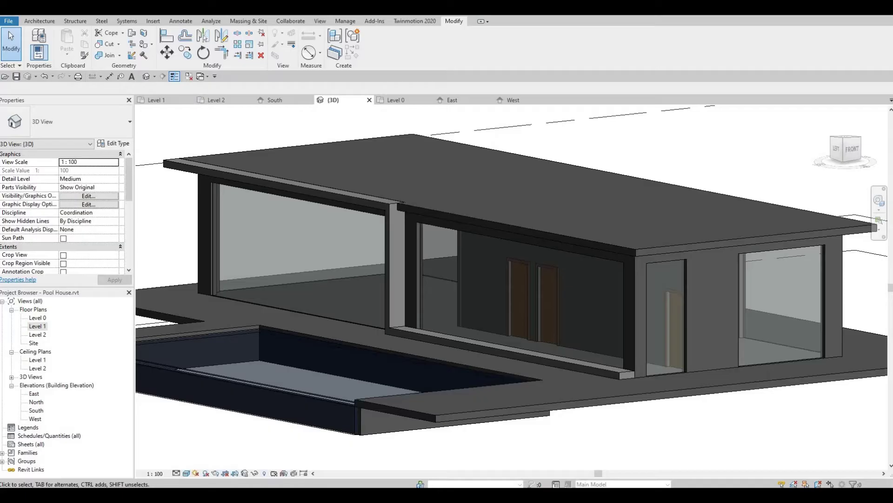
- Orbit around the sunken pool slab in 3D, then switch to the Level 1 plan, saving at the reminder
scroll(599, 349, up, 3)
mouse_move(562, 421)
middle_down()
mouse_move(702, 291)
mouse_move(578, 369)
mouse_move(647, 320)
mouse_move(548, 303)
mouse_move(614, 296)
middle_up()
scroll(621, 286, up, 2)
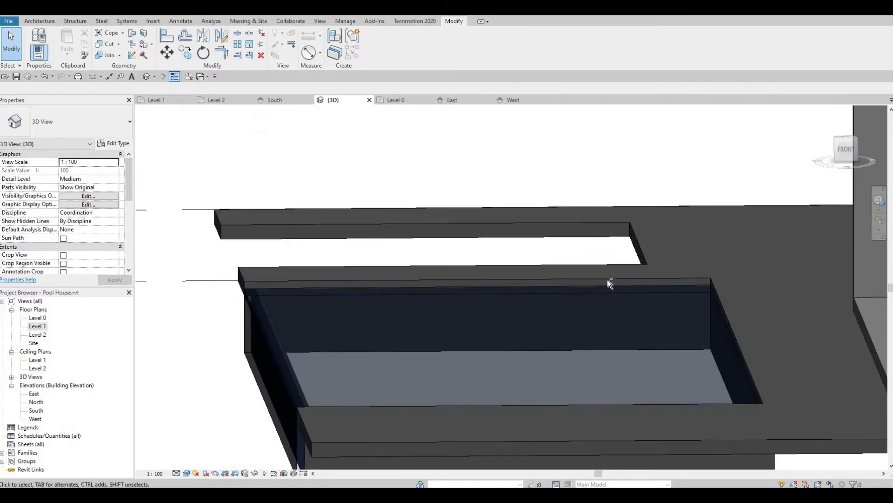
mouse_move(608, 250)
shift+middle_down()
mouse_move(525, 404)
mouse_move(543, 399)
mouse_move(532, 382)
mouse_move(560, 382)
mouse_move(557, 399)
mouse_move(457, 375)
shift+middle_up()
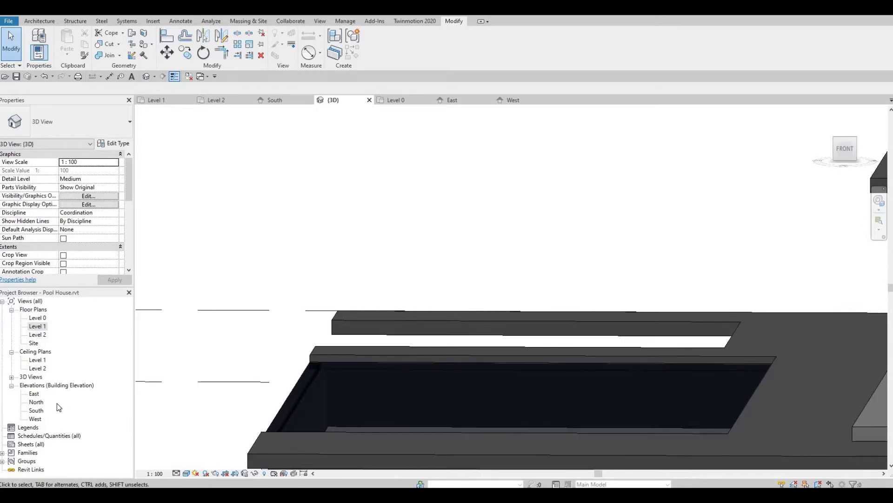
double_click(38, 326)
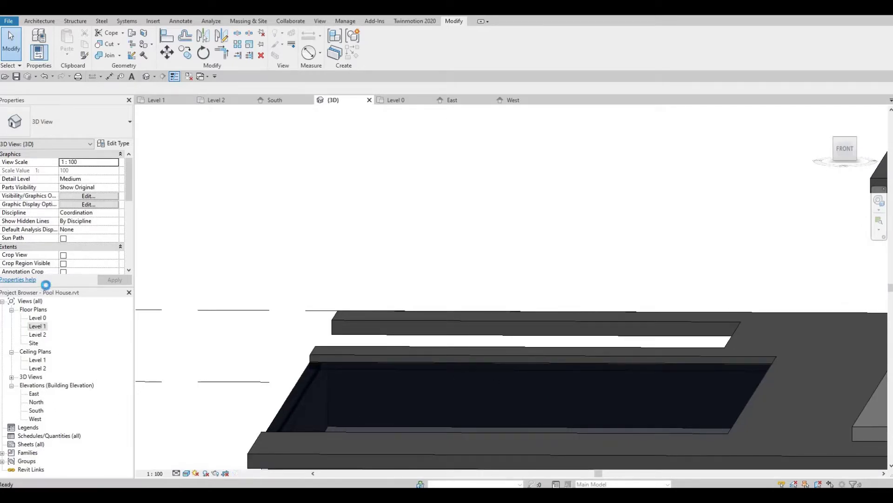
key(Return)
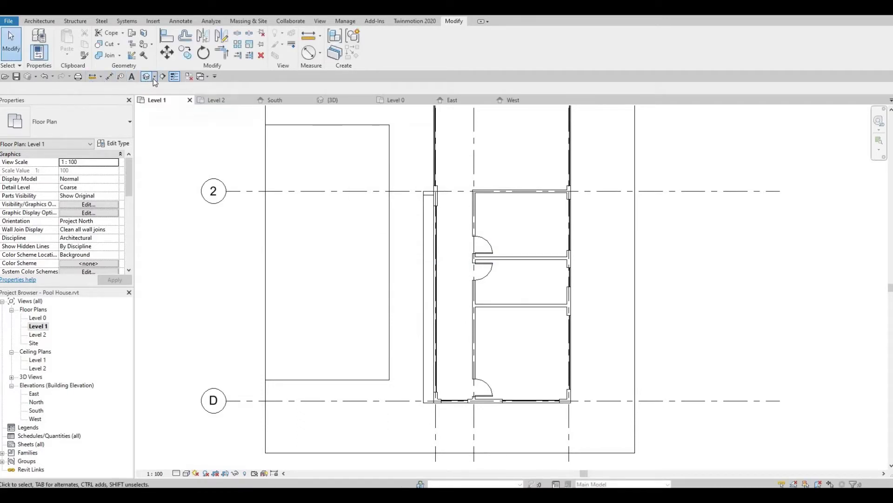
- Place a perspective camera with its eye south of the pool and its target at the far end
click(154, 78)
click(159, 99)
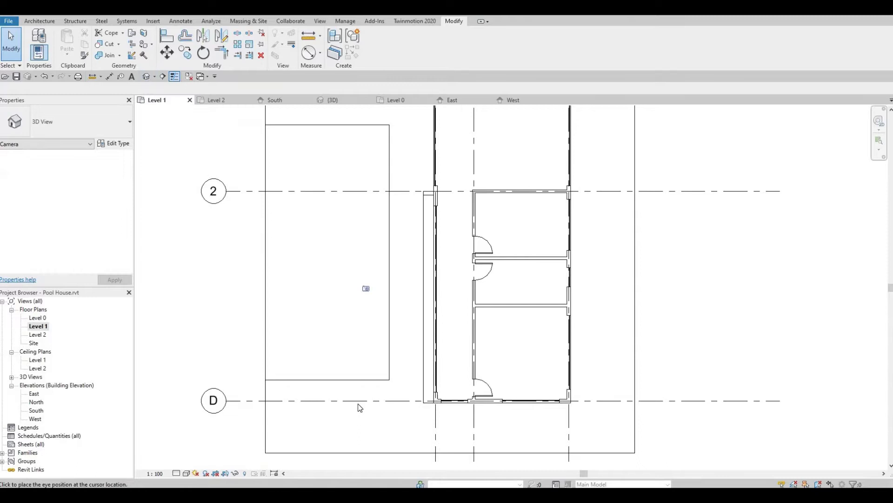
click(348, 425)
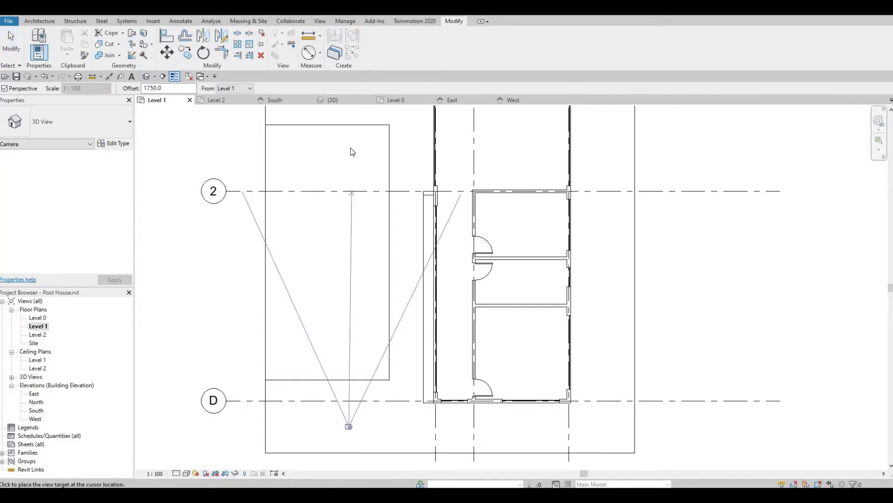
click(349, 125)
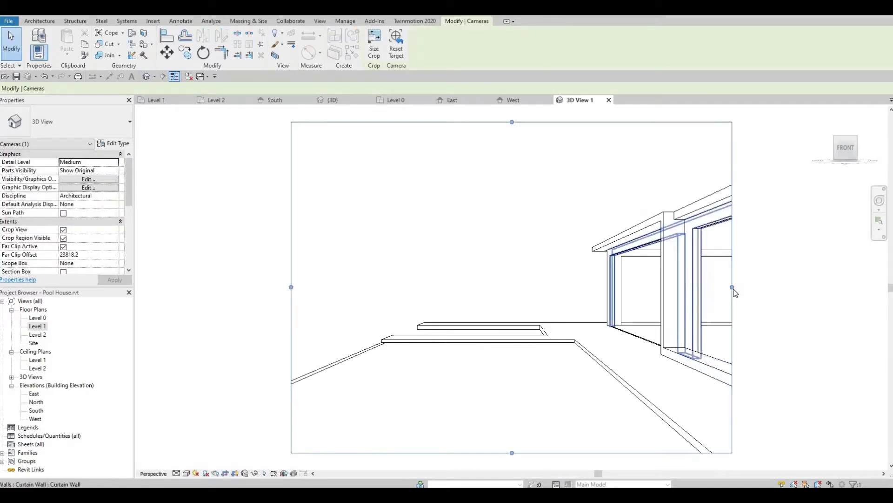
- Widen the camera's crop region on both sides and raise its top slightly
drag(732, 288, 802, 287)
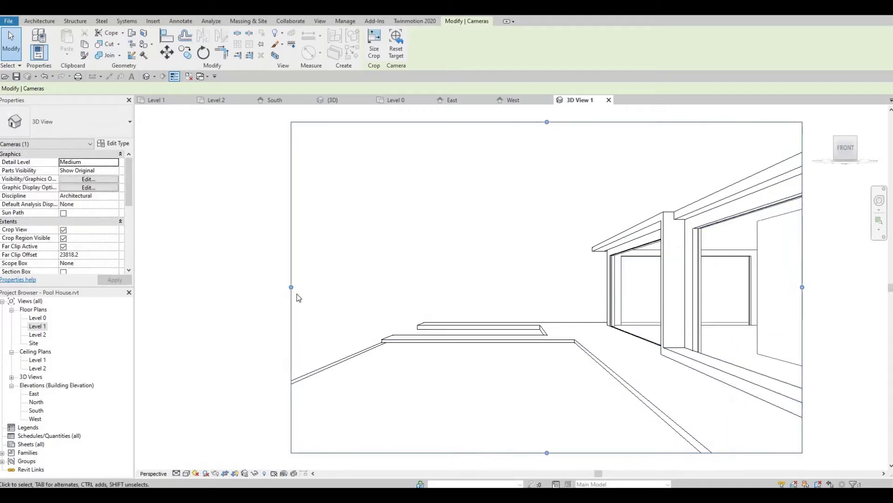
drag(291, 287, 214, 282)
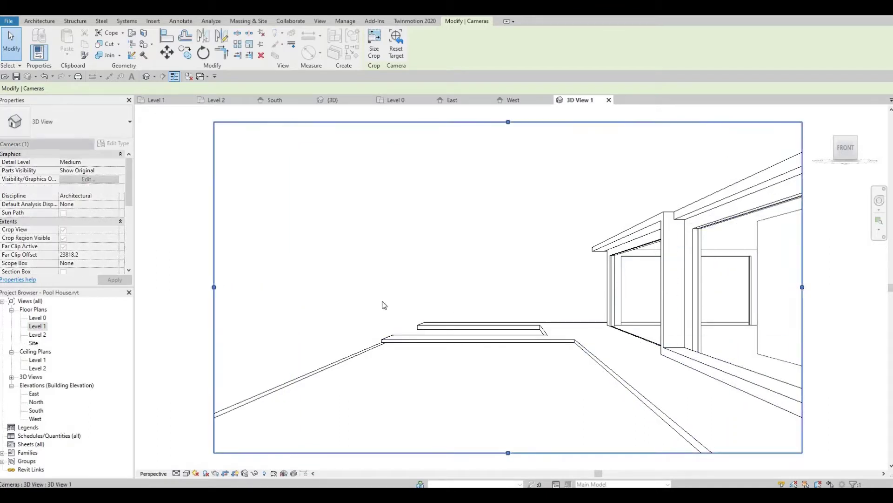
scroll(484, 293, down, 2)
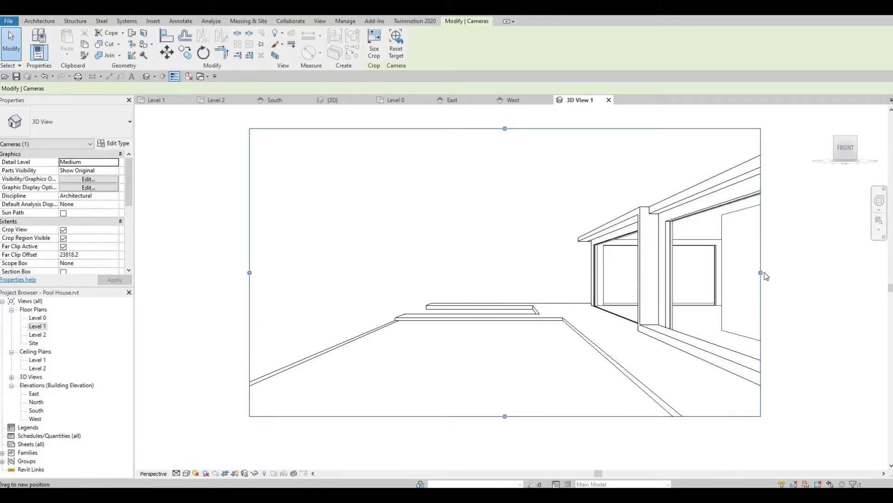
drag(761, 273, 799, 273)
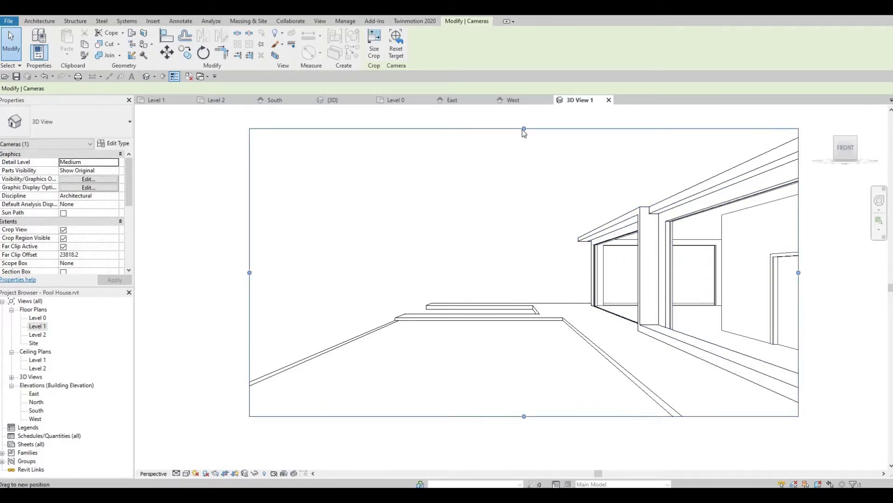
drag(524, 131, 524, 129)
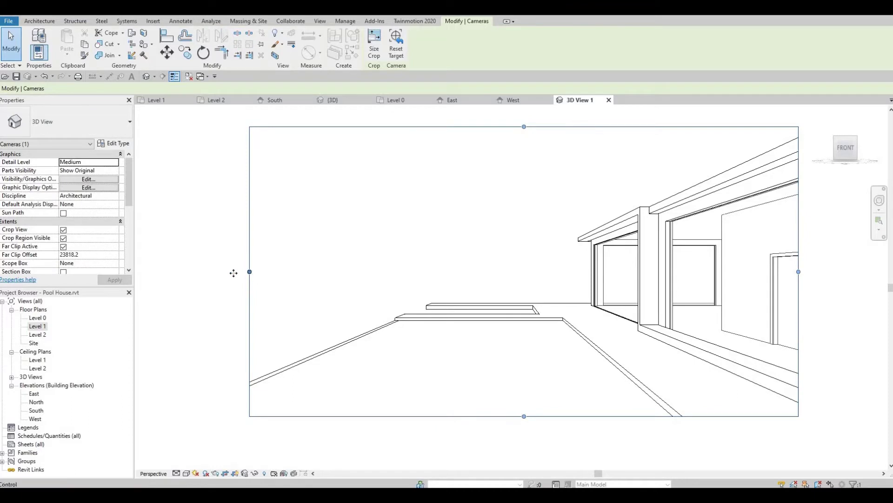
drag(234, 273, 219, 272)
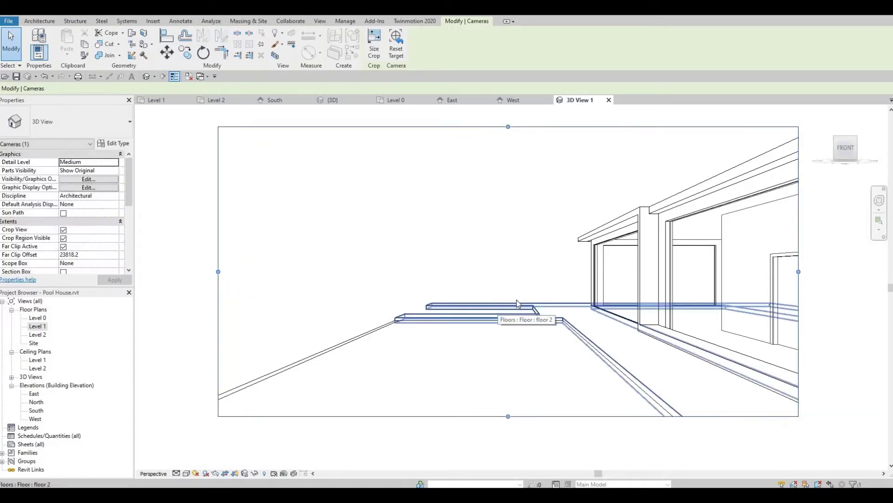
- Drag the generic-model column's shape handle so its volume grows to 3.666 m³, then zoom out
click(641, 305)
scroll(637, 269, up, 2)
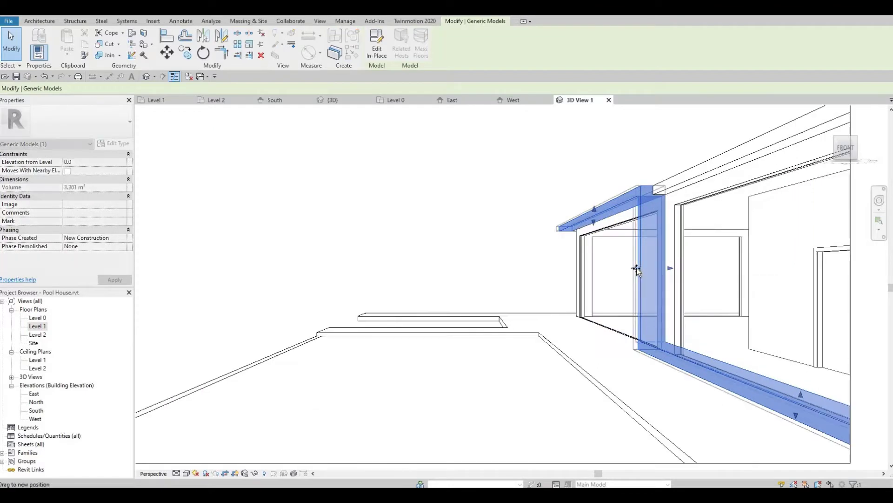
key(Escape)
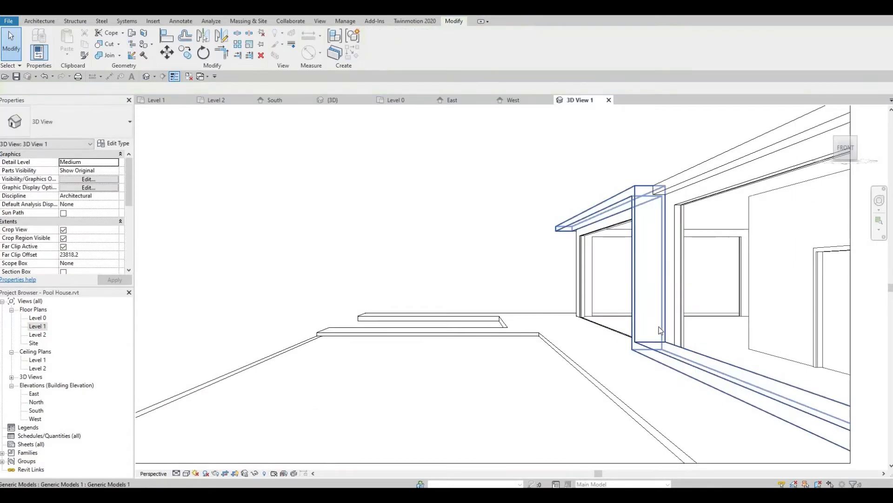
click(633, 273)
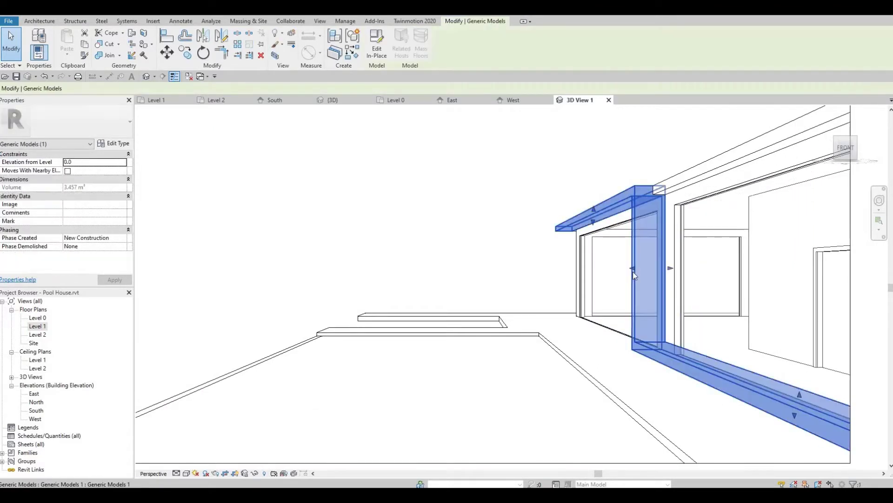
drag(633, 272, 641, 268)
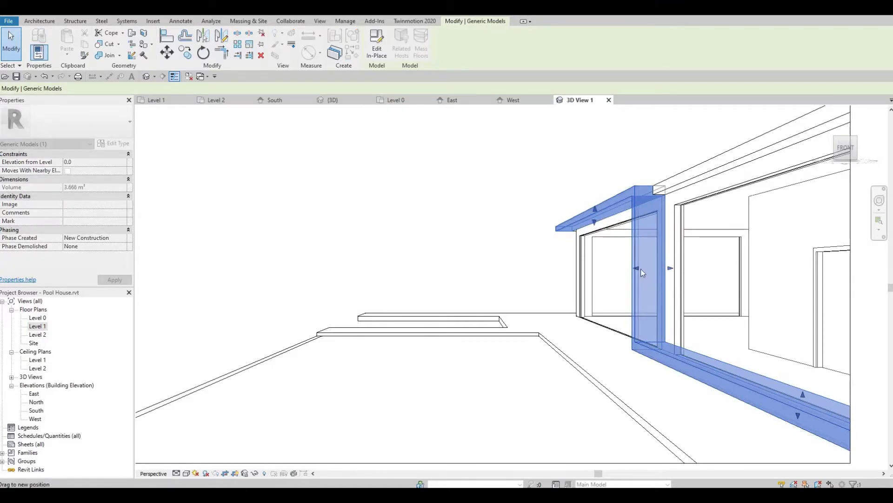
key(Escape)
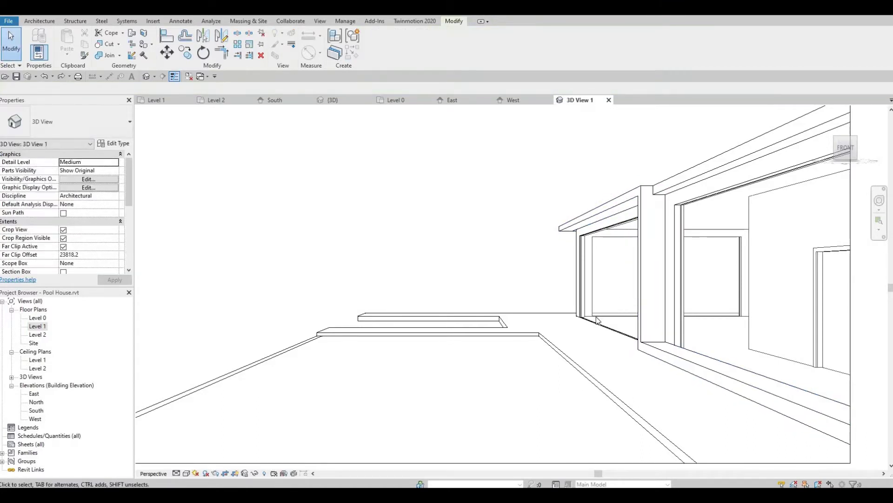
scroll(605, 294, down, 2)
scroll(597, 306, down, 2)
- Drag the 3D View 1 crop region's right, left and bottom edges outward over the pool foreground
scroll(662, 284, down, 2)
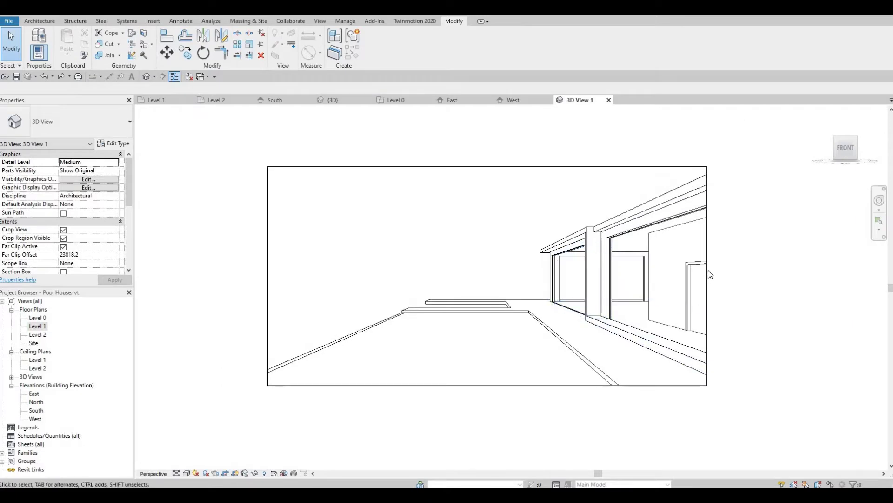
click(707, 275)
drag(750, 274, 754, 284)
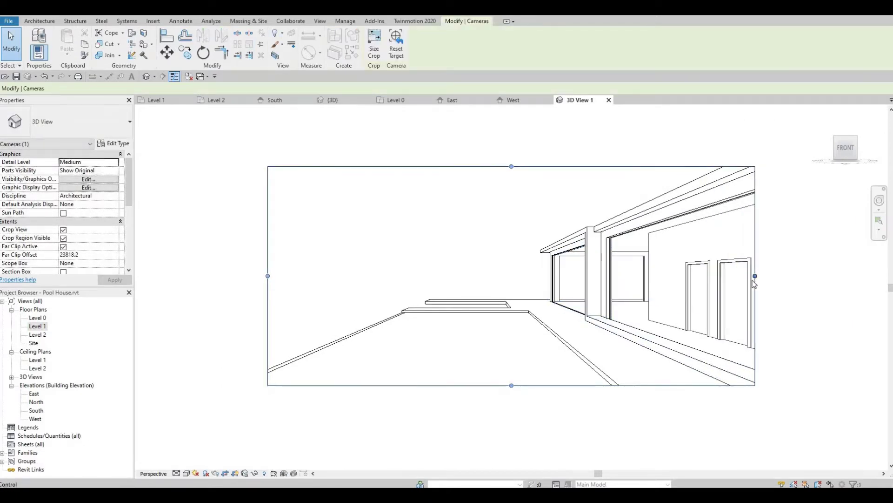
scroll(559, 297, down, 2)
scroll(557, 307, down, 2)
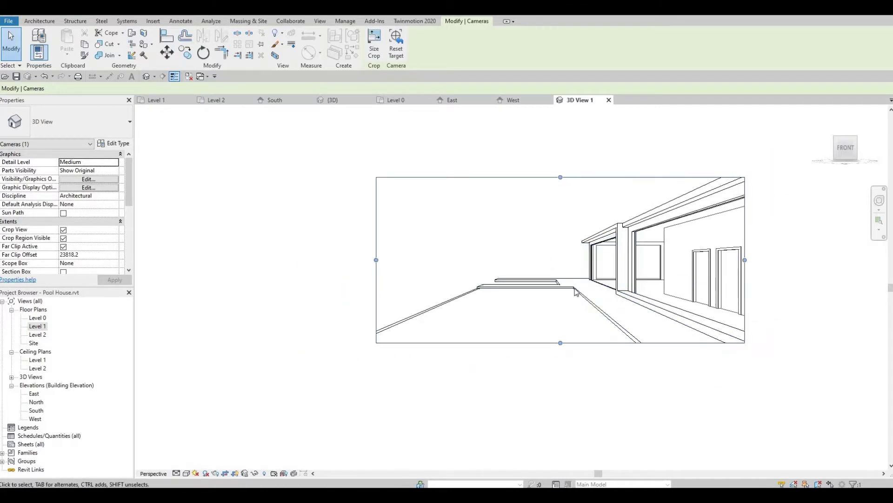
scroll(555, 318, down, 1)
drag(563, 335, 564, 348)
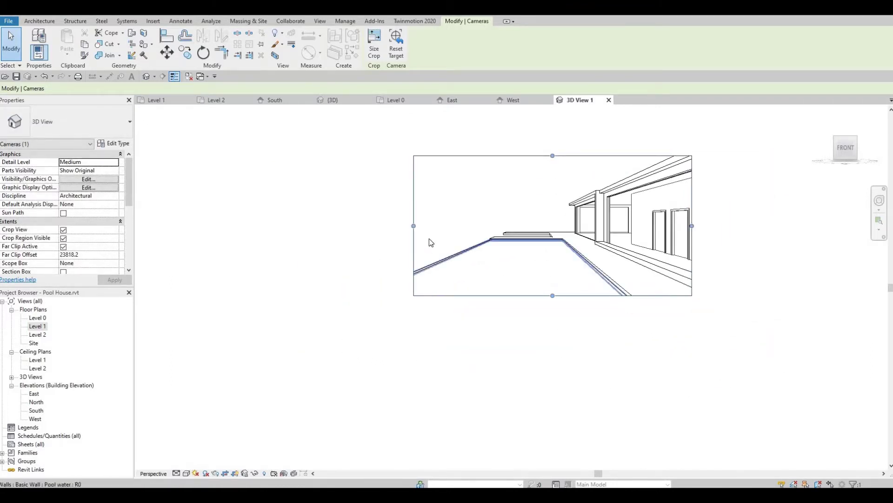
drag(417, 229, 401, 225)
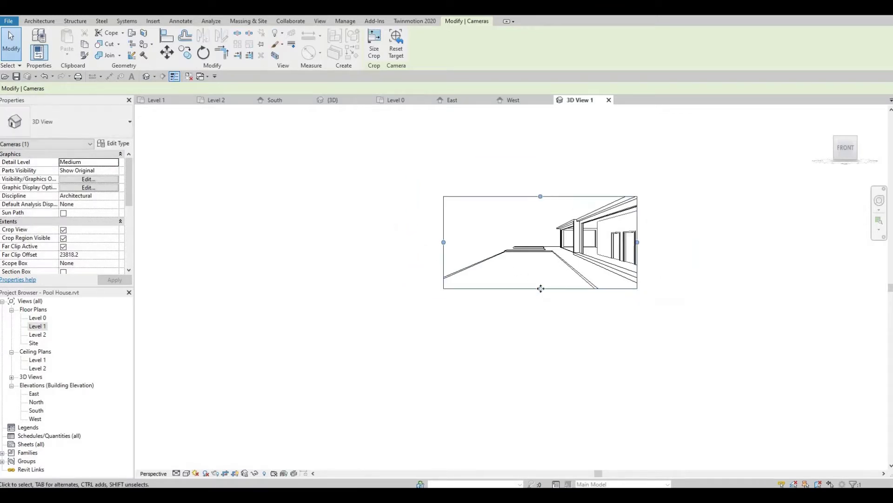
mouse_move(540, 288)
mouse_down()
mouse_move(546, 337)
mouse_move(543, 325)
mouse_up()
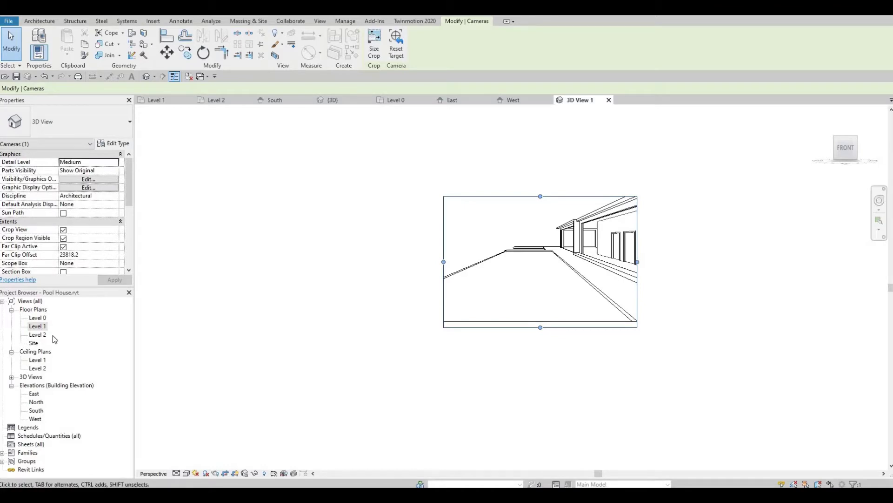
- On the Level 1 plan, move the camera further south of the pool
double_click(42, 325)
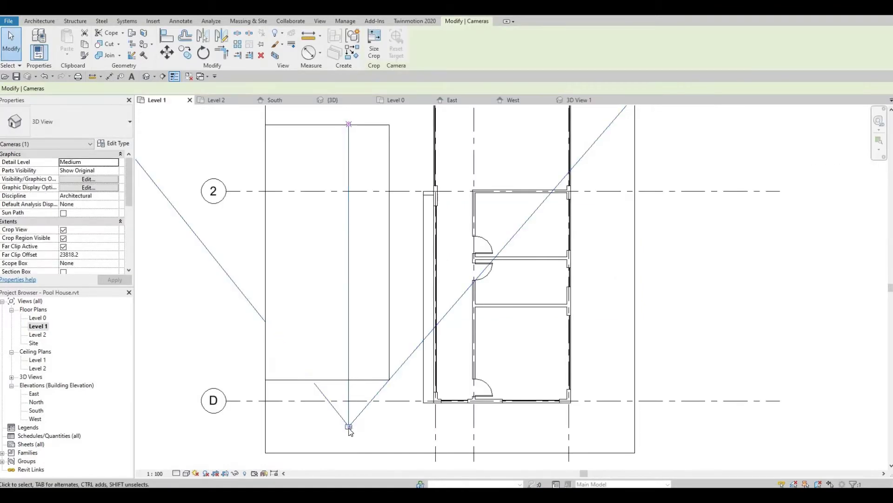
drag(348, 440, 348, 463)
middle_drag(348, 462, 367, 374)
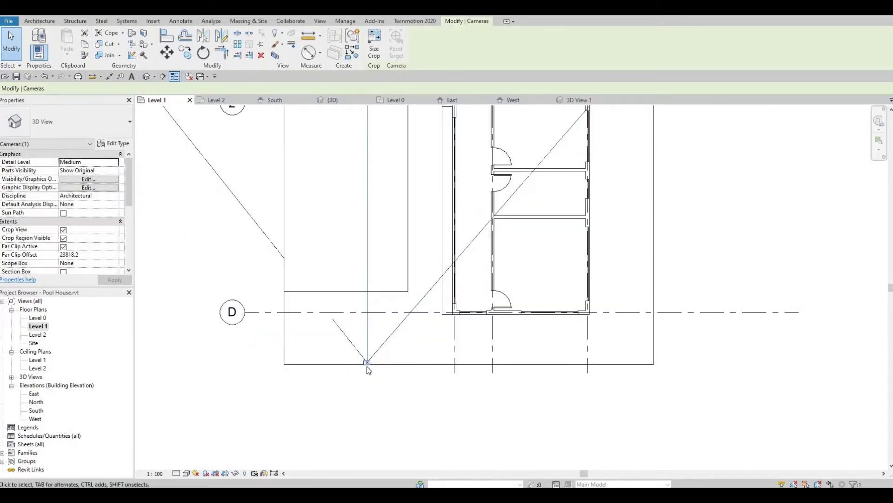
drag(367, 373, 367, 382)
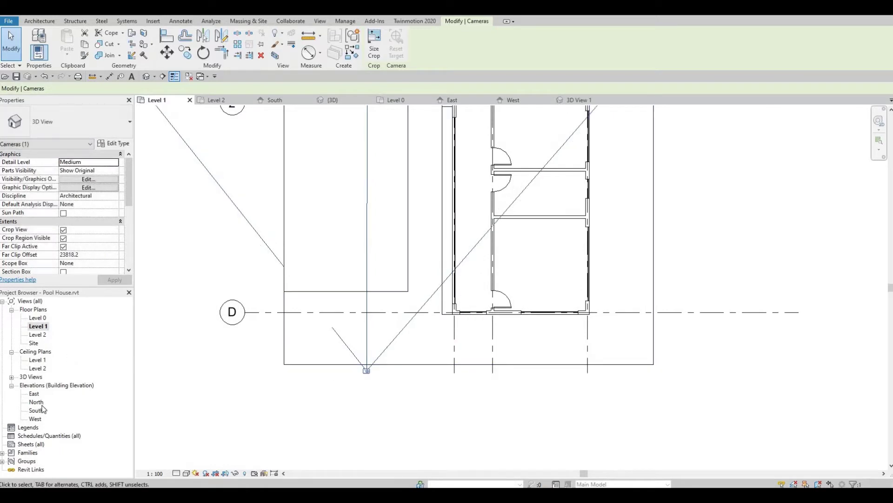
- In 3D View 1, widen the crop region on both sides and raise its top, then return to Level 1
click(12, 376)
double_click(42, 385)
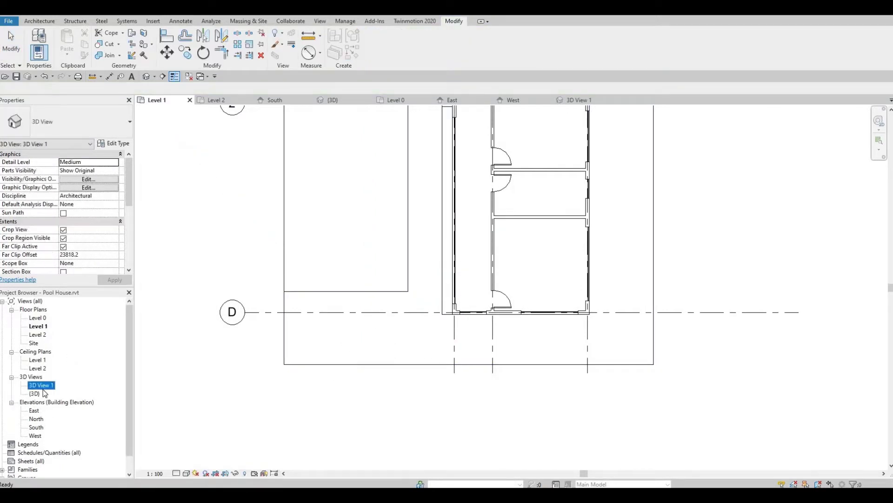
scroll(527, 232, up, 1)
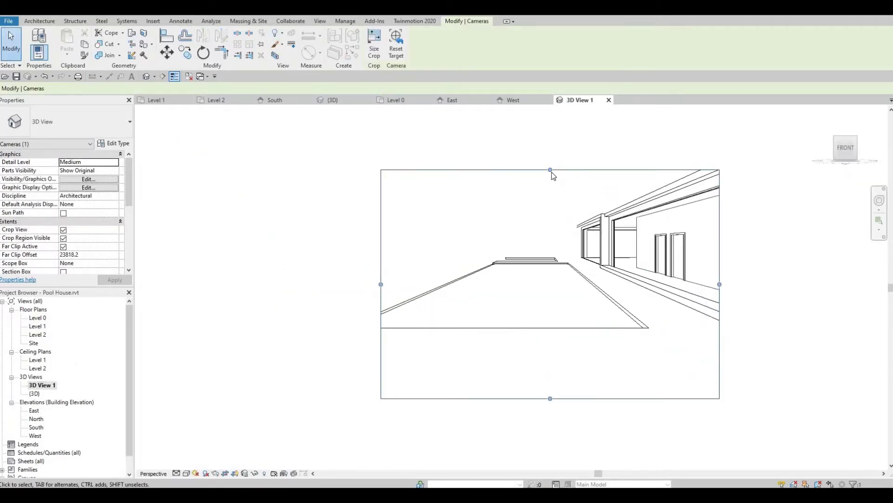
drag(720, 283, 739, 283)
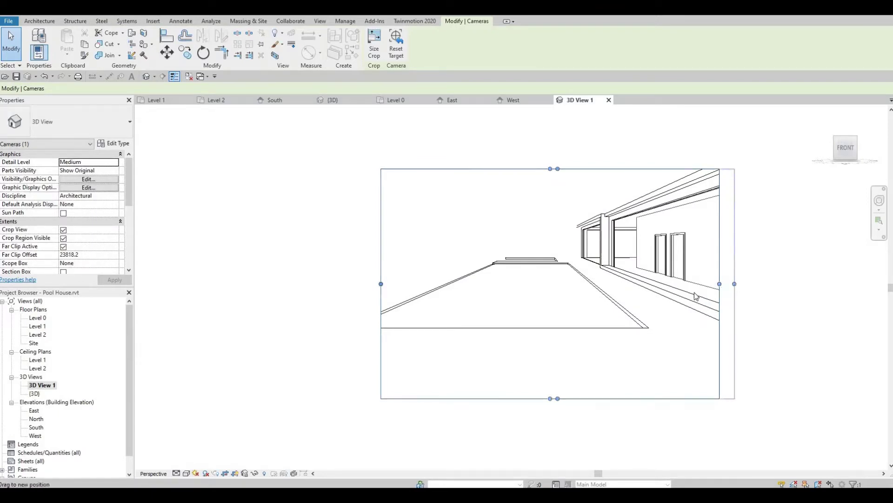
drag(381, 284, 318, 284)
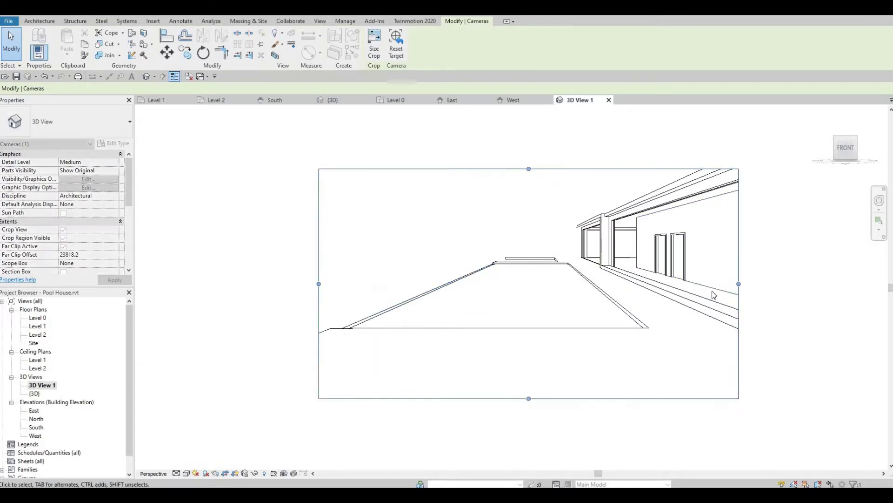
drag(738, 285, 773, 284)
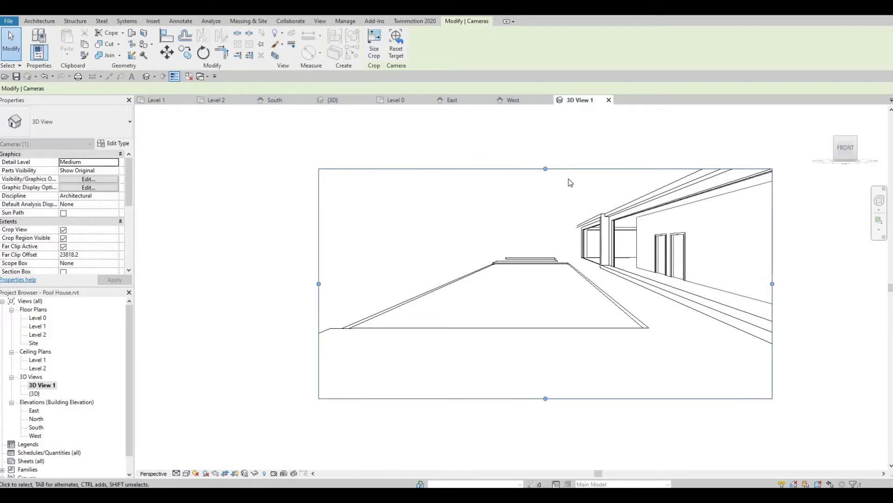
mouse_move(545, 168)
mouse_down()
mouse_move(650, 205)
mouse_move(650, 188)
mouse_up()
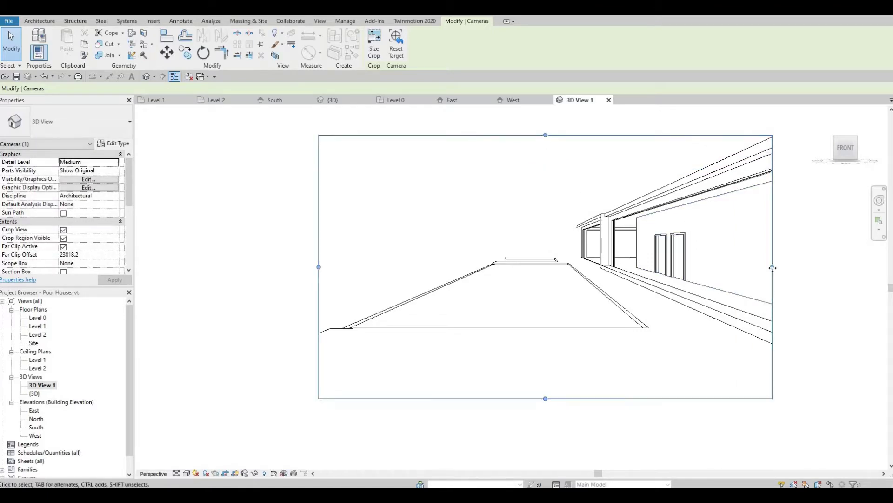
mouse_move(772, 267)
mouse_down()
mouse_move(794, 268)
mouse_move(771, 267)
mouse_up()
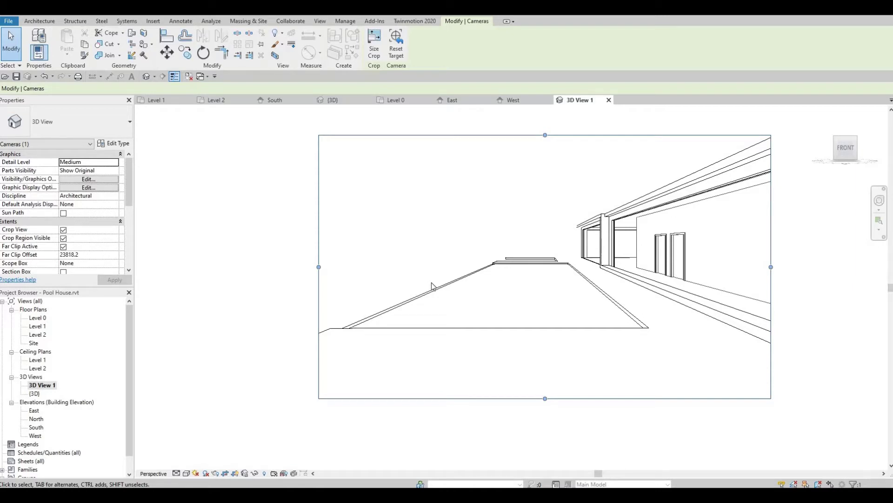
double_click(40, 326)
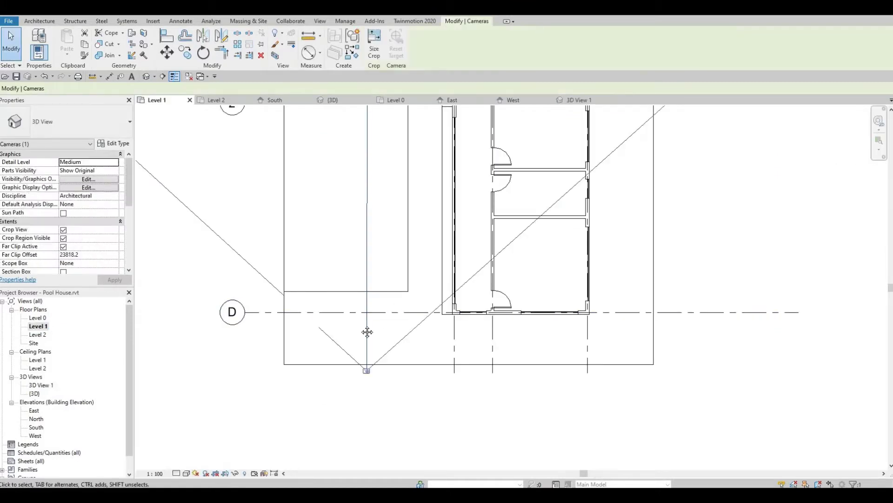
- Pan and zoom the Level 1 plan to bring grids 1 and 2 into view
key(Escape)
middle_drag(367, 331, 443, 395)
middle_drag(453, 261, 463, 354)
middle_drag(456, 198, 455, 224)
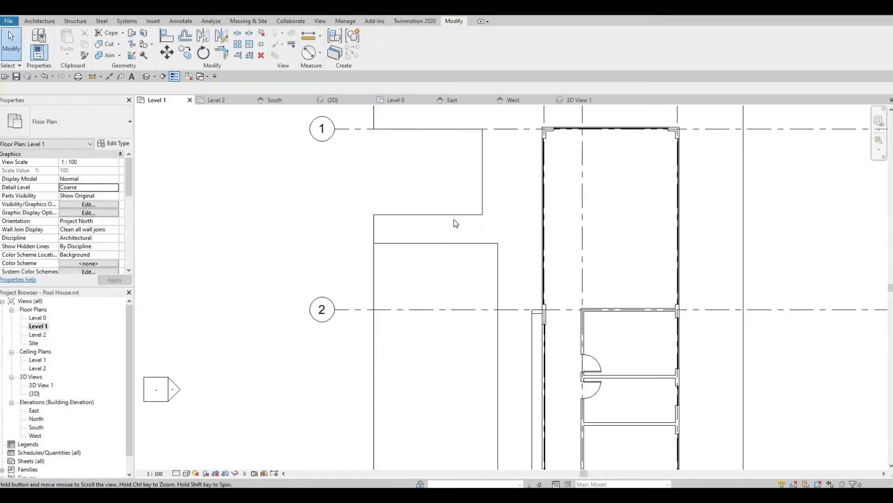
scroll(455, 223, down, 1)
middle_drag(448, 259, 445, 260)
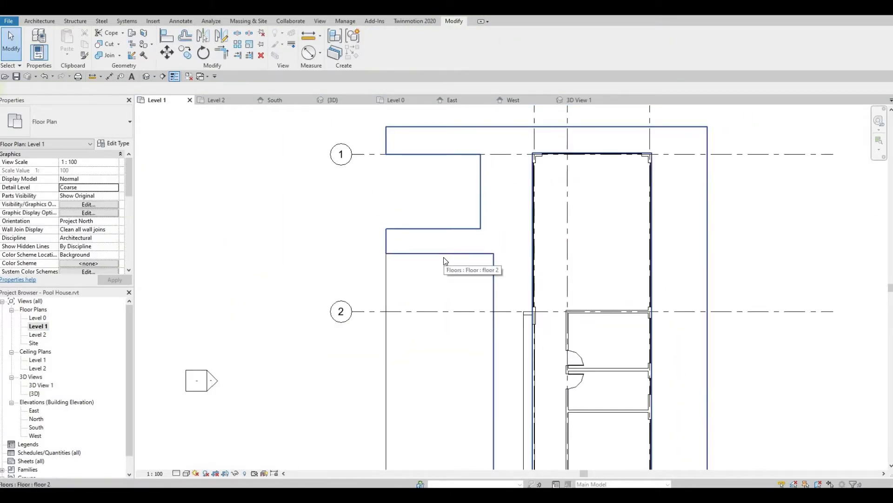
scroll(496, 188, up, 1)
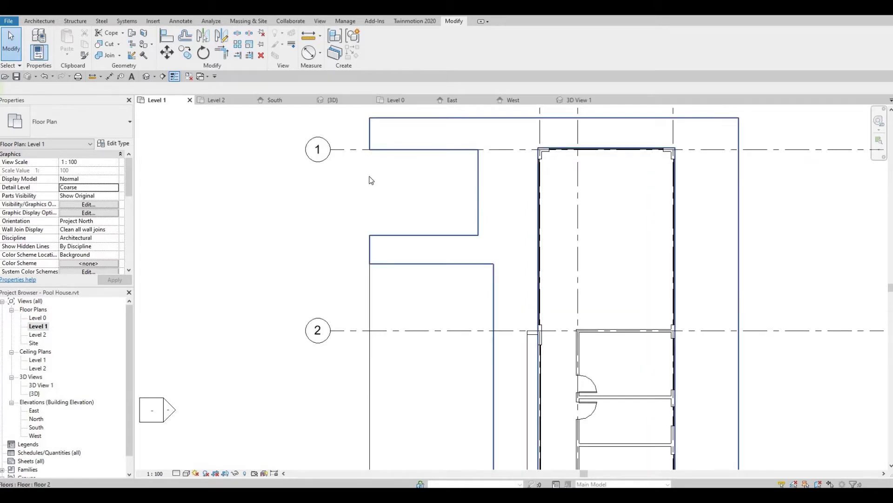
- Create a new wall type Wall 3 duplicated from Pool Wall
click(34, 21)
click(37, 40)
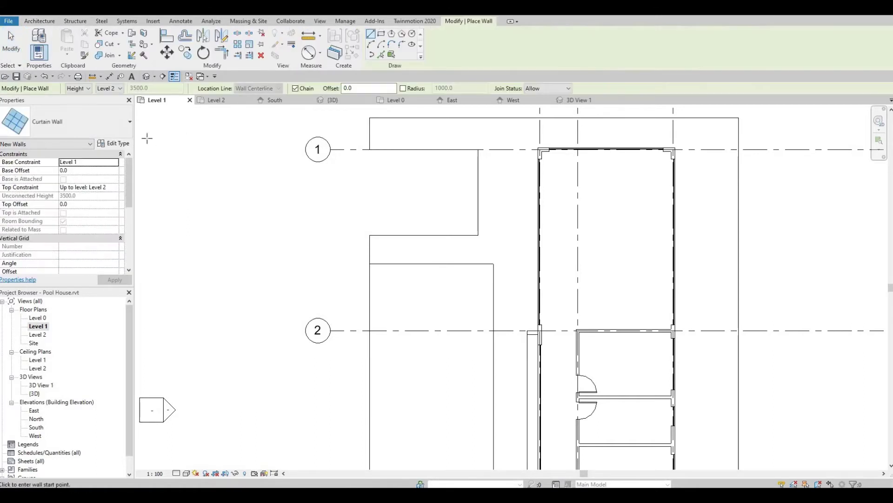
click(70, 122)
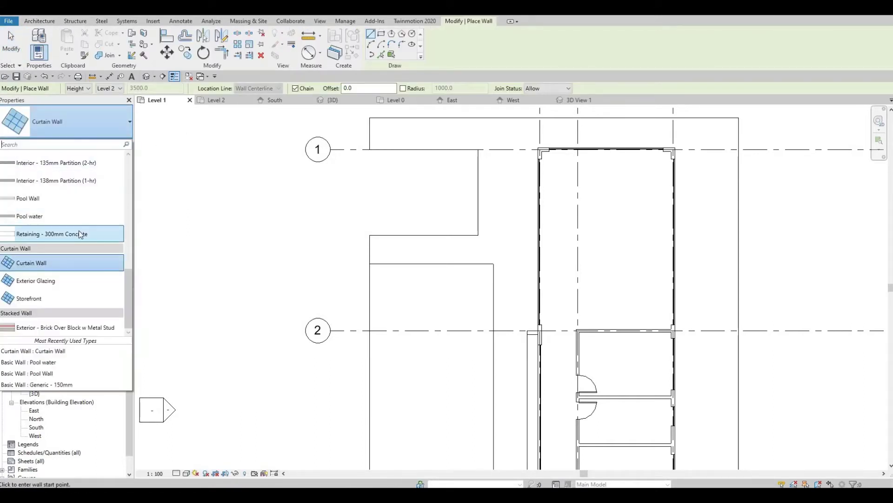
scroll(79, 230, up, 1)
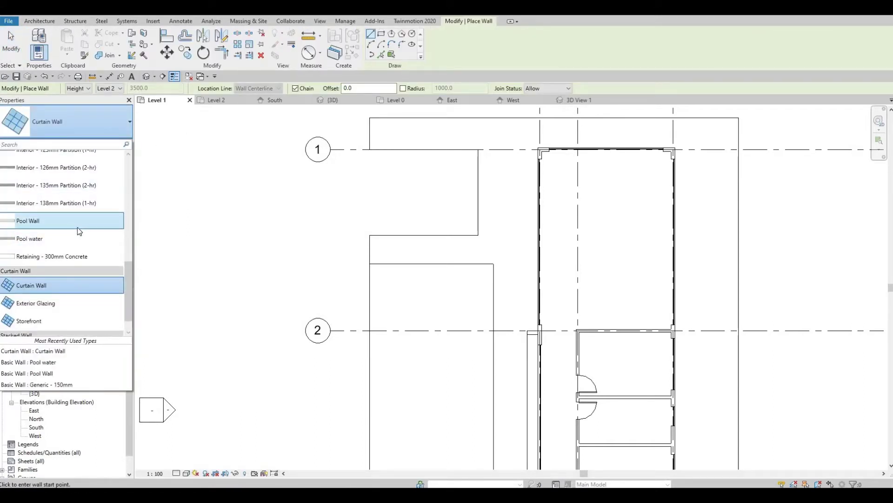
click(80, 231)
click(114, 142)
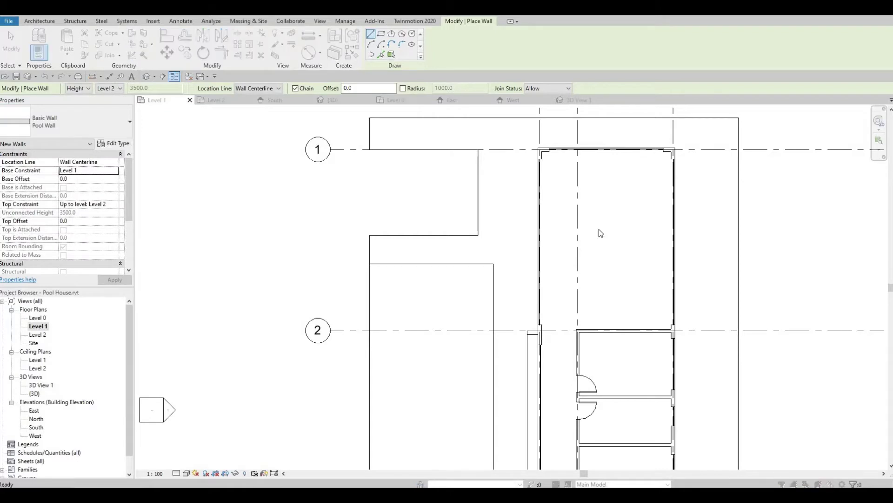
click(619, 173)
text(Wall 3)
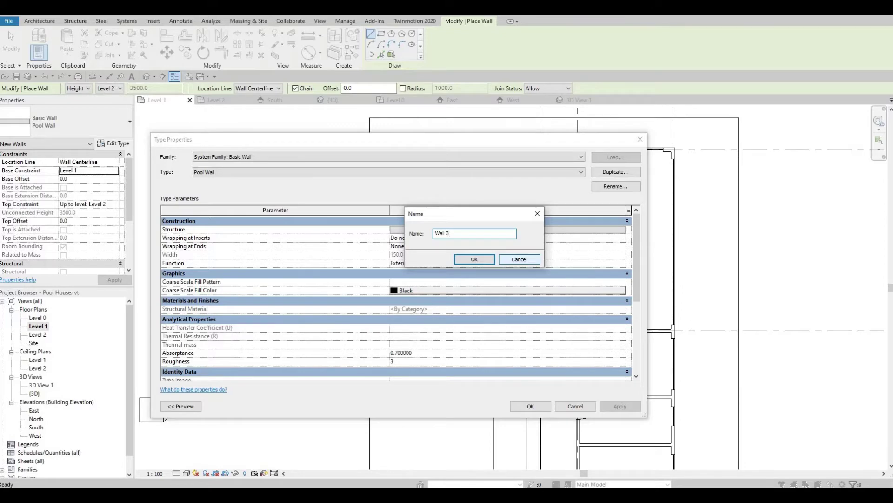
click(488, 262)
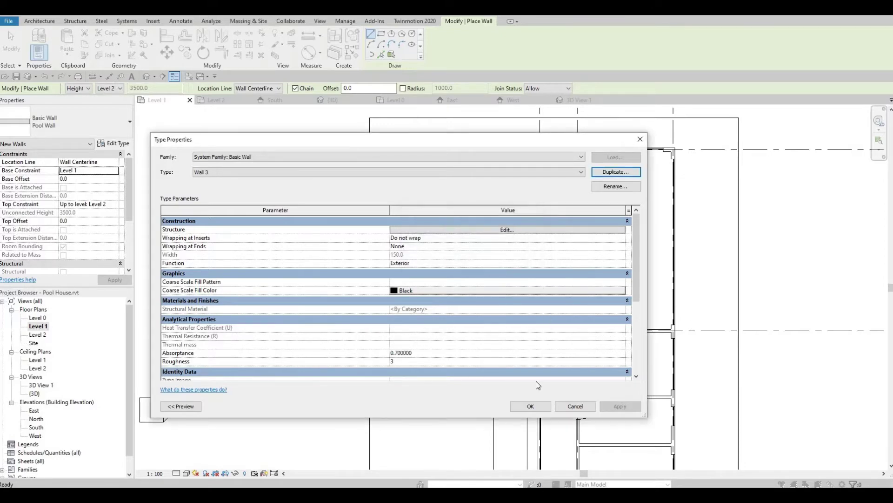
click(530, 405)
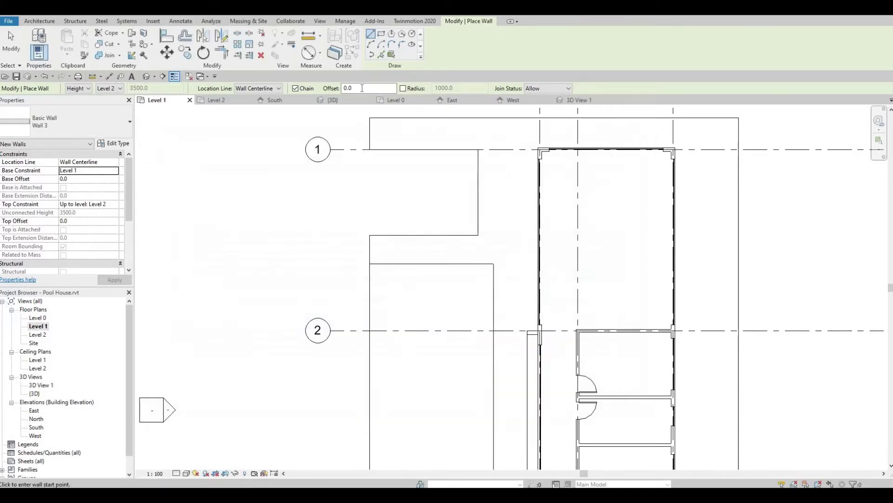
- Draw a 5800 × 4600 rectangle of Wall 3 walls at grid 1 and select the chain
click(381, 34)
click(370, 149)
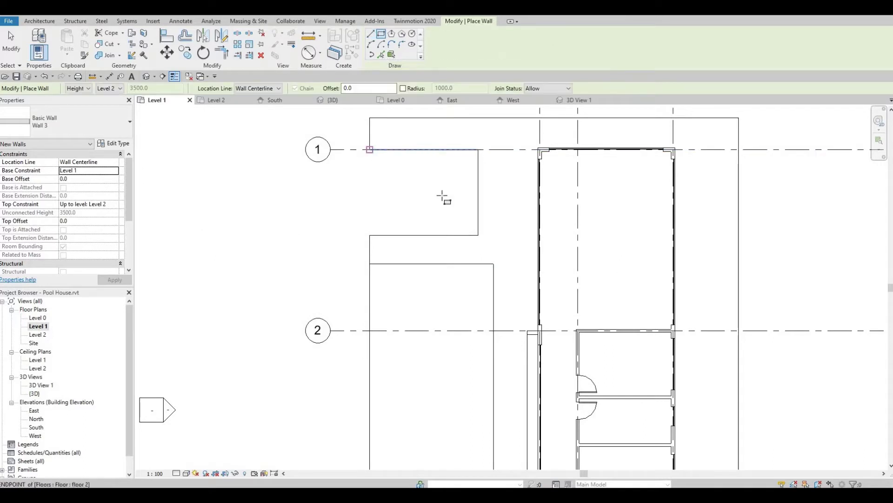
scroll(481, 225, up, 2)
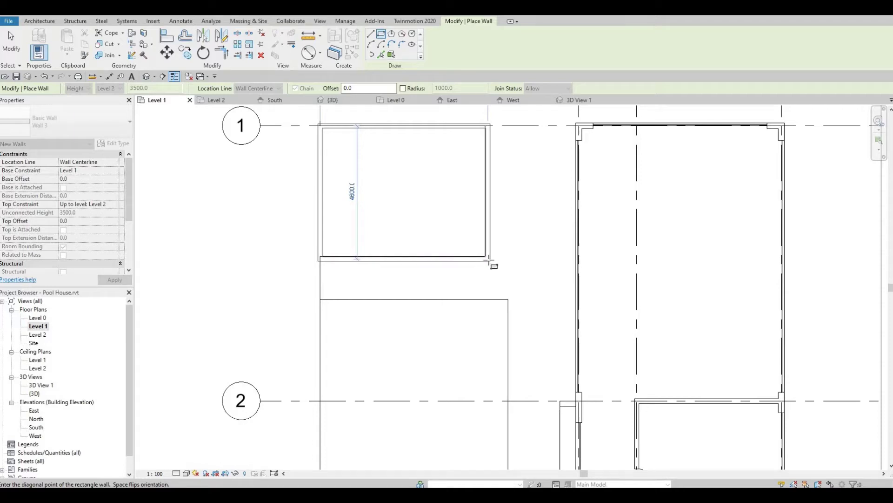
click(490, 260)
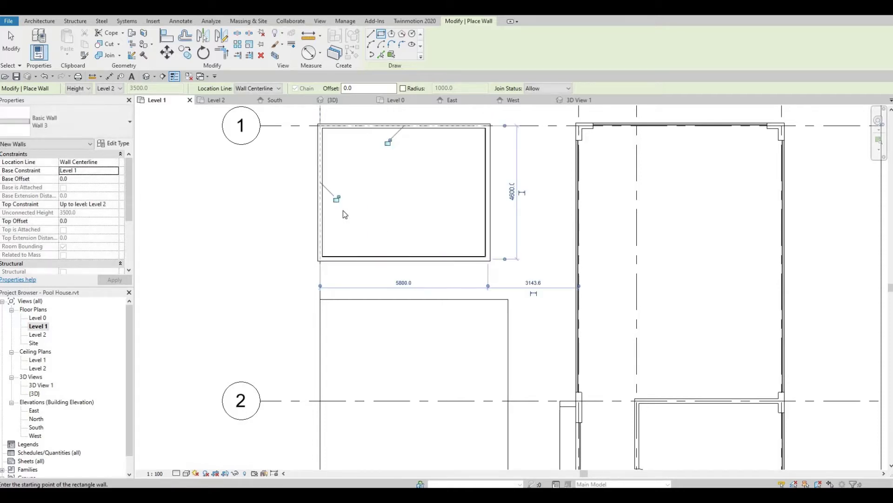
key(Escape)
key(Escape)
key(Tab)
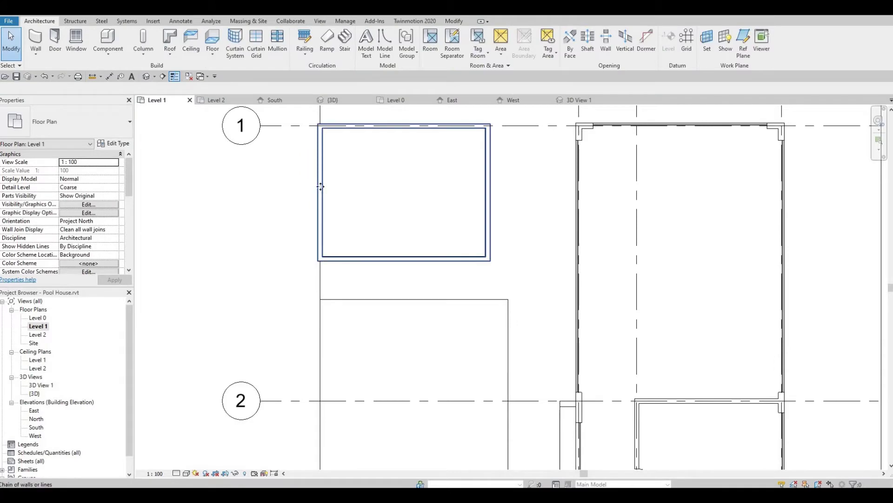
click(321, 187)
- Set the four walls' Base Constraint to Level 0 and Top Constraint to Level 1
click(120, 145)
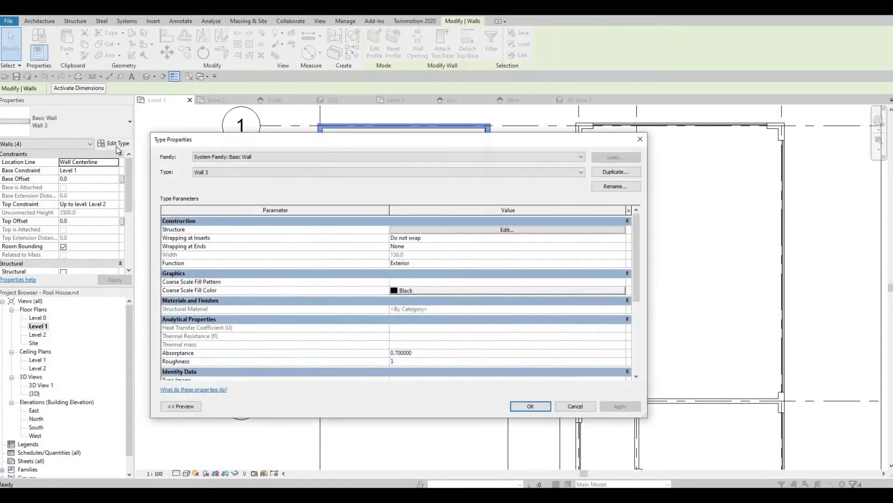
key(Escape)
click(110, 171)
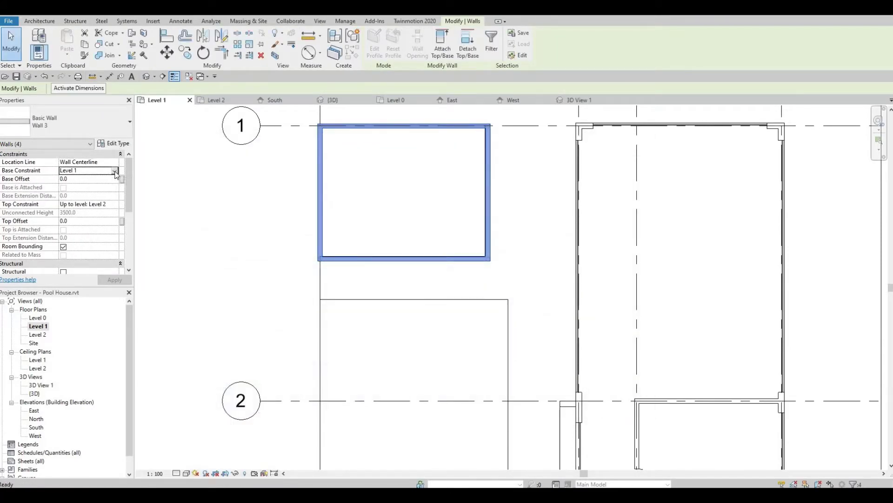
click(114, 170)
click(90, 179)
click(113, 204)
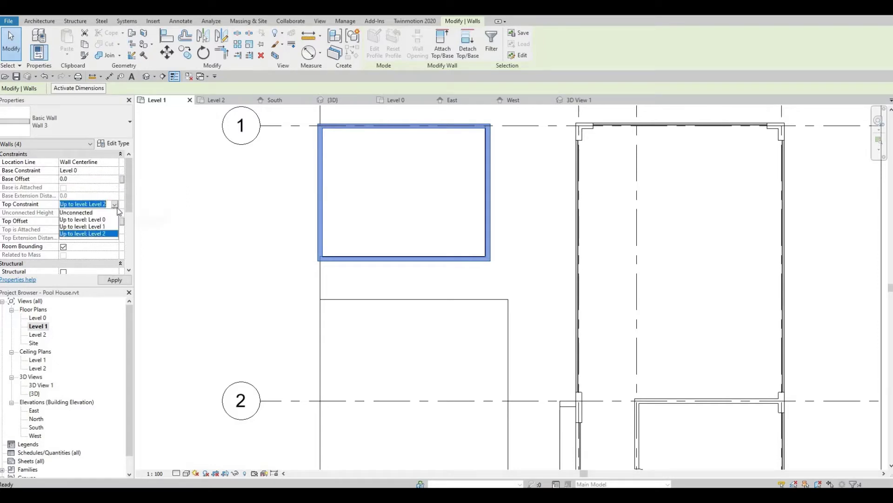
click(96, 226)
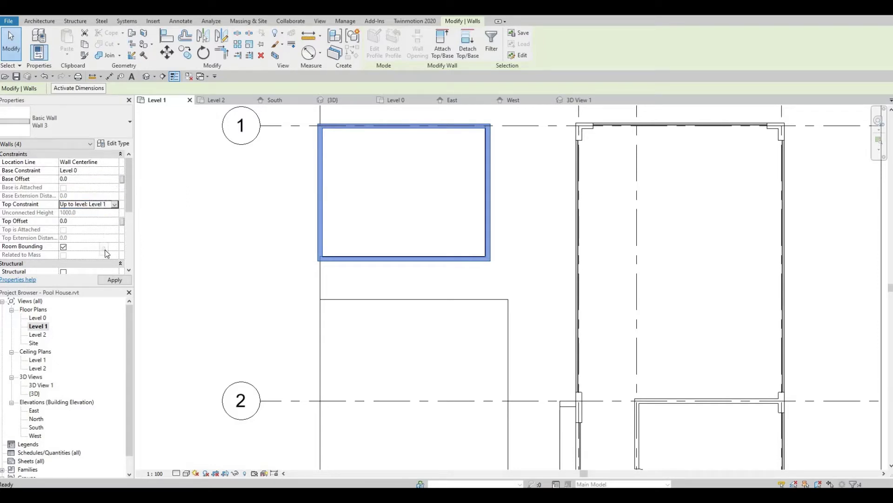
click(111, 281)
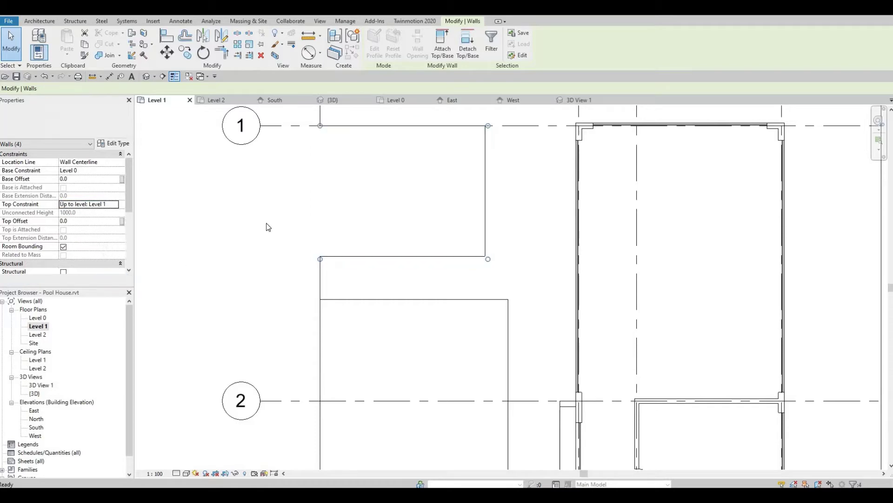
key(Escape)
- Check the sunken wall box in the default 3D view by Tab-selecting it, then go to the Level 0 plan
click(147, 77)
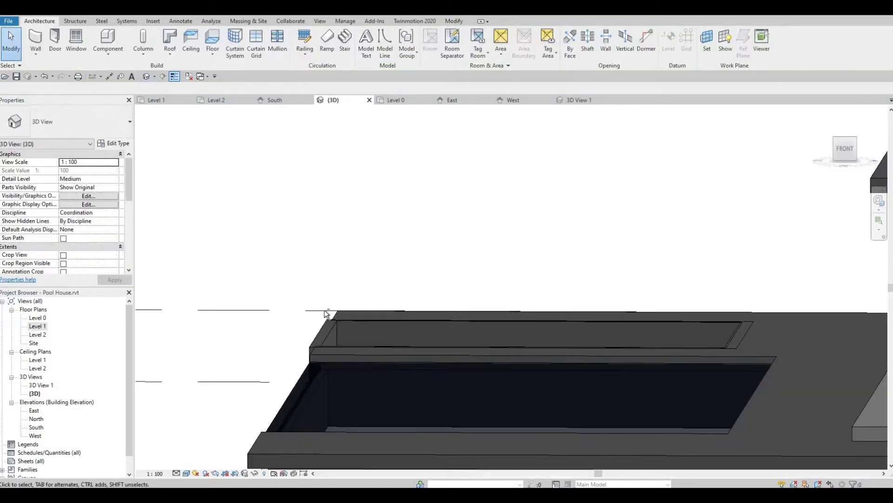
scroll(521, 325, up, 3)
scroll(521, 324, down, 3)
mouse_move(471, 353)
shift+middle_down()
mouse_move(467, 387)
mouse_move(485, 321)
mouse_move(387, 358)
shift+middle_up()
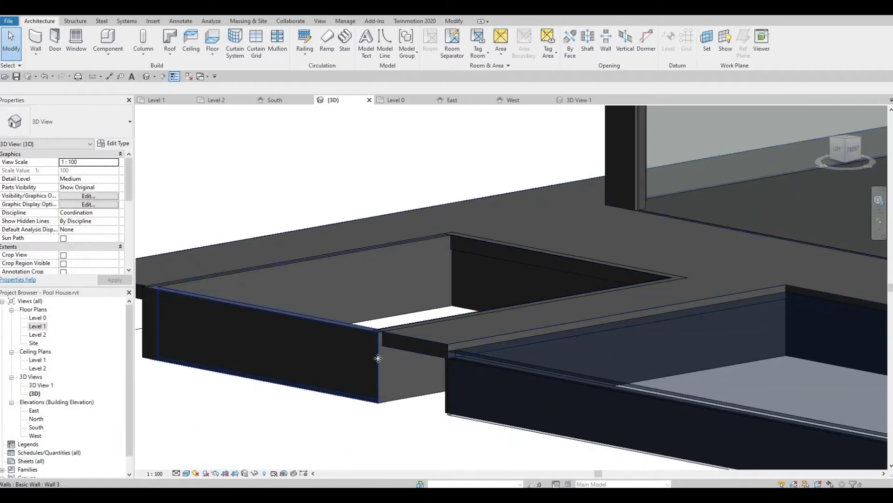
click(377, 353)
key(Escape)
key(Tab)
click(380, 394)
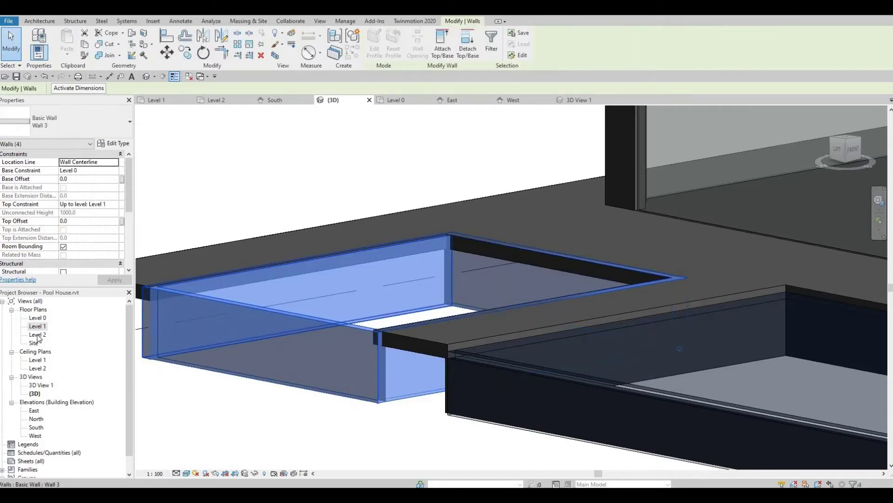
double_click(37, 317)
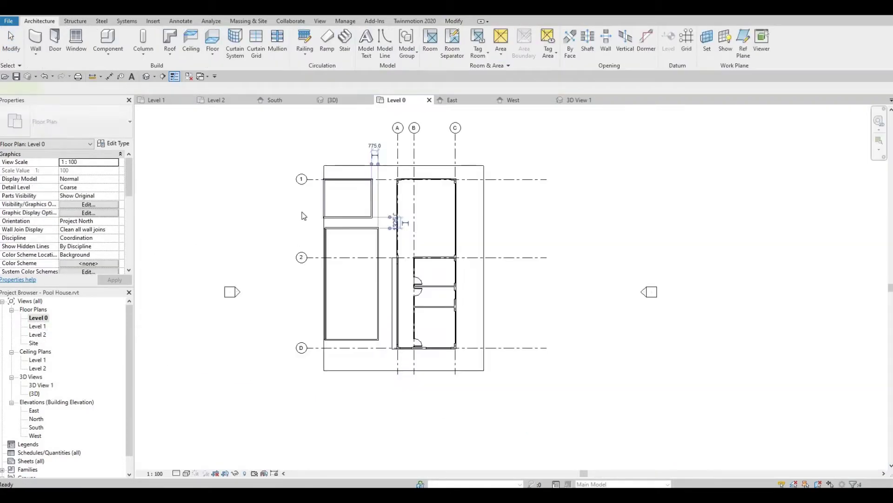
- Shift and delete the rectangular wall chain, then on Level 1 undo the deletion
scroll(325, 215, up, 4)
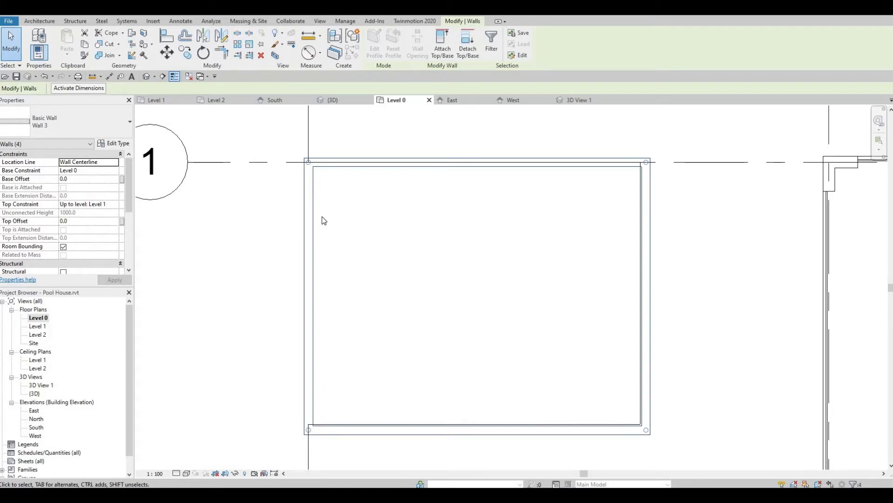
drag(310, 212, 313, 212)
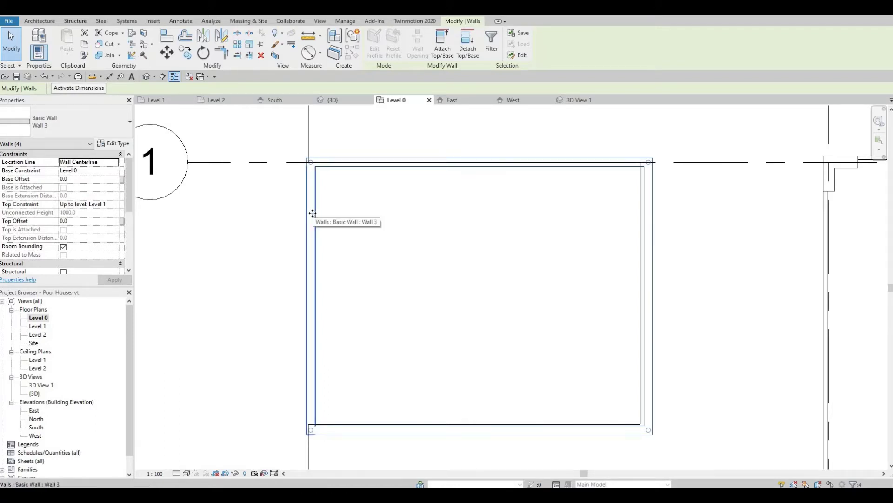
key(Escape)
key(Tab)
click(313, 213)
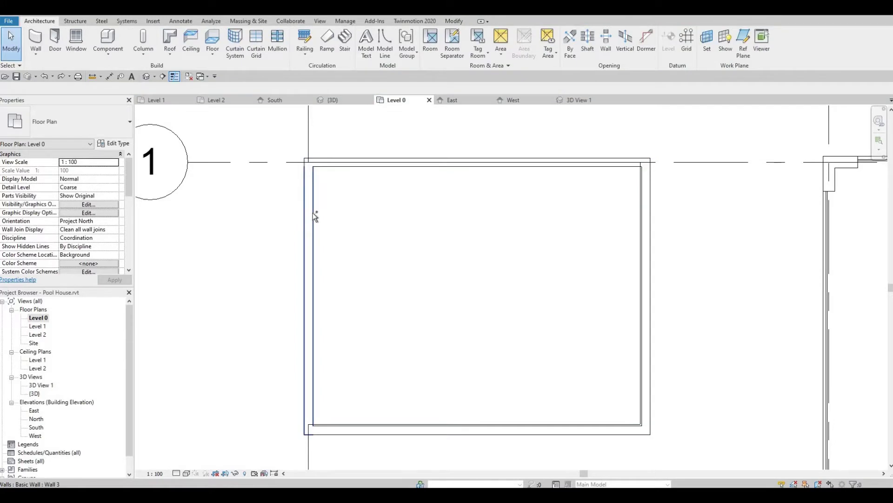
key(Delete)
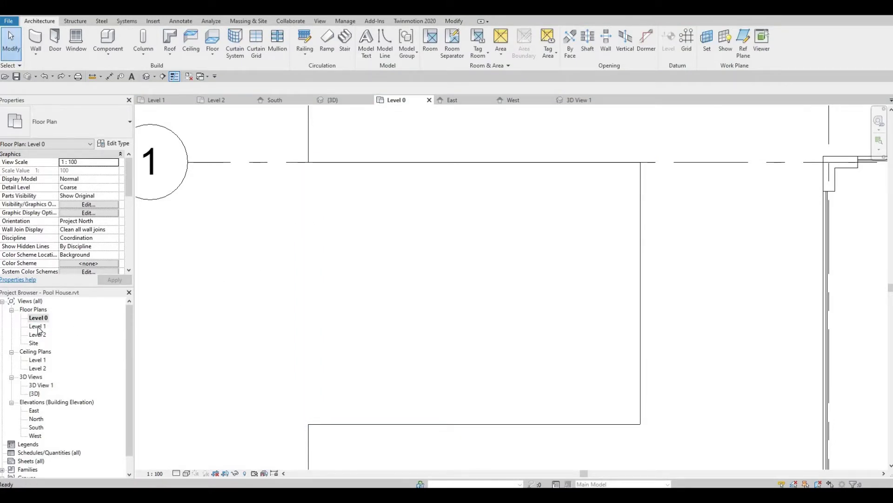
double_click(37, 327)
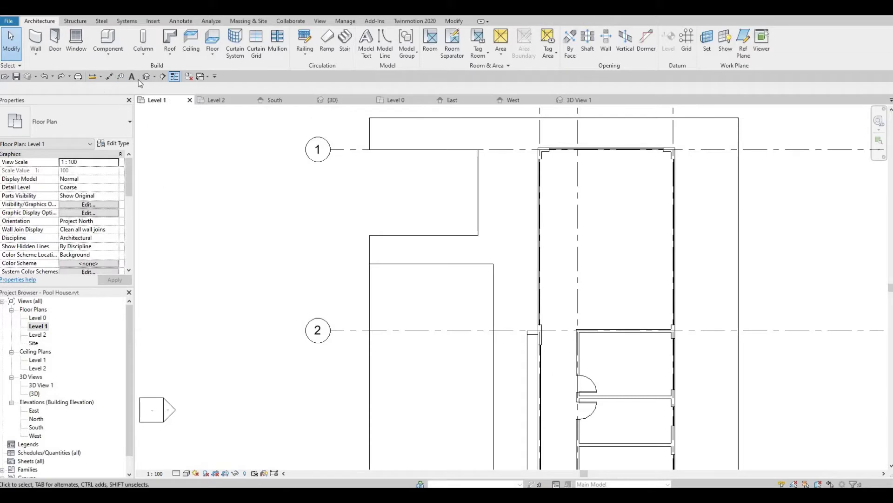
click(45, 76)
- Use AL to align the floor's right and left edges to the pool walls
scroll(473, 185, up, 2)
scroll(487, 179, up, 2)
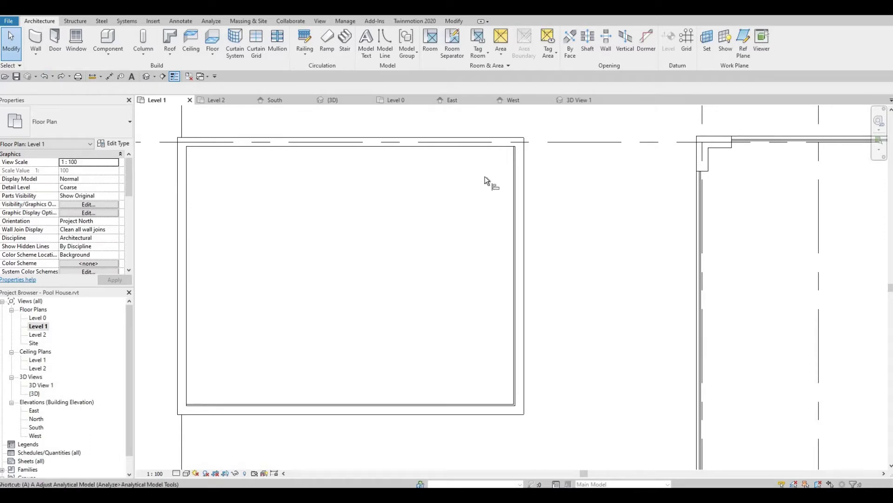
key(a)
key(l)
click(512, 191)
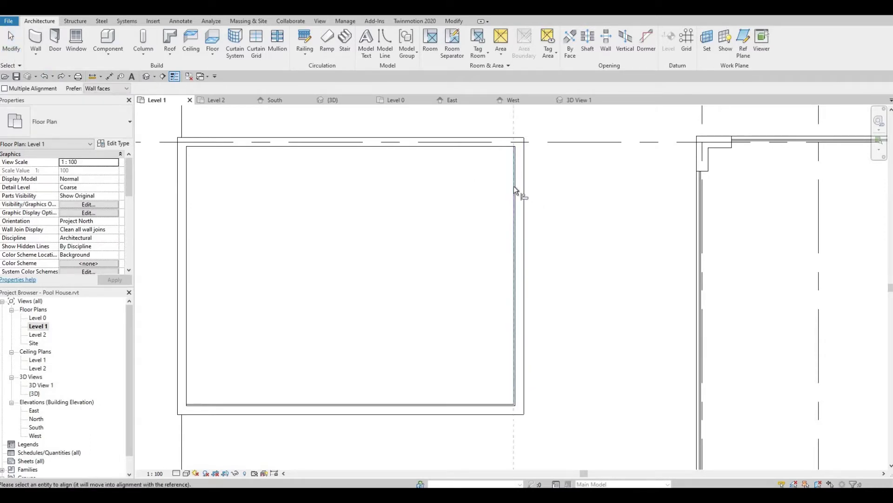
click(523, 200)
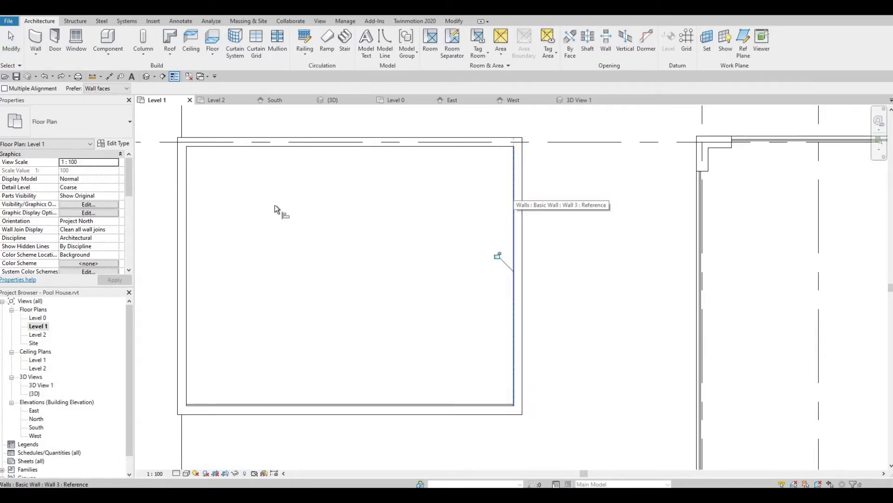
click(183, 125)
click(179, 165)
key(Escape)
key(Escape)
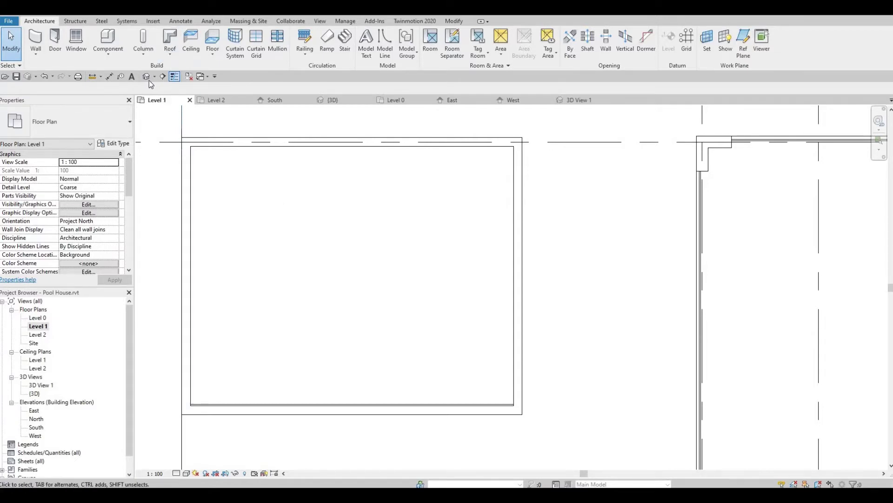
- In 3D, Tab-select the four pool walls and set them to run from Level 0 to Level 1
click(333, 100)
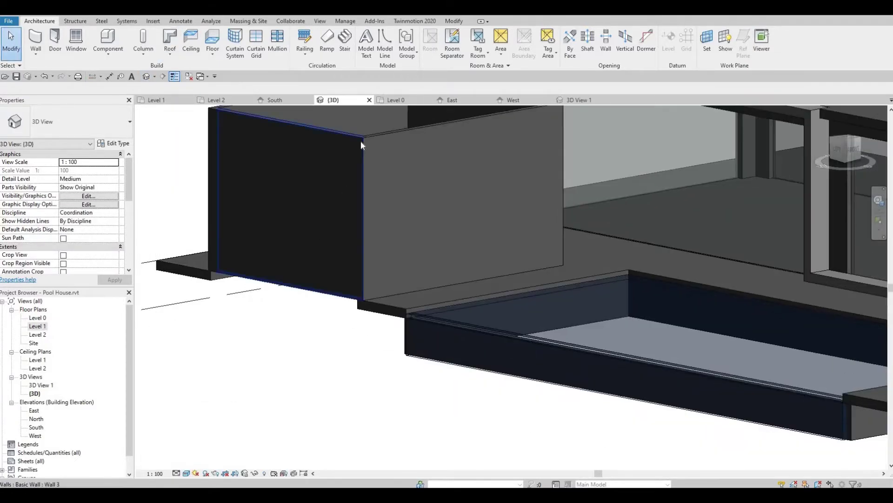
key(Tab)
click(361, 141)
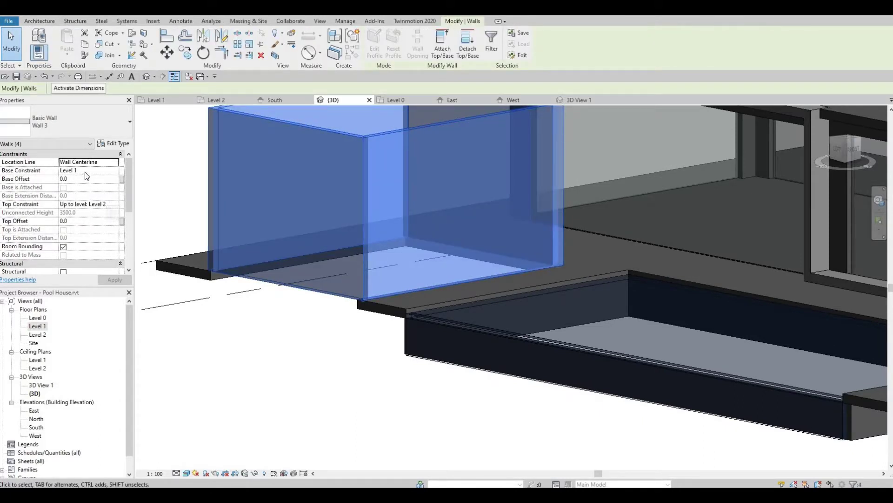
click(113, 172)
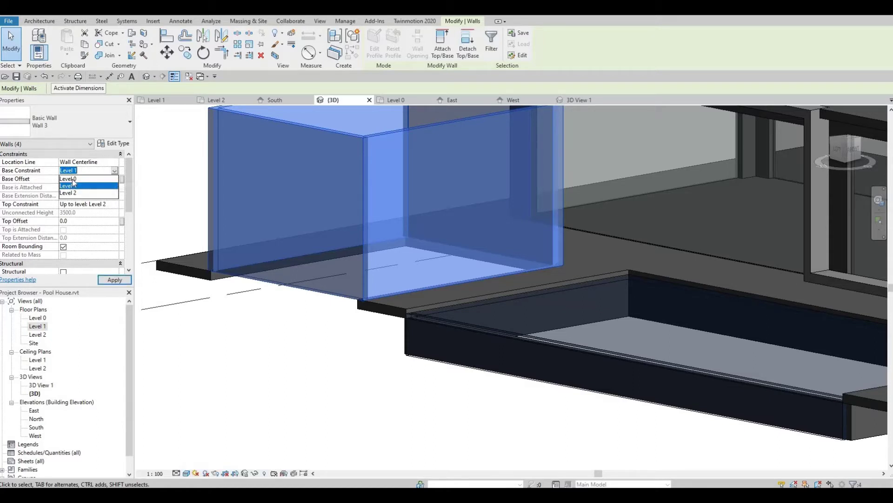
click(70, 179)
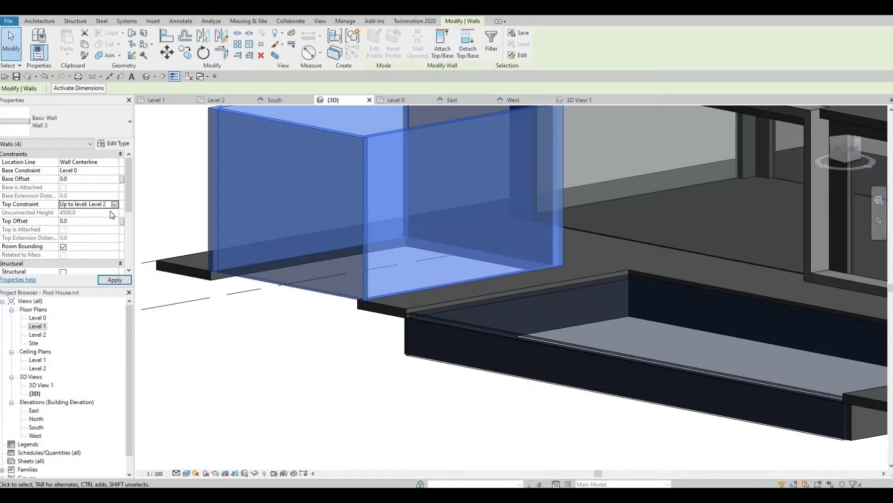
click(114, 204)
click(99, 225)
click(111, 280)
key(Escape)
- Reselect the pool wall chain and apply a -200 top offset
scroll(401, 281, up, 1)
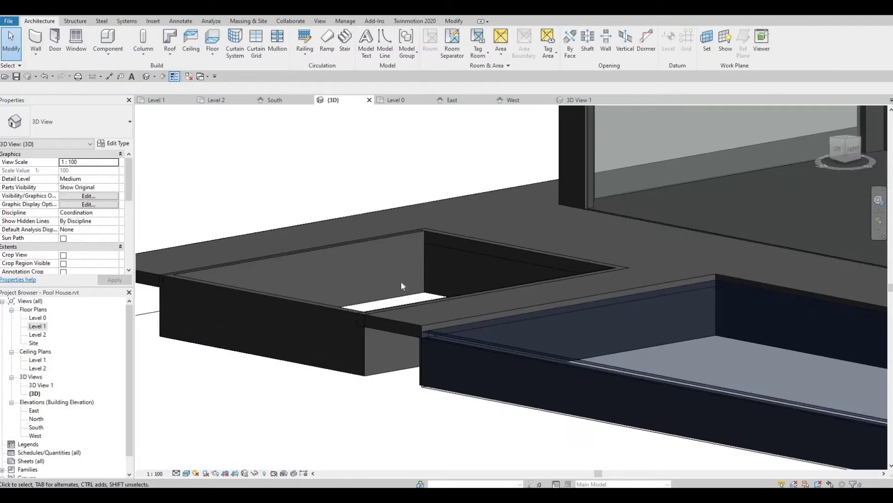
scroll(471, 259, up, 1)
scroll(471, 259, up, 1)
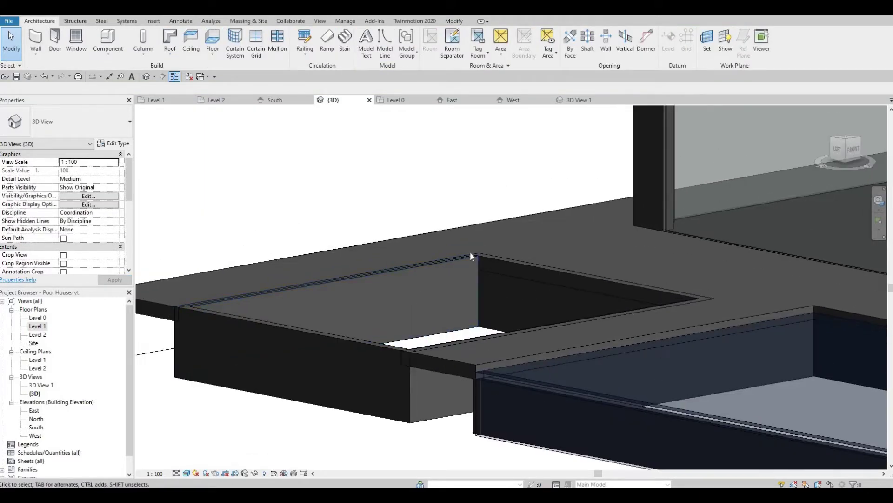
scroll(470, 252, up, 1)
scroll(539, 326, up, 1)
scroll(494, 324, down, 1)
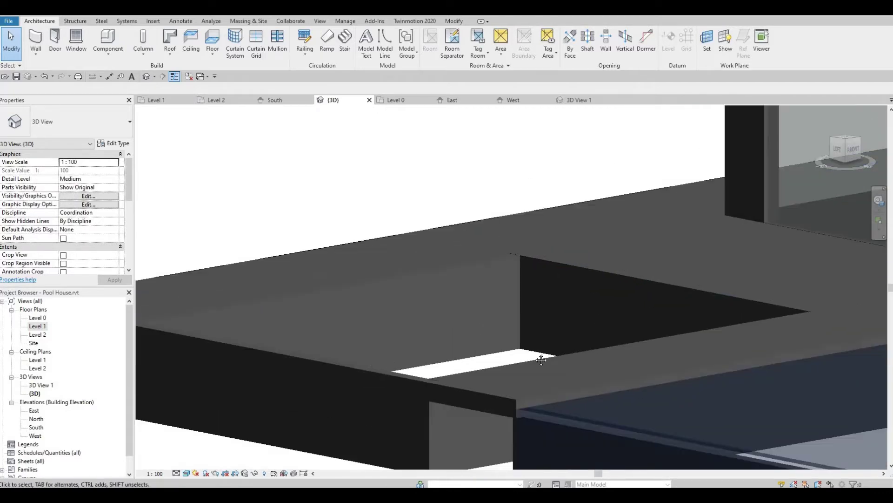
middle_drag(543, 359, 601, 421)
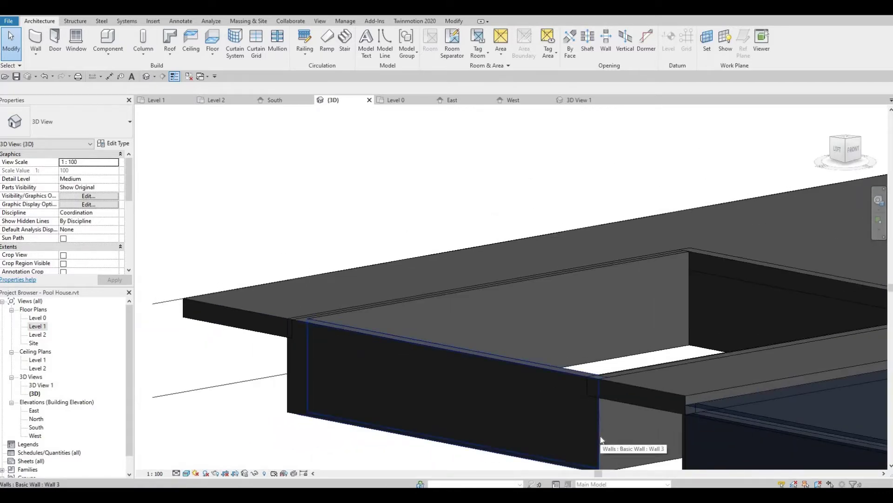
click(600, 436)
key(Tab)
click(600, 435)
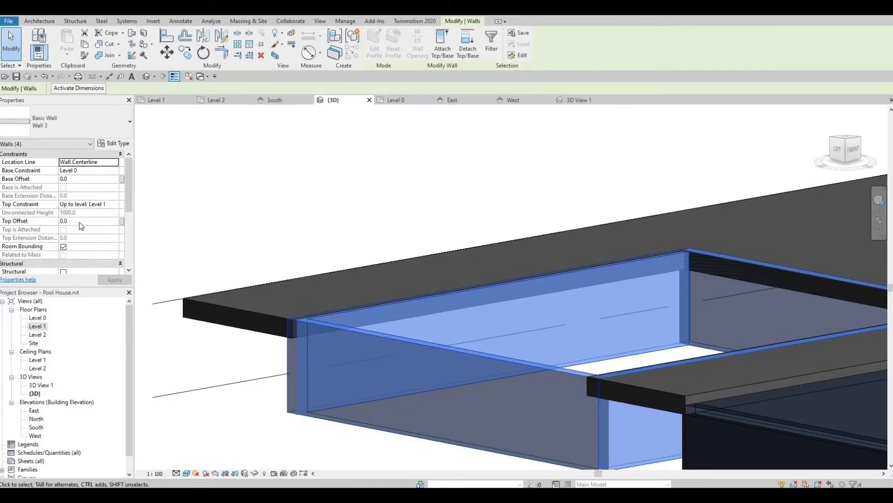
click(79, 221)
text(-200)
click(106, 280)
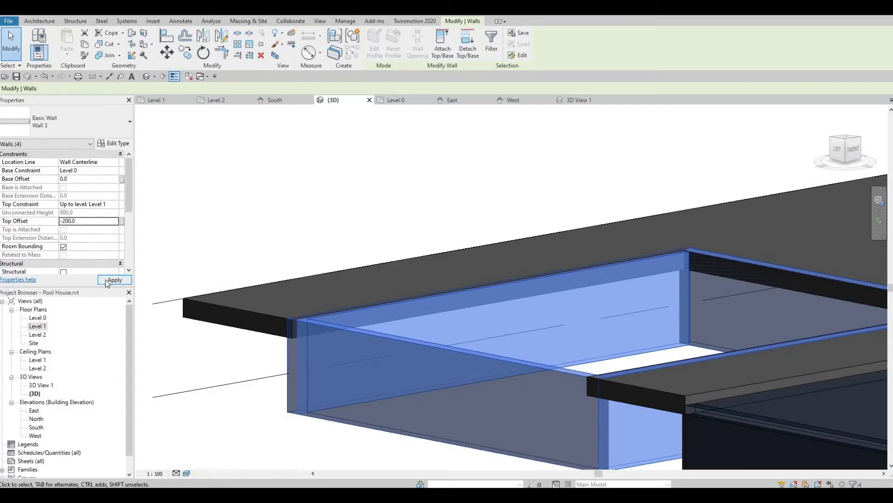
click(154, 294)
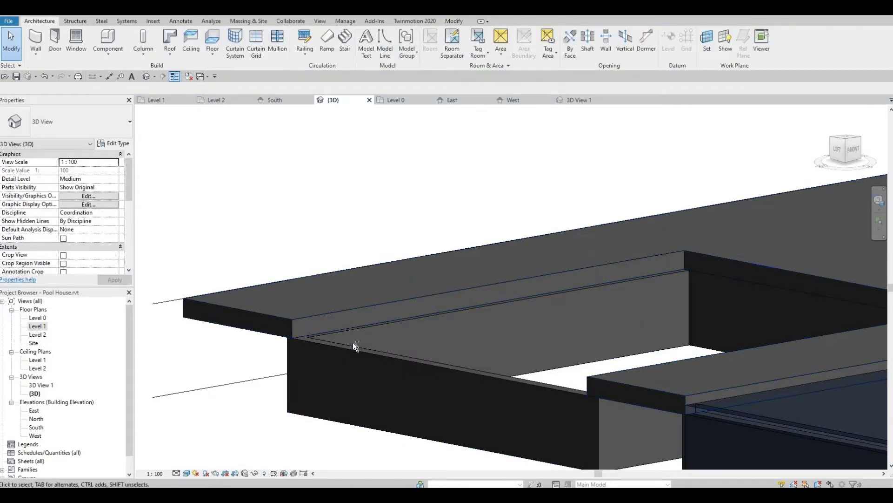
- Inspect the slab edge in 3D, then go to the Level 0 floor plan
scroll(439, 386, up, 3)
shift+middle_drag(439, 386, 316, 295)
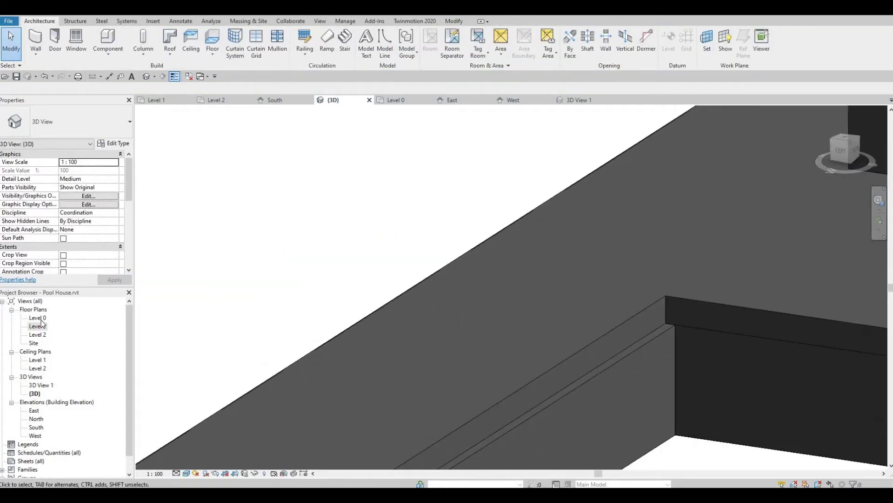
double_click(37, 318)
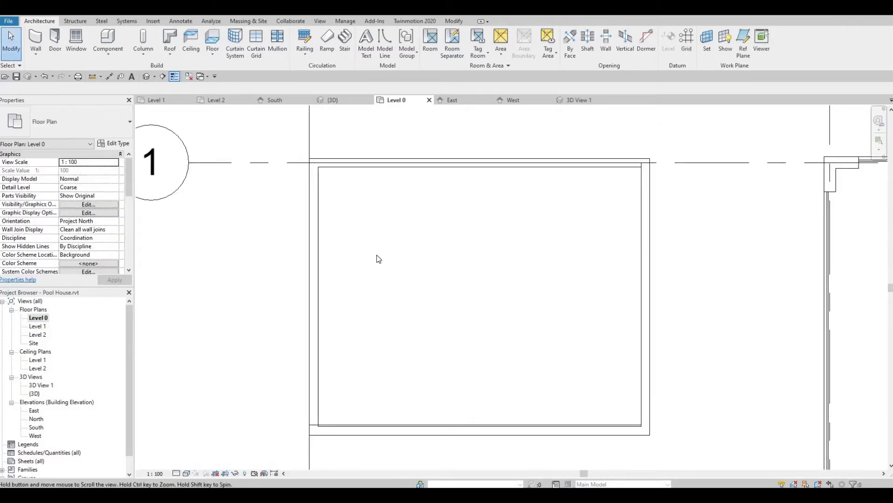
scroll(466, 242, up, 2)
scroll(533, 226, up, 1)
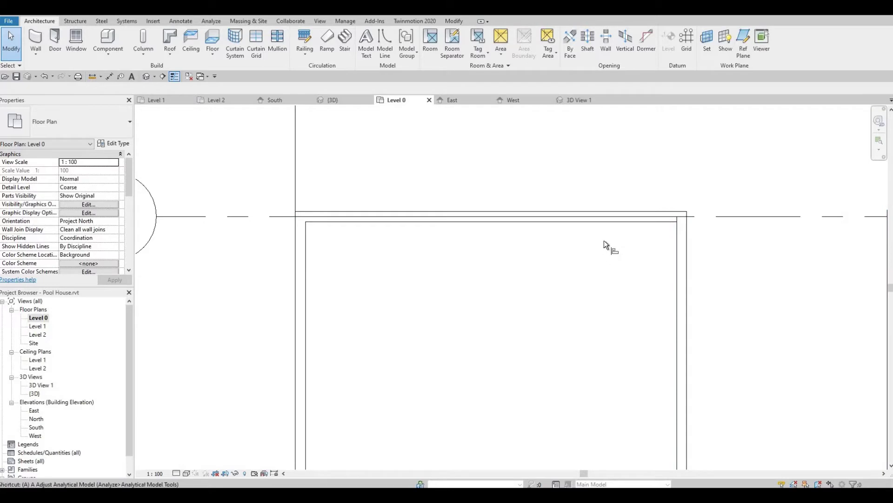
- Align the Floor 2 slab edge to Wall 3's inner face using AL
key(a)
key(l)
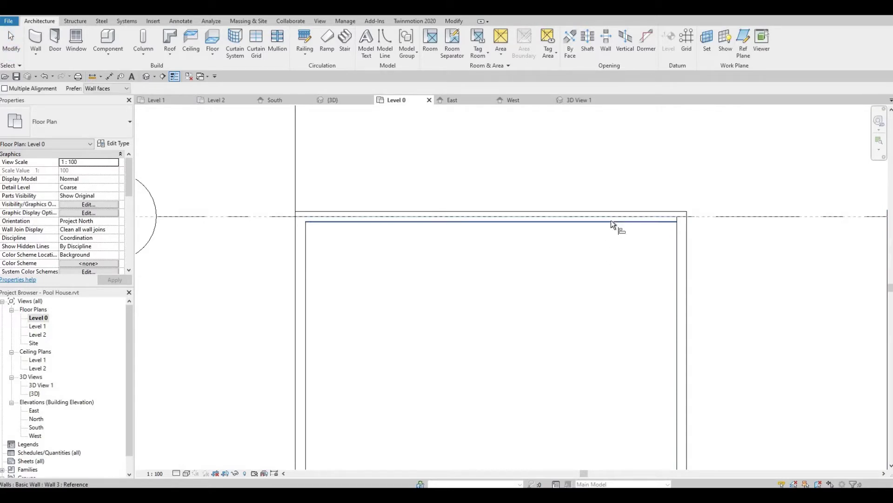
click(610, 218)
middle_drag(581, 394, 550, 268)
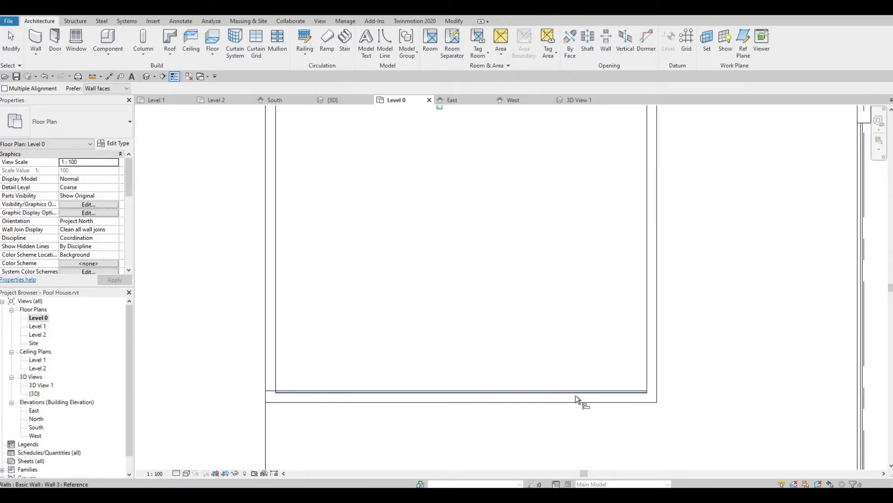
key(Tab)
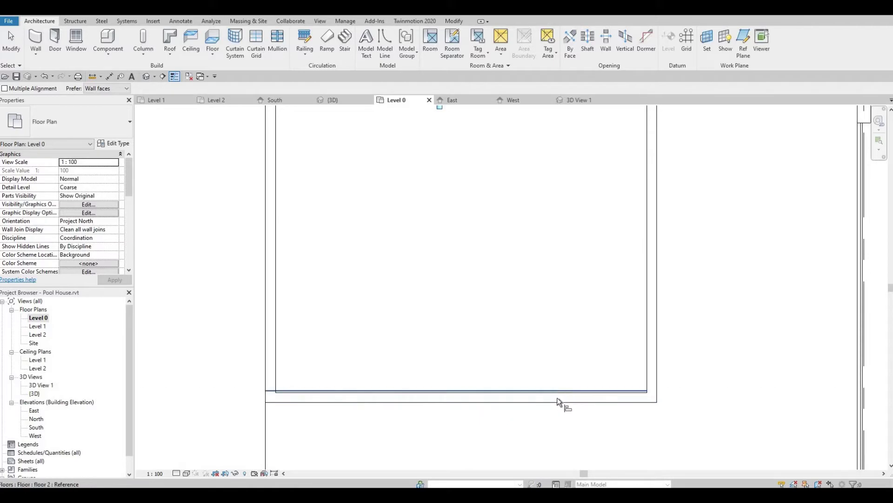
click(558, 400)
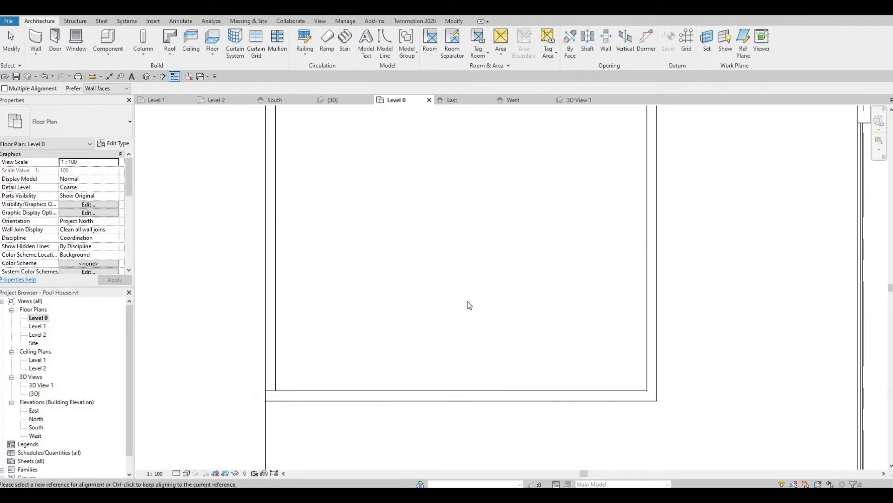
key(Escape)
scroll(449, 353, down, 2)
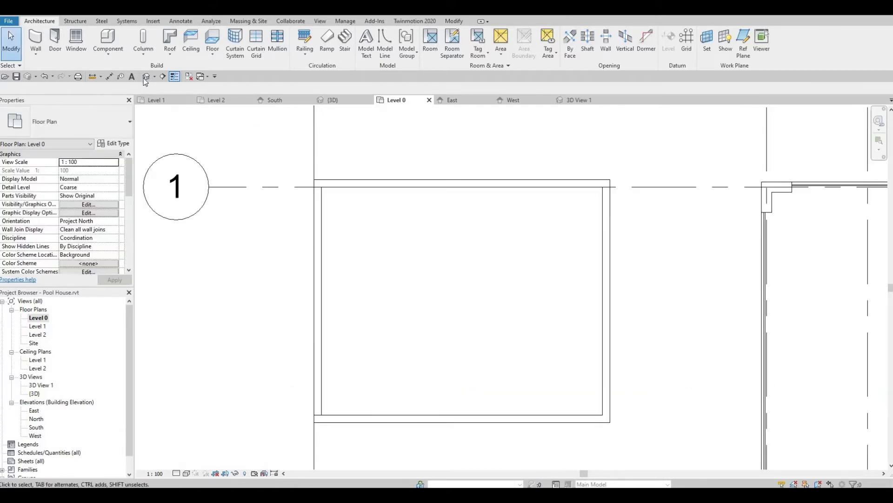
- Zoom around the pool and level markers in the 3D view
key(ctrl+Tab)
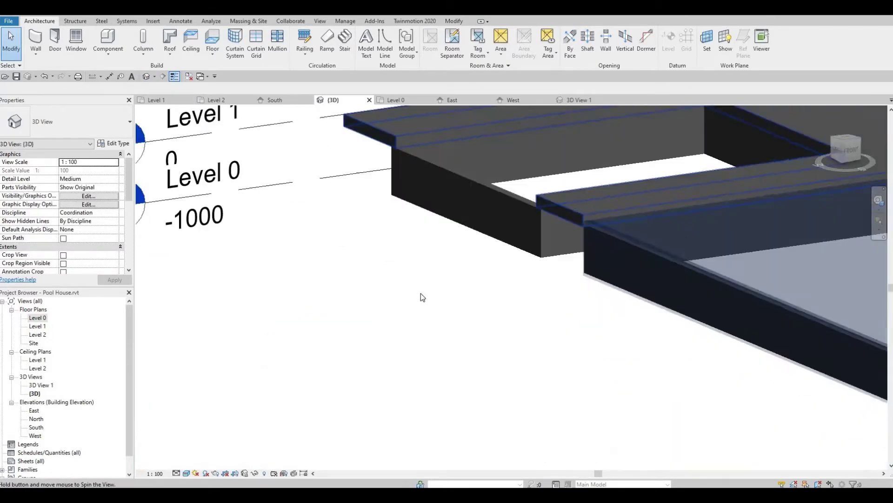
scroll(418, 295, up, 3)
scroll(353, 359, down, 2)
scroll(273, 353, down, 1)
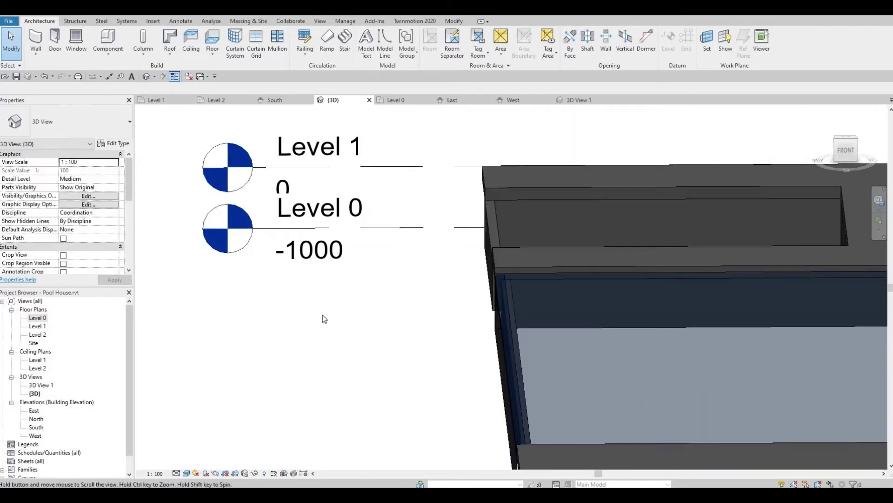
scroll(323, 315, up, 3)
- Start a new floor on Level 0 and duplicate its type as Floor 3
double_click(39, 319)
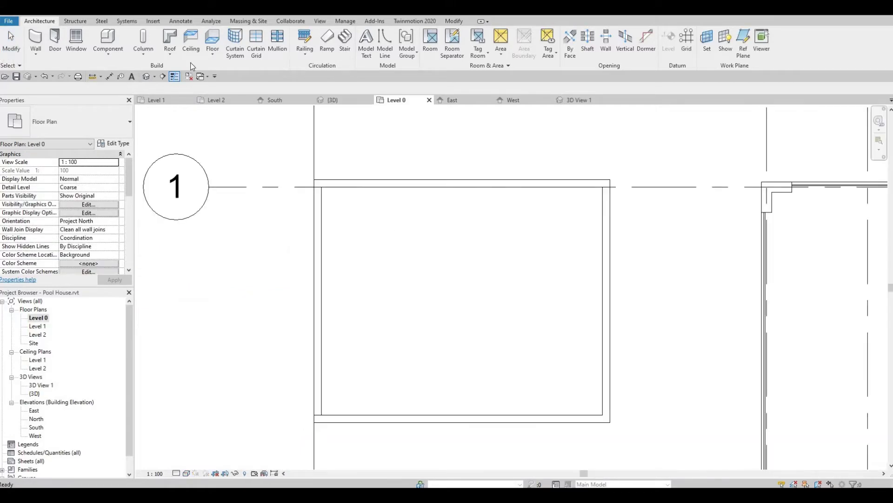
click(212, 37)
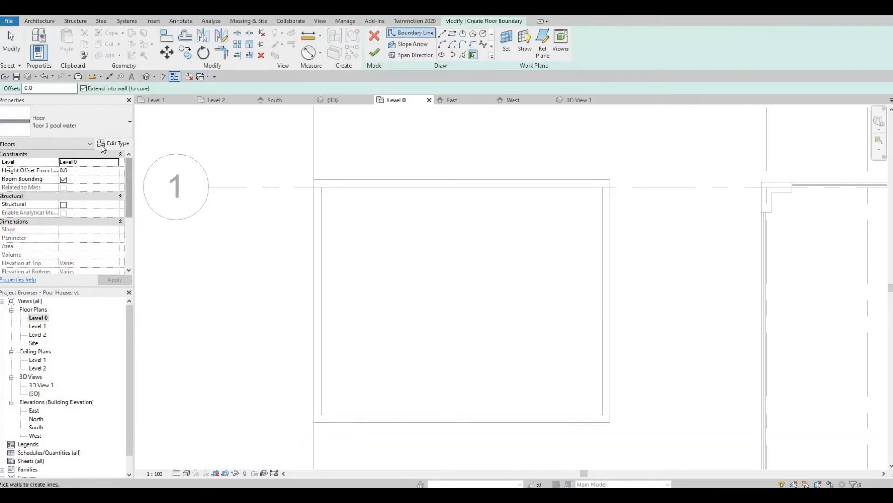
click(117, 144)
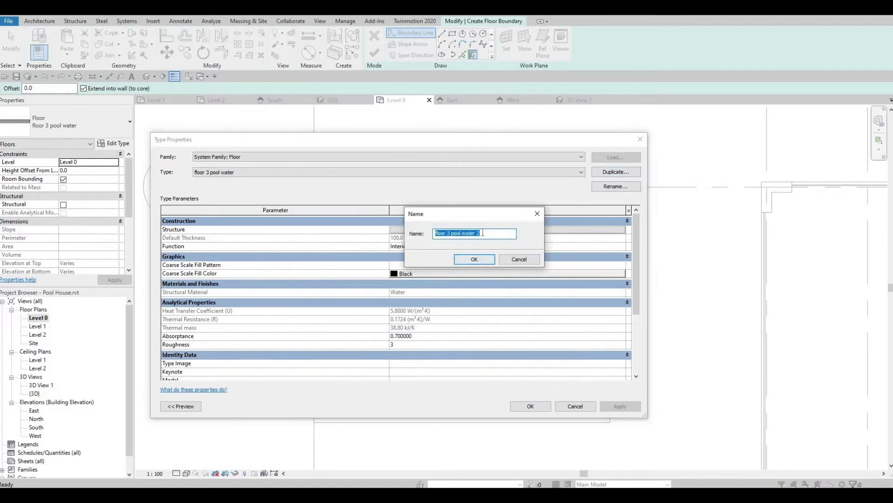
text(Floor 3)
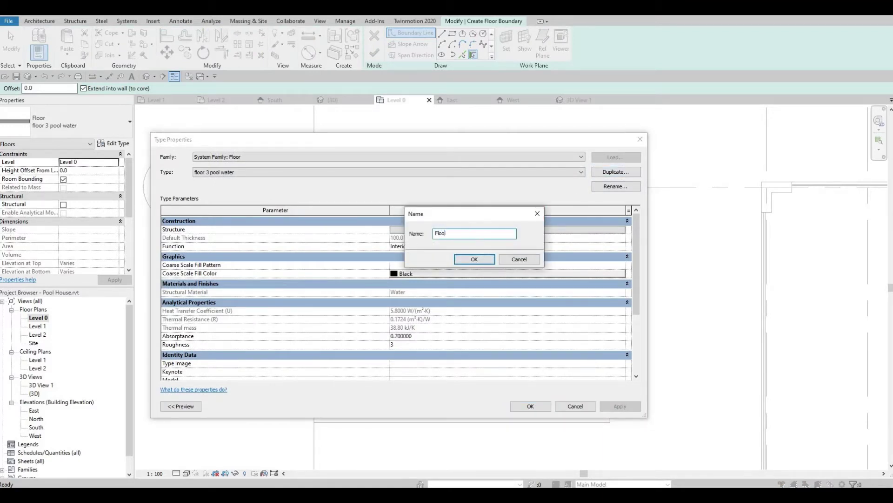
click(474, 259)
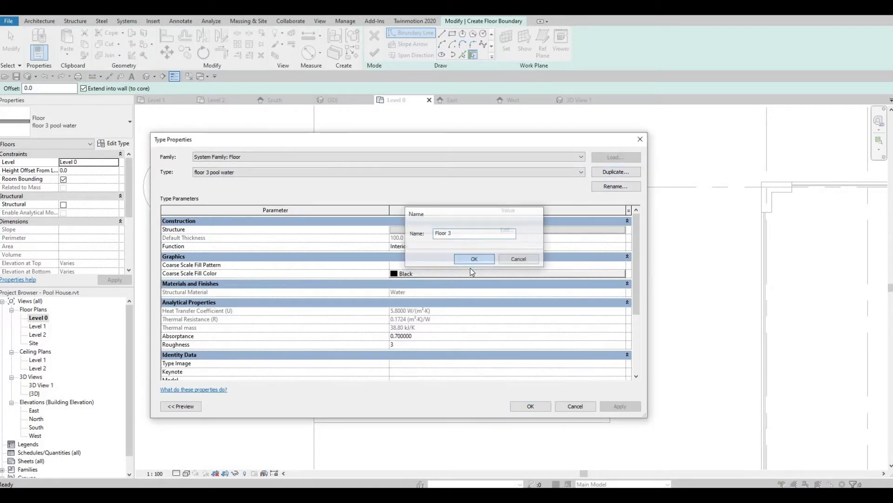
click(531, 406)
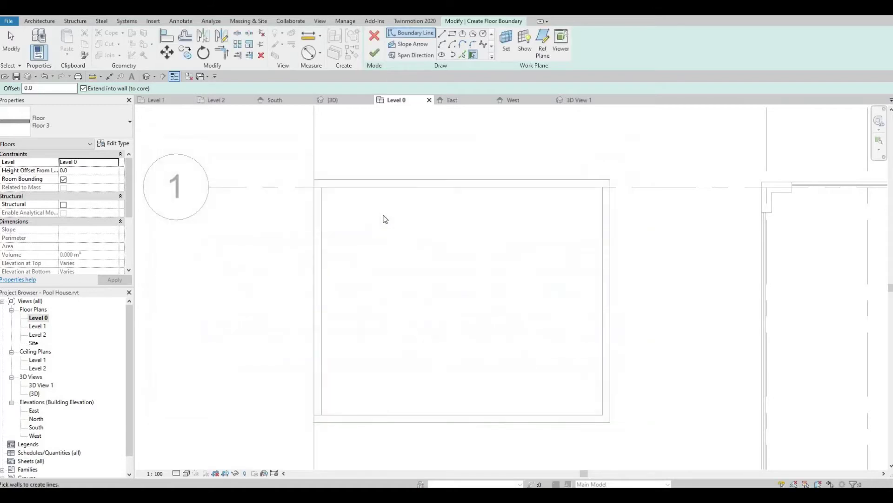
- Sketch a rectangular boundary inside the pool walls and finish the 24.975 m² floor
click(453, 34)
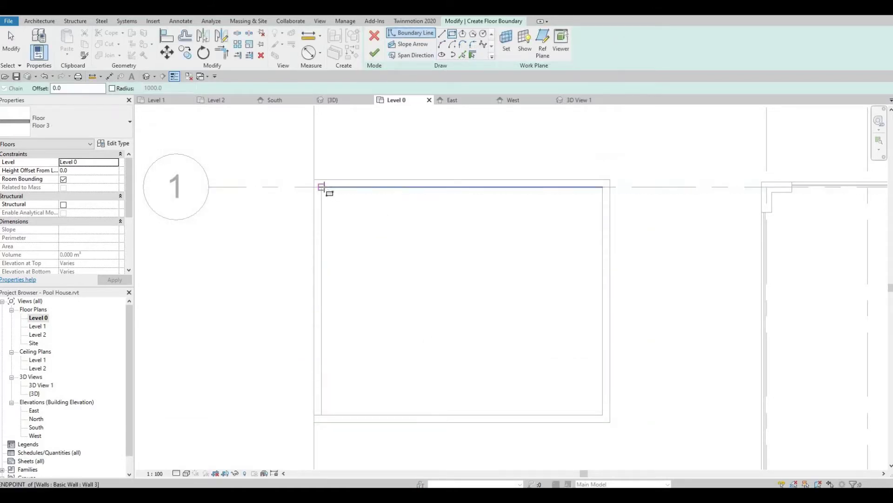
click(602, 414)
key(Escape)
key(Escape)
click(374, 53)
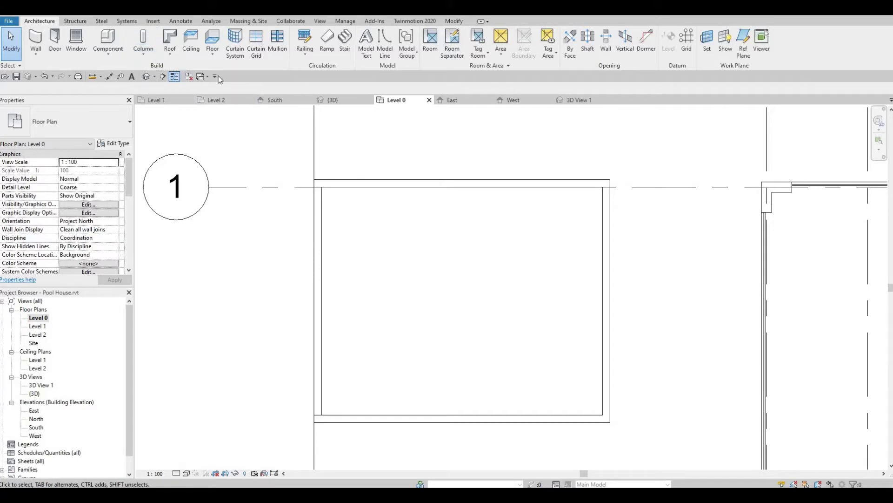
- Place a three-riser DN stair run starting at the pool's right wall
click(347, 51)
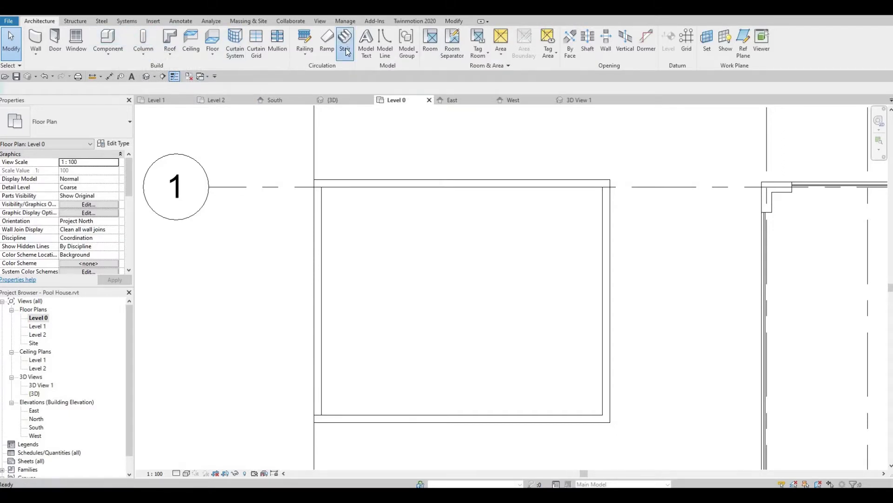
click(603, 301)
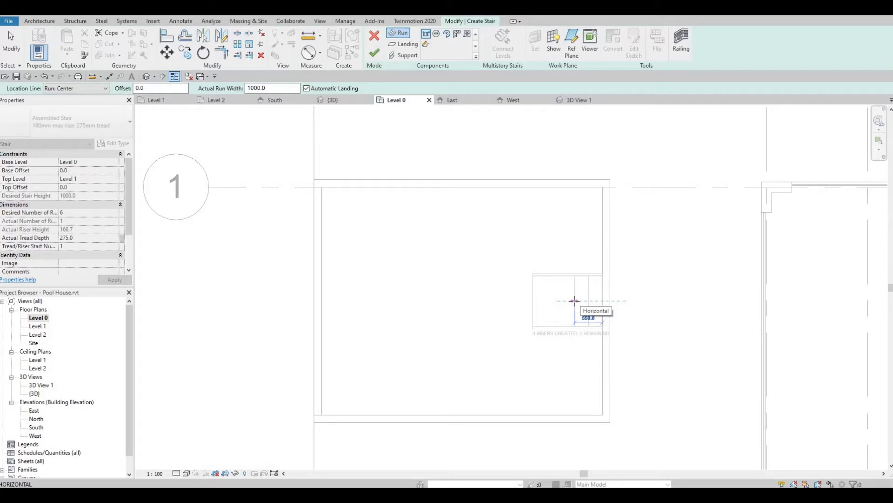
click(574, 301)
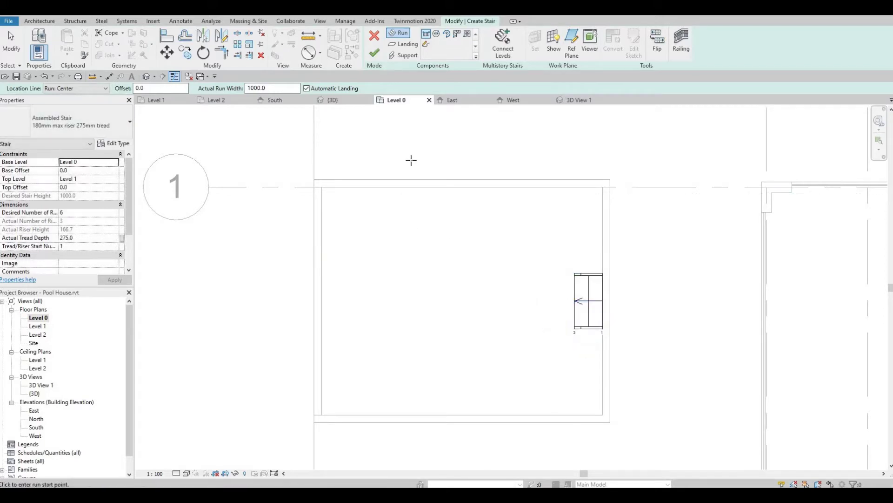
click(375, 53)
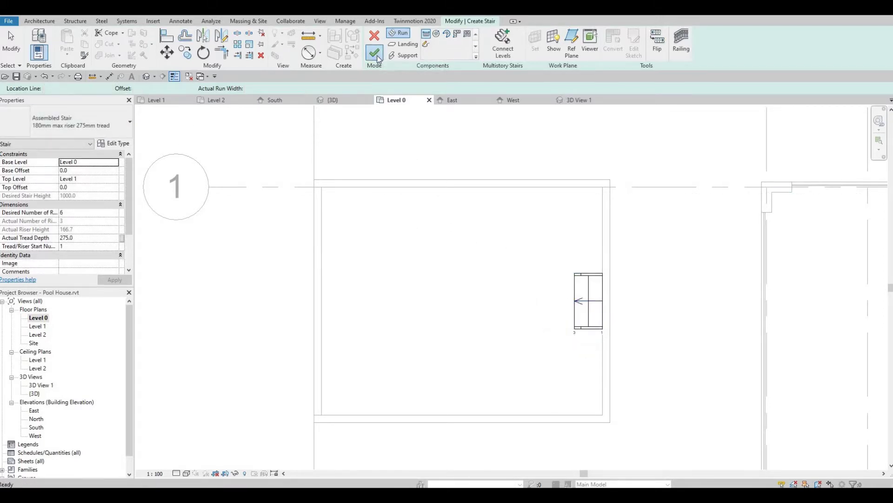
click(282, 200)
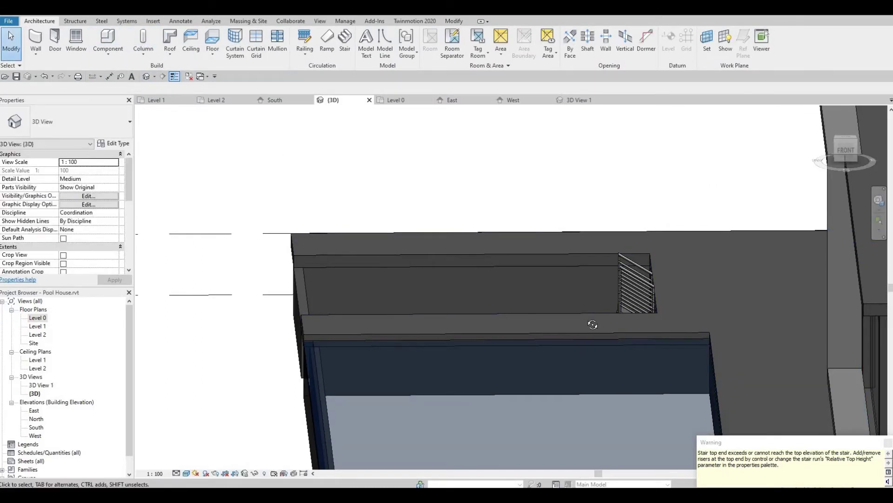
- Select the sunken basin floor in 3D and duplicate its type as Floor 4
mouse_move(477, 291)
shift+middle_down()
mouse_move(687, 291)
mouse_move(567, 352)
shift+middle_up()
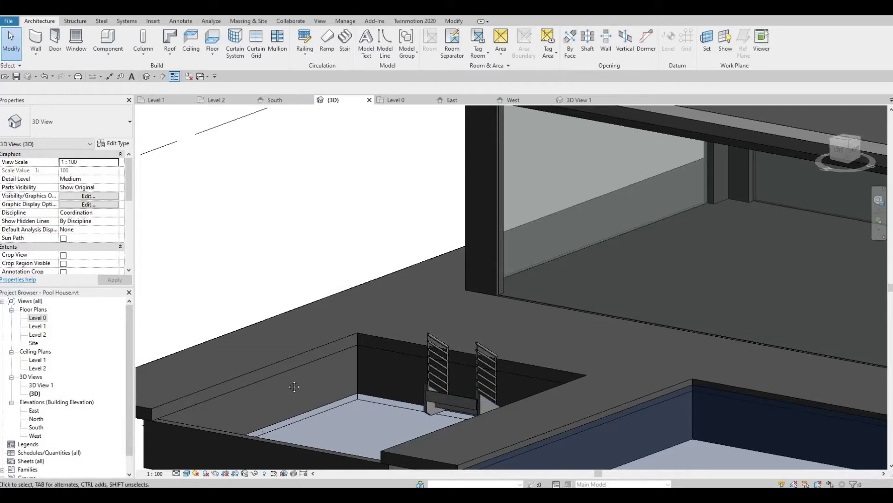
mouse_move(294, 386)
shift+middle_down()
mouse_move(404, 206)
mouse_move(501, 199)
shift+middle_up()
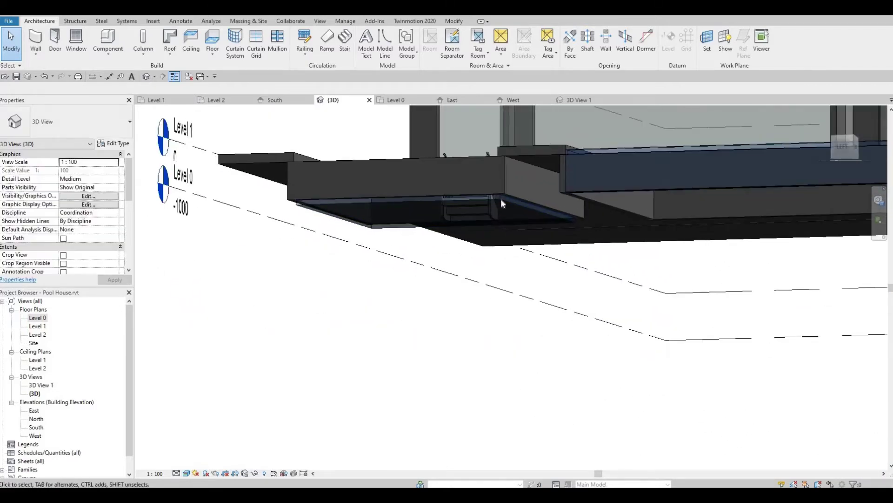
click(388, 226)
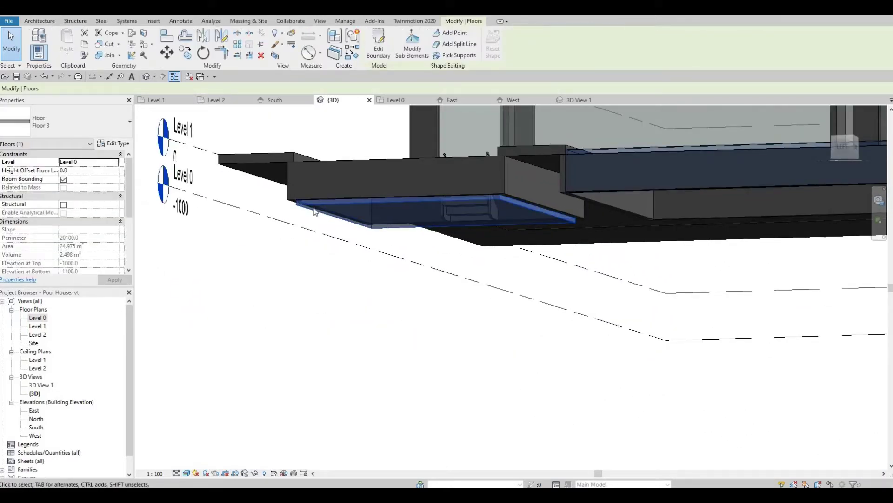
click(114, 143)
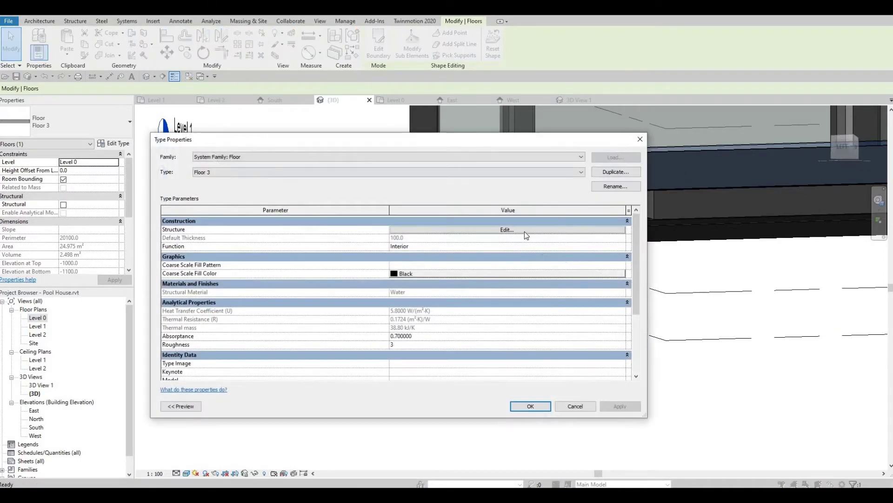
click(616, 172)
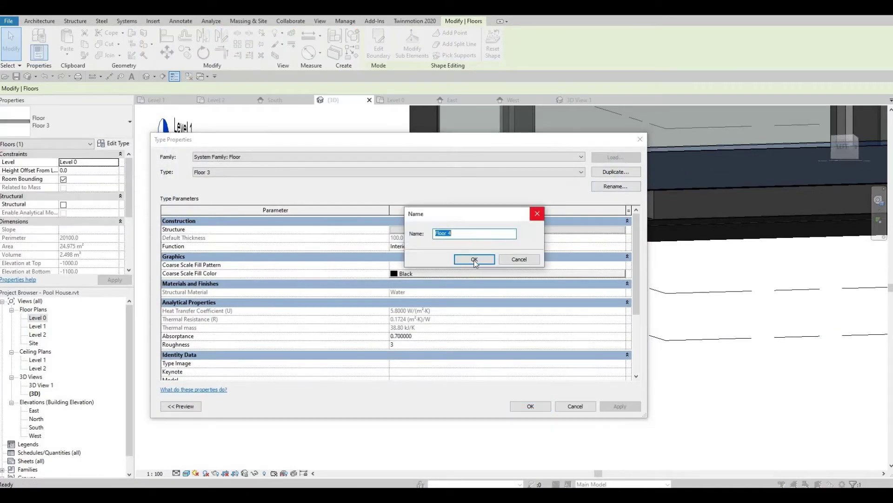
click(473, 258)
- Set the Floor 4 structure layer material to Wood - Stained
click(508, 229)
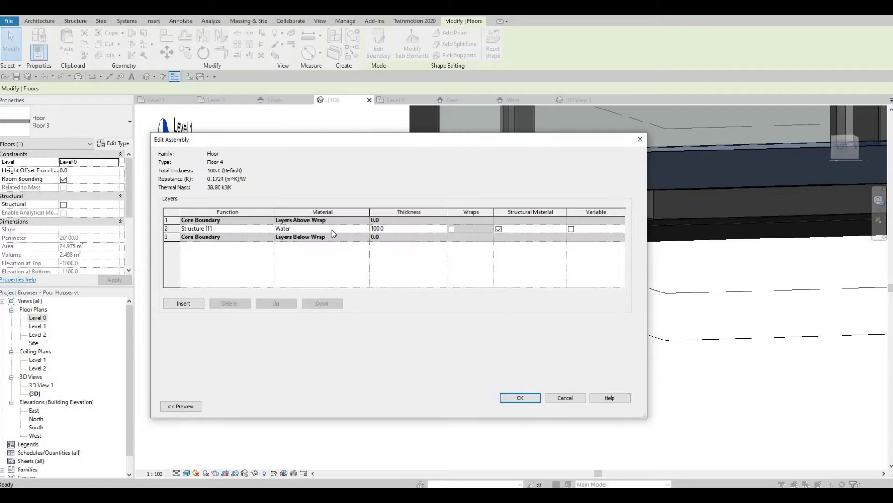
click(355, 230)
click(367, 230)
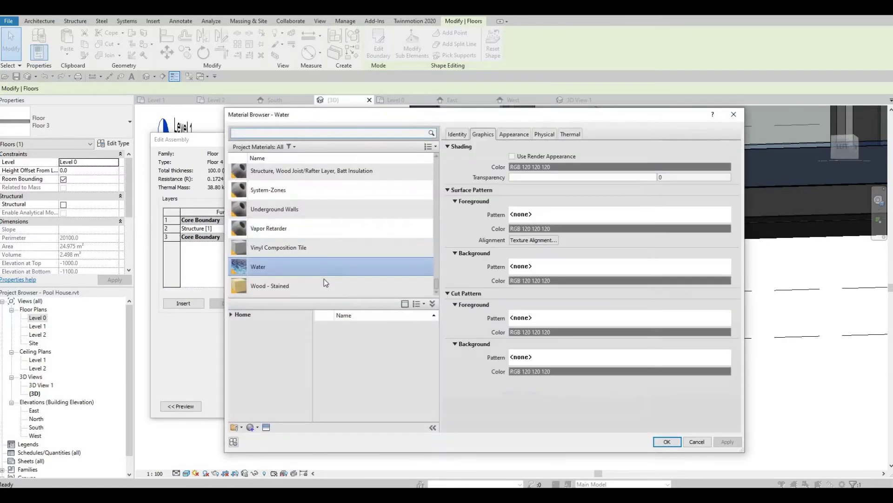
click(325, 282)
click(666, 441)
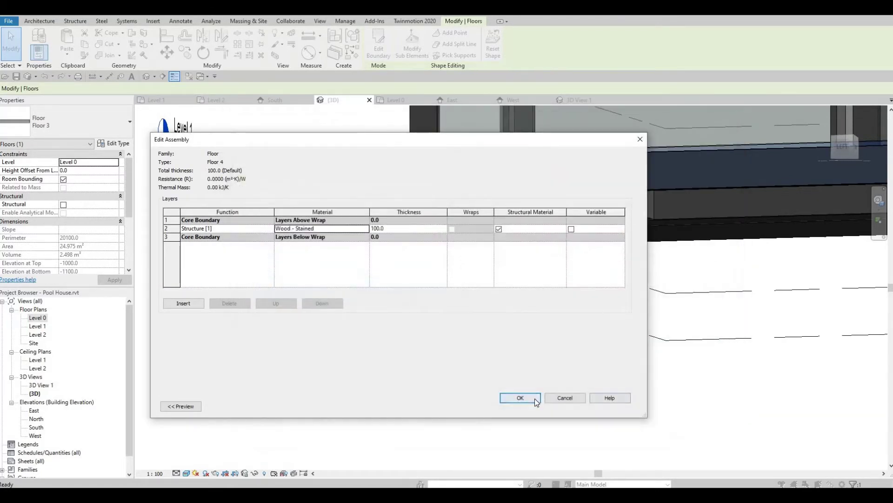
click(537, 399)
click(531, 404)
- Review the wood basin floor and stair in 3D, then return to Level 0
click(566, 292)
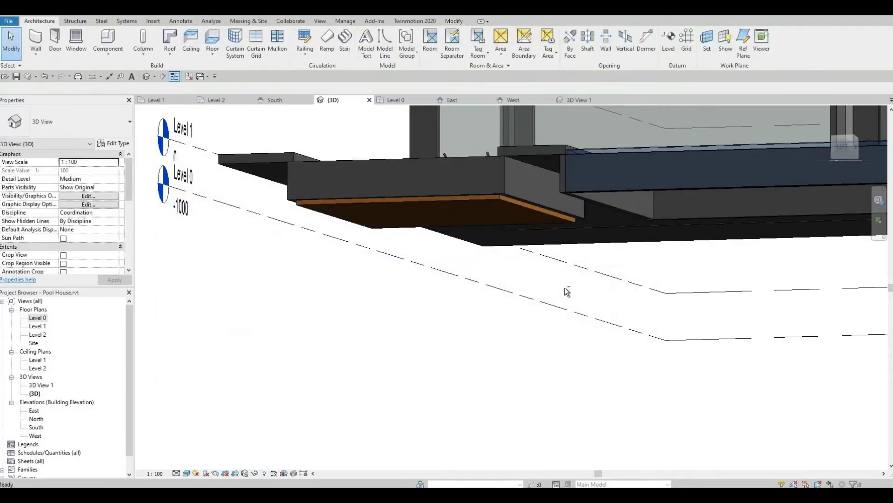
mouse_move(567, 291)
shift+middle_down()
mouse_move(579, 378)
mouse_move(522, 274)
mouse_move(470, 346)
mouse_move(477, 301)
shift+middle_up()
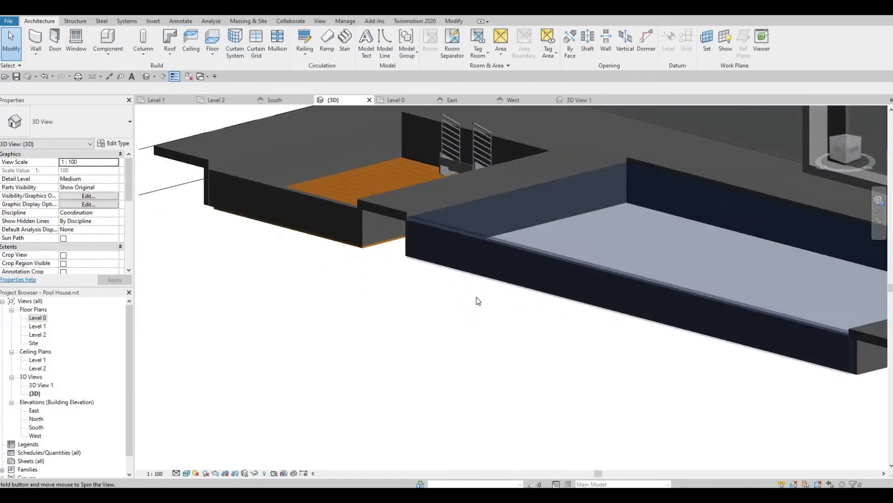
double_click(32, 320)
scroll(253, 240, down, 2)
- Start a new floor around the larger pool and duplicate its type as Floor 5
mouse_move(371, 331)
middle_down()
mouse_move(311, 175)
mouse_move(313, 137)
middle_up()
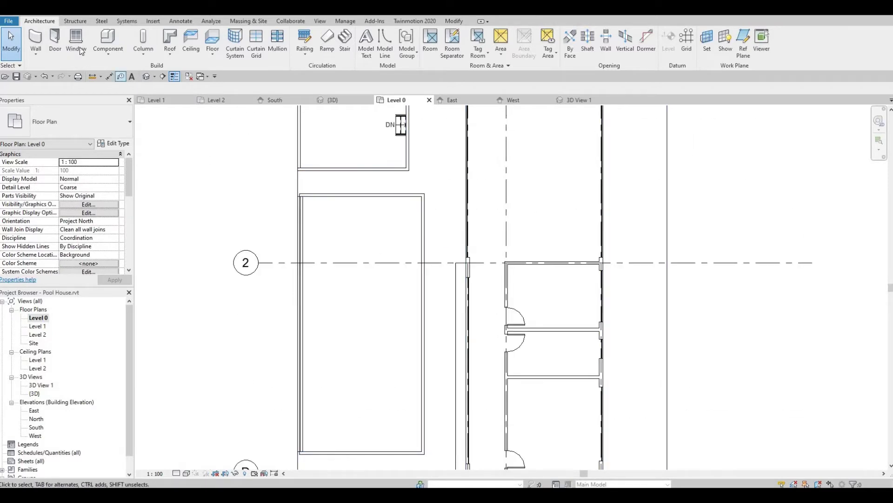
click(218, 49)
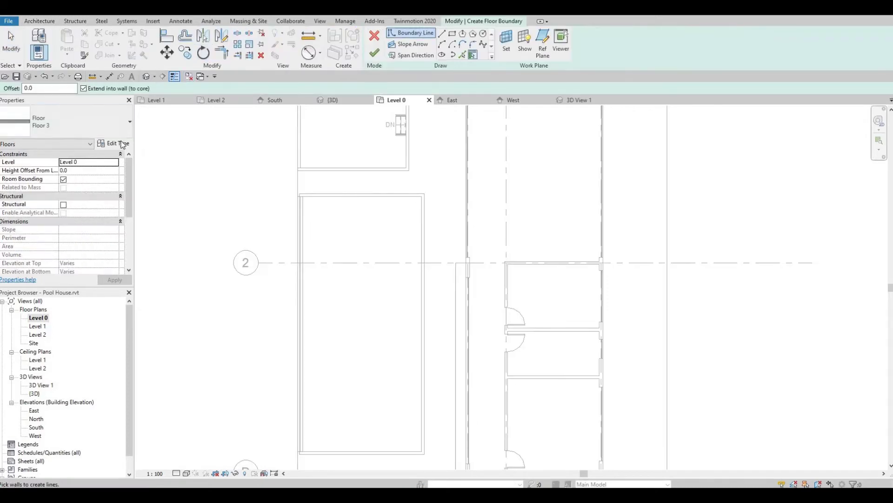
click(127, 145)
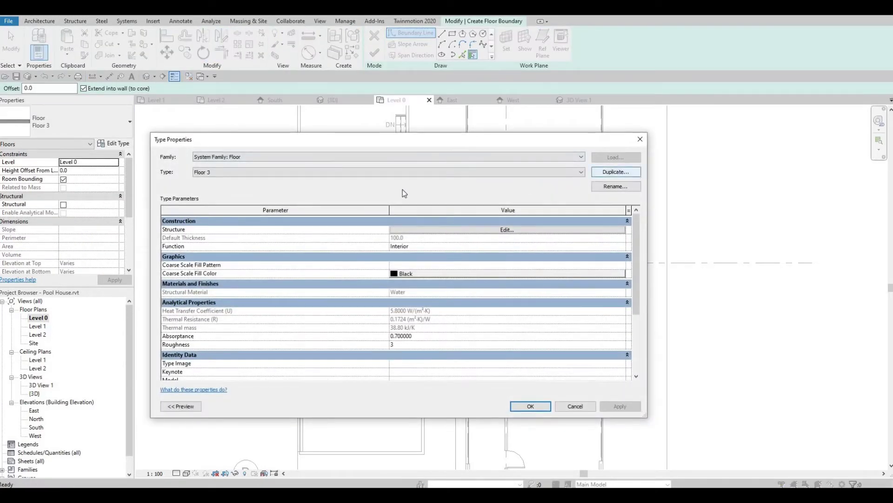
click(615, 171)
click(472, 258)
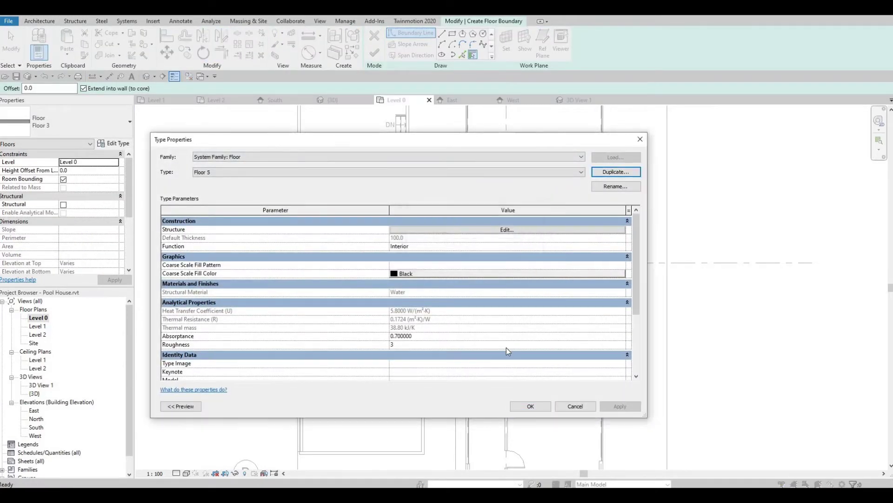
click(535, 406)
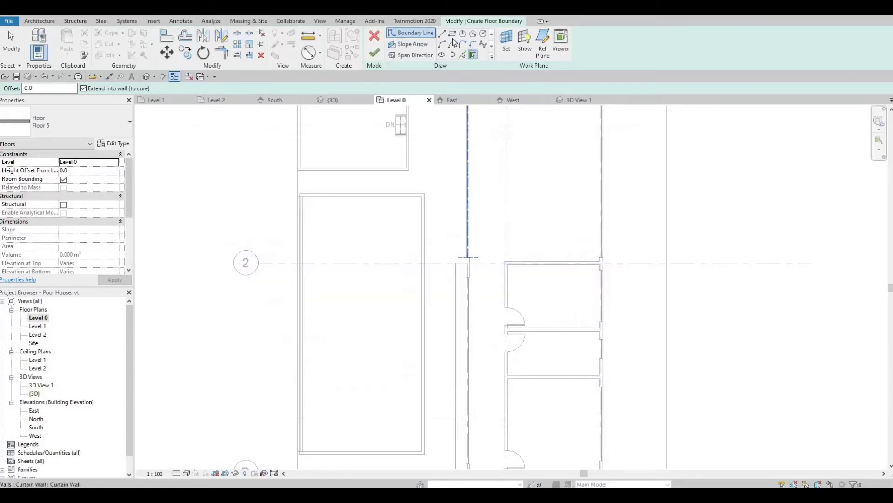
- Sketch the Floor 5 boundary along the pool walls with lines, finish it, and view in 3D
key(l)
key(i)
scroll(335, 180, up, 2)
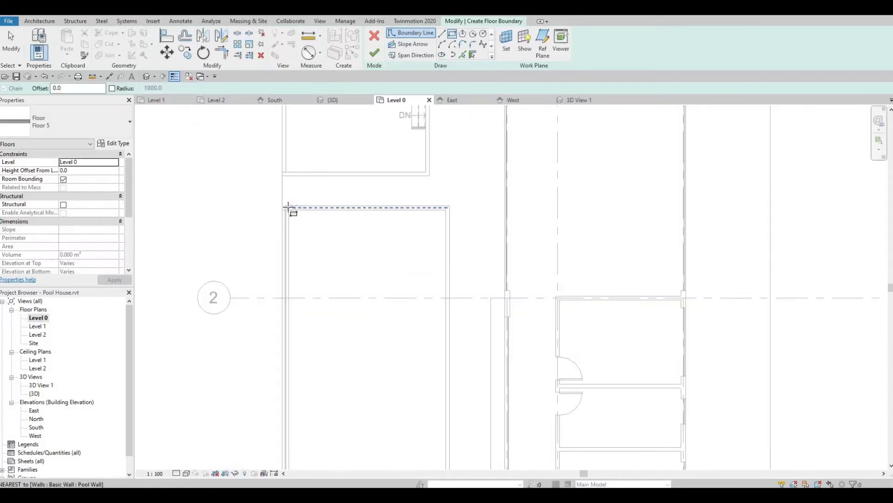
click(287, 206)
scroll(287, 207, up, 2)
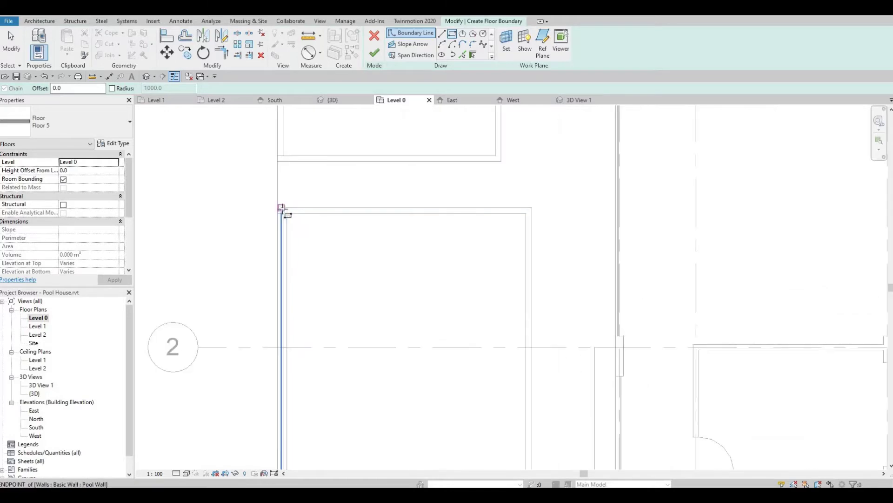
scroll(378, 281, down, 3)
click(408, 349)
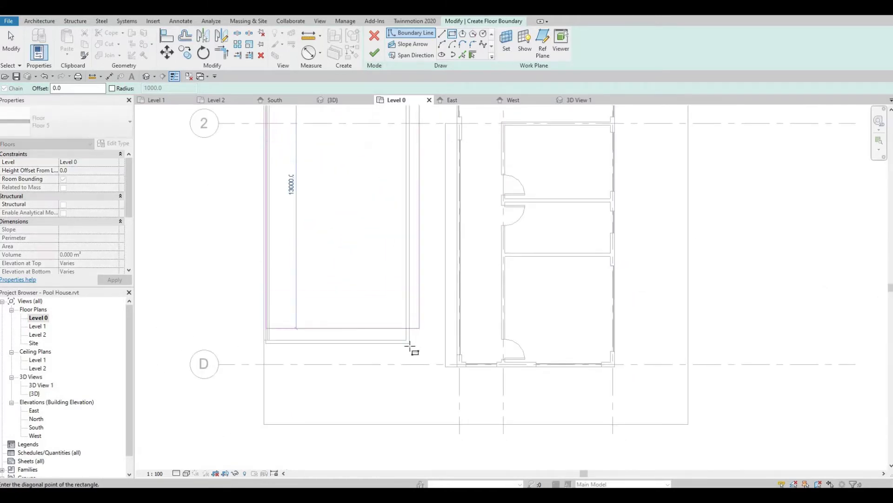
scroll(407, 348, up, 1)
click(374, 53)
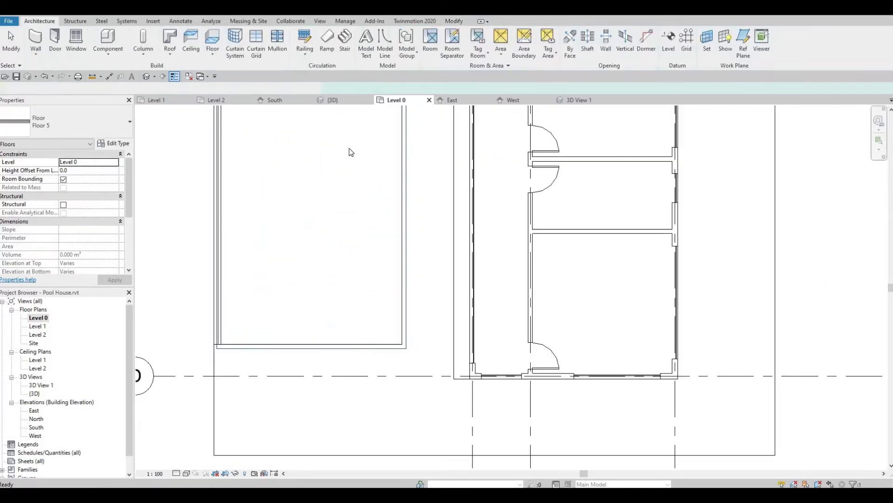
click(190, 281)
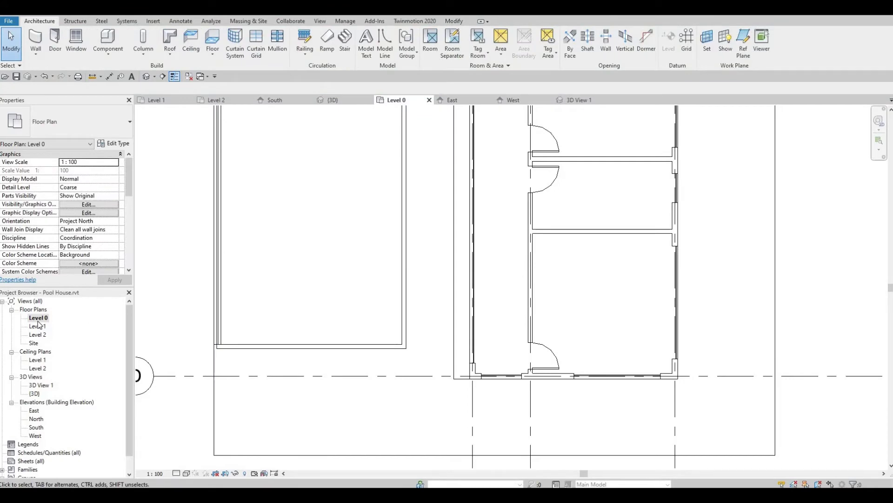
click(147, 76)
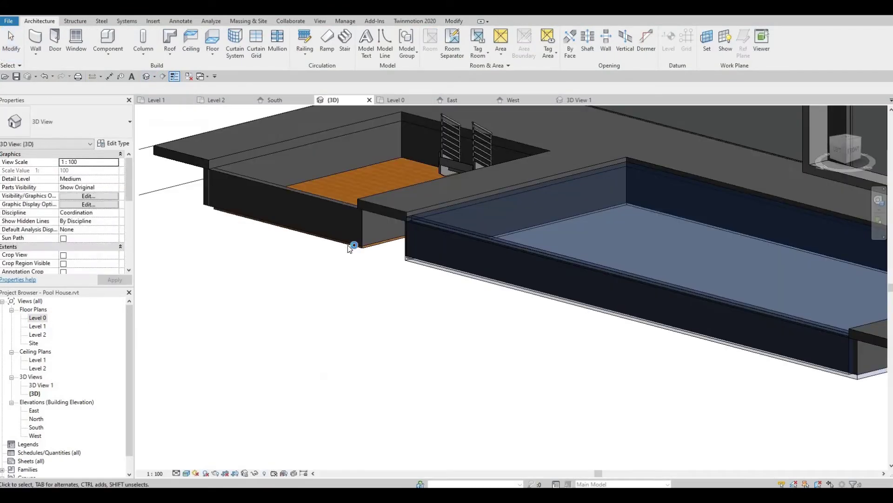
- Select the pool floor in 3D and edit its type's layer structure
middle_drag(364, 303, 364, 300)
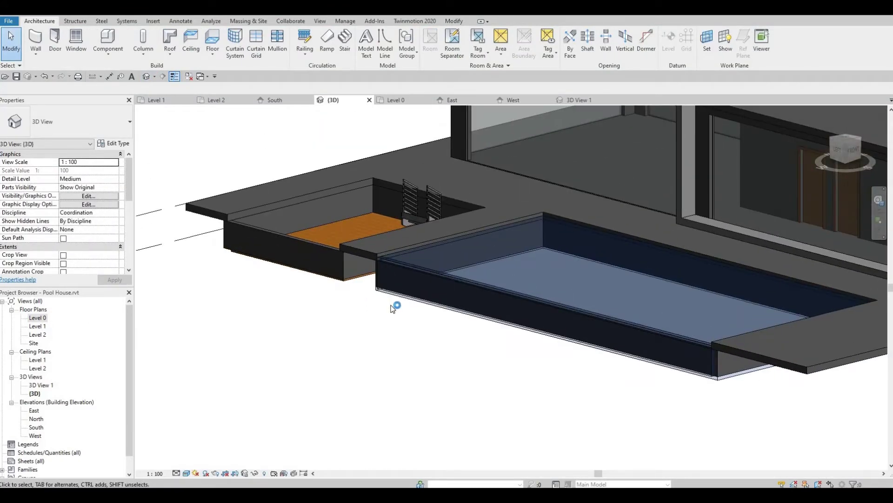
scroll(715, 392, up, 1)
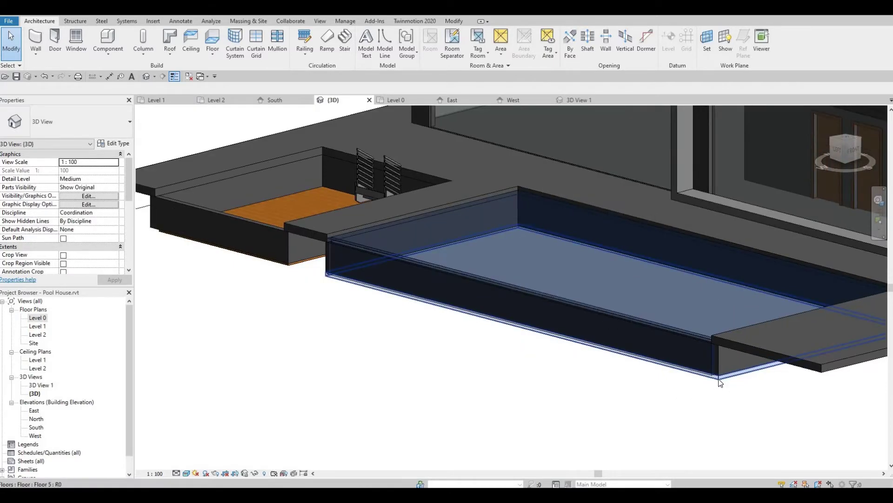
click(719, 378)
click(113, 143)
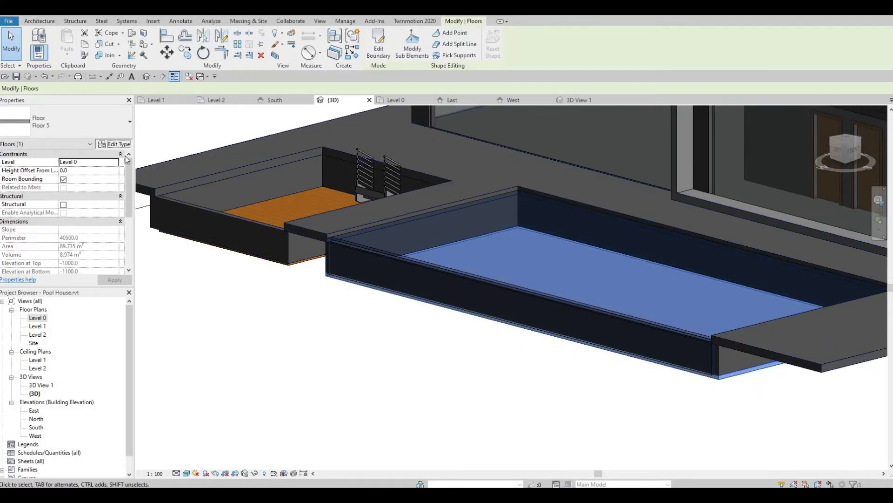
click(471, 230)
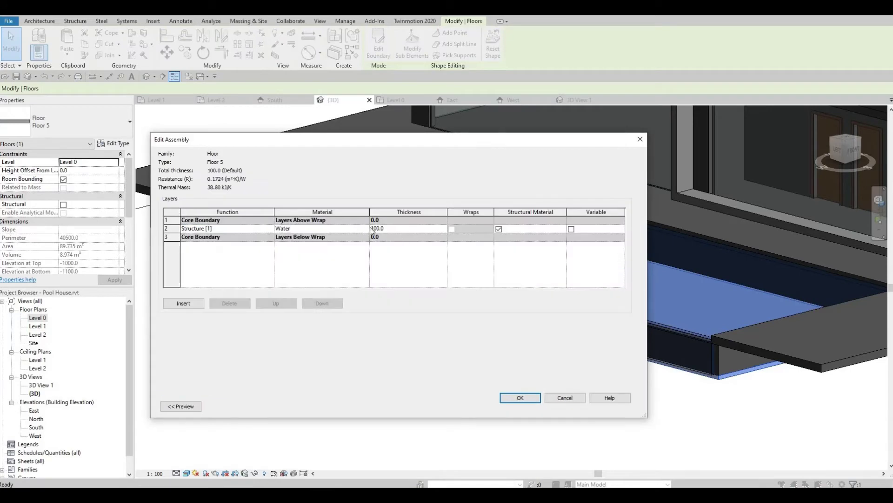
- Set the structure layer material to Vinyl Composition Tile and apply the type
click(369, 228)
click(367, 228)
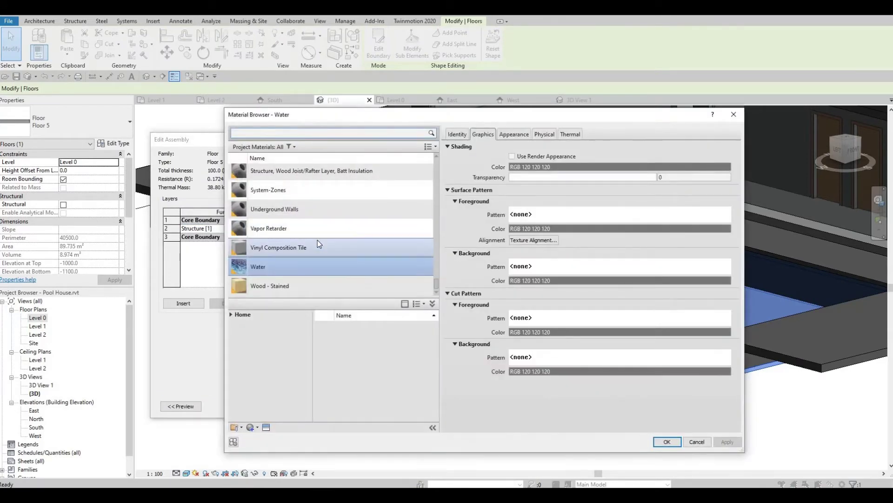
click(316, 242)
click(667, 441)
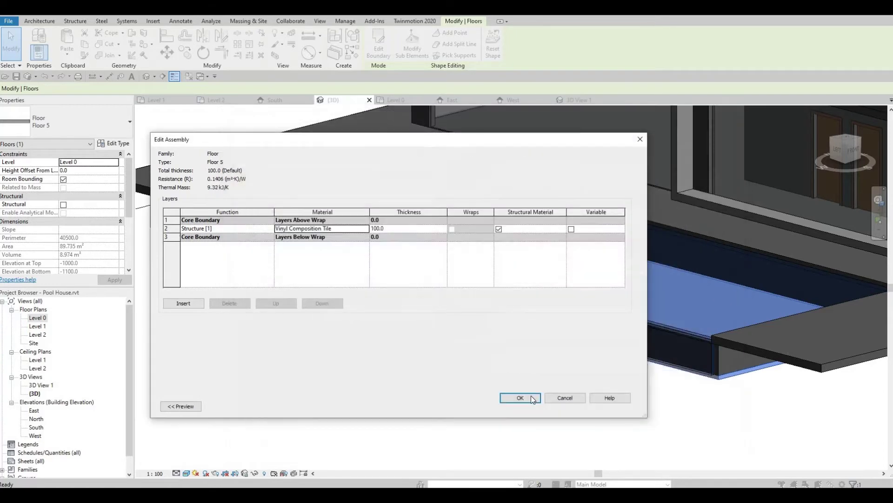
click(531, 396)
click(615, 406)
click(533, 407)
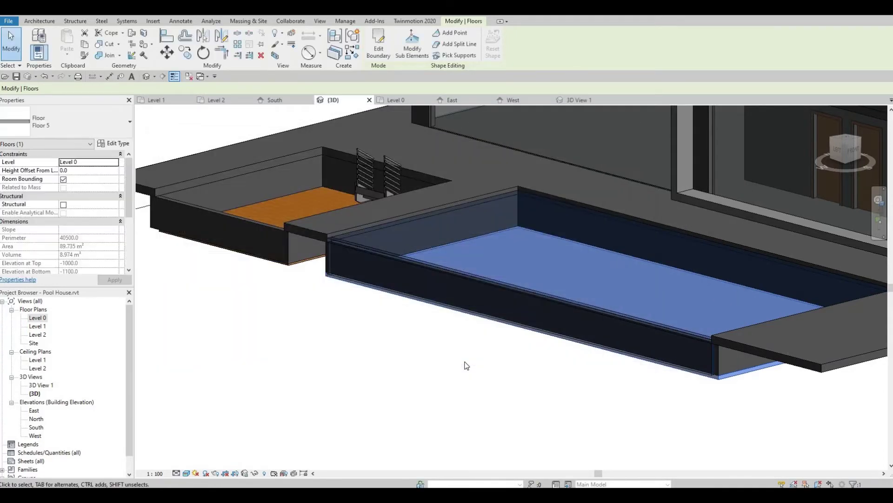
- Zoom the 3D view, then return to the Level 0 floor plan
click(465, 410)
scroll(465, 410, down, 2)
scroll(275, 283, up, 2)
scroll(434, 340, up, 2)
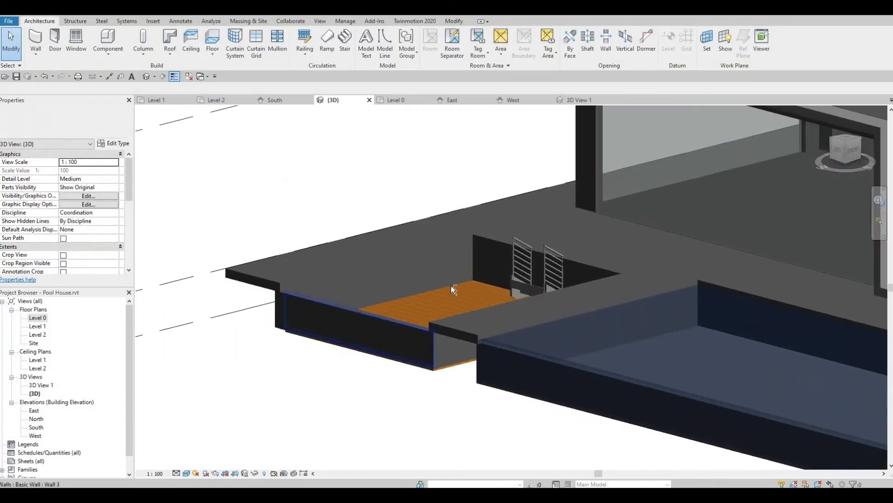
scroll(451, 286, up, 2)
double_click(38, 317)
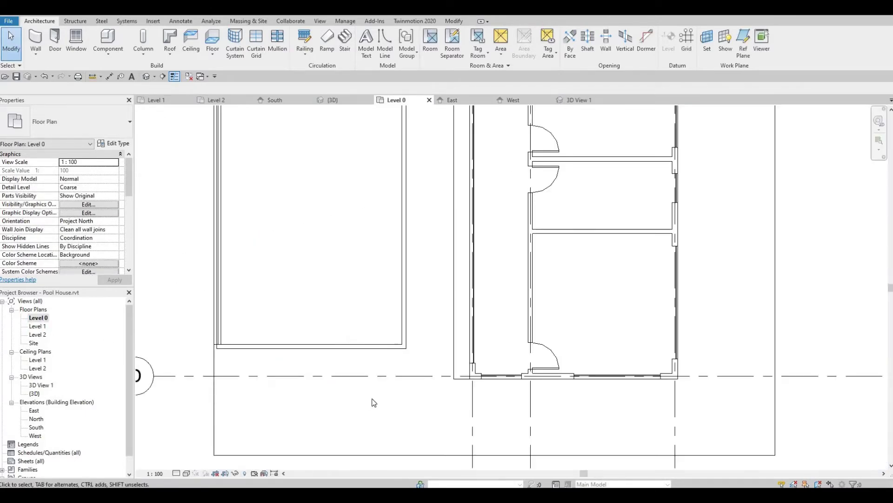
- Rotate the small DN stair 180° against the right-hand wall and reselect it
scroll(393, 363, down, 2)
scroll(414, 193, up, 3)
scroll(414, 192, up, 2)
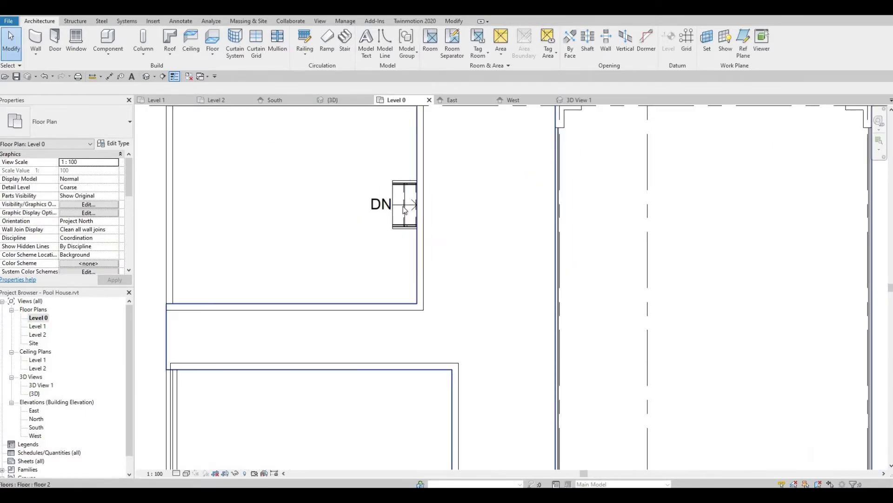
key(Escape)
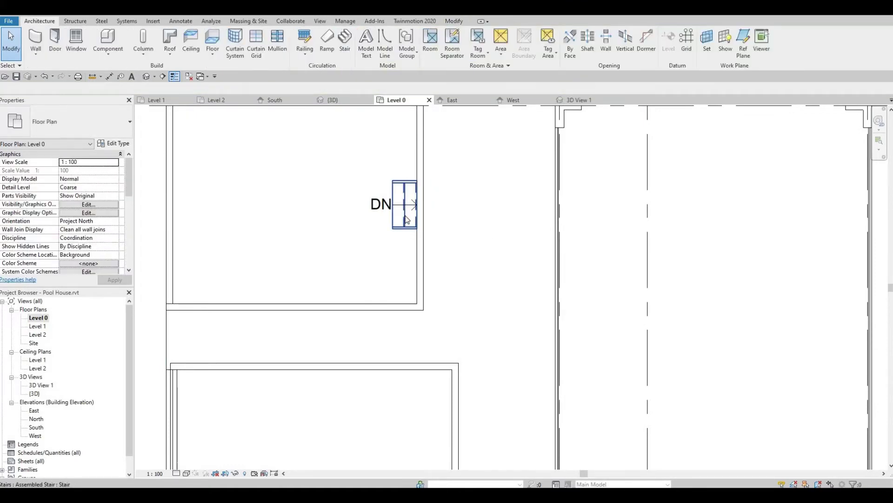
click(405, 215)
click(203, 52)
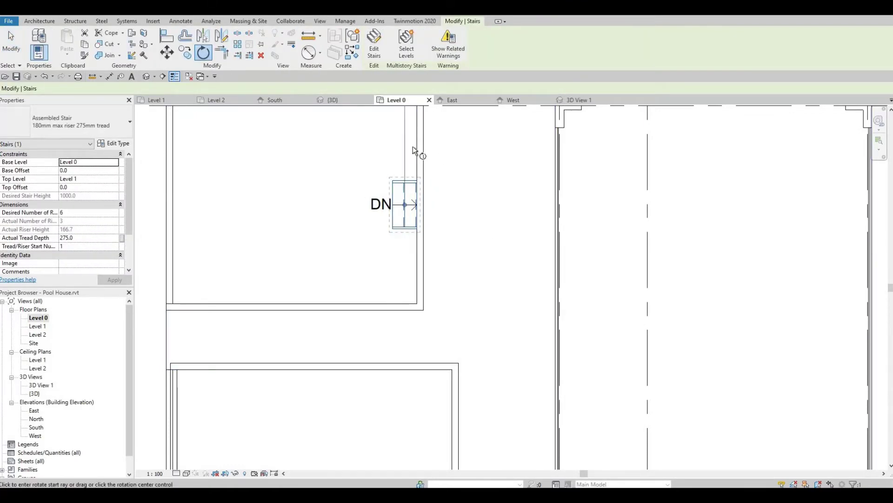
click(404, 144)
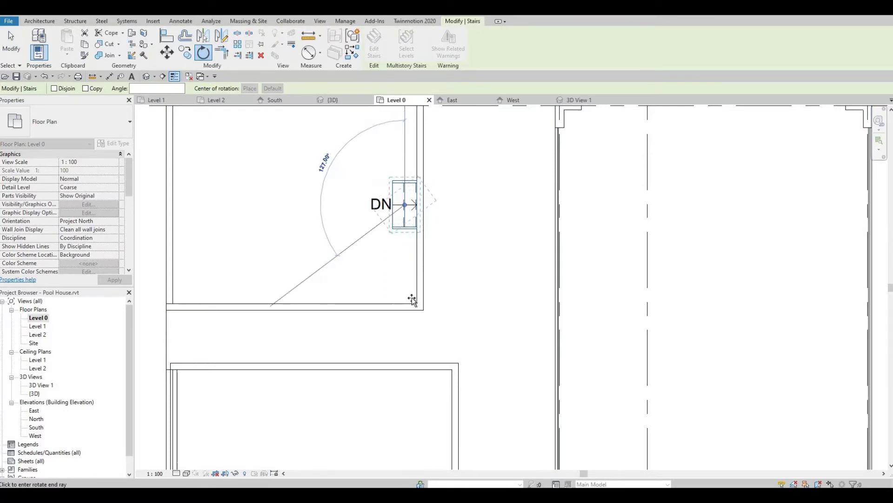
click(404, 328)
key(Escape)
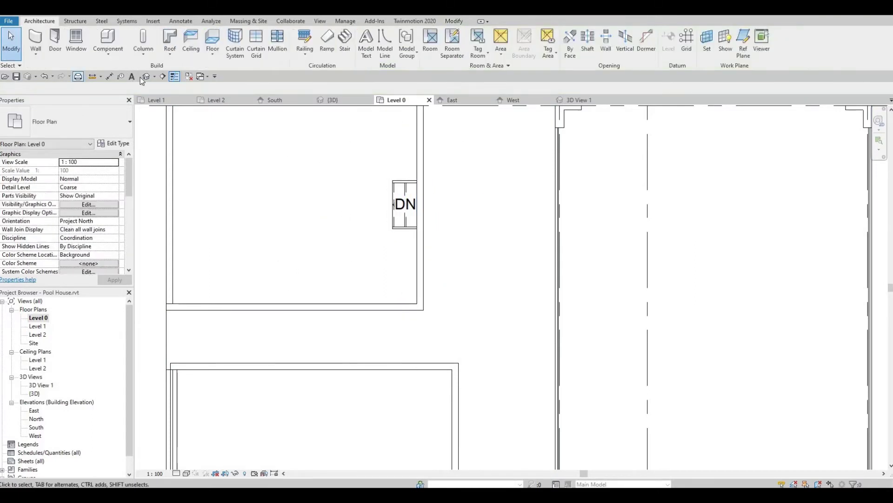
click(400, 207)
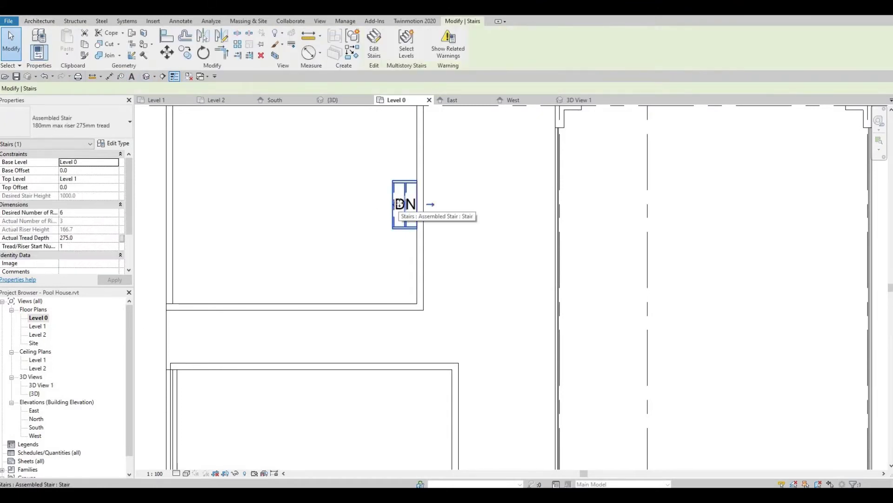
- Lengthen the pool stair's run by dragging its ends, to 4309.5 long
click(374, 50)
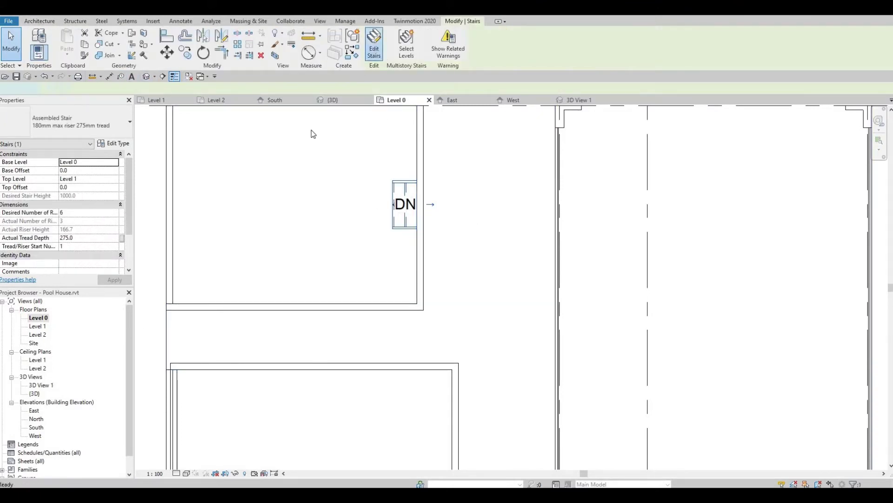
click(402, 191)
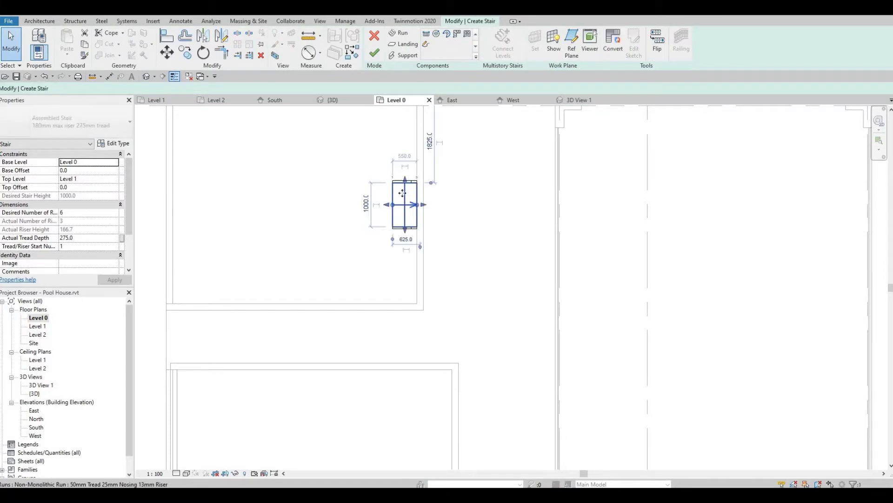
drag(407, 183, 408, 153)
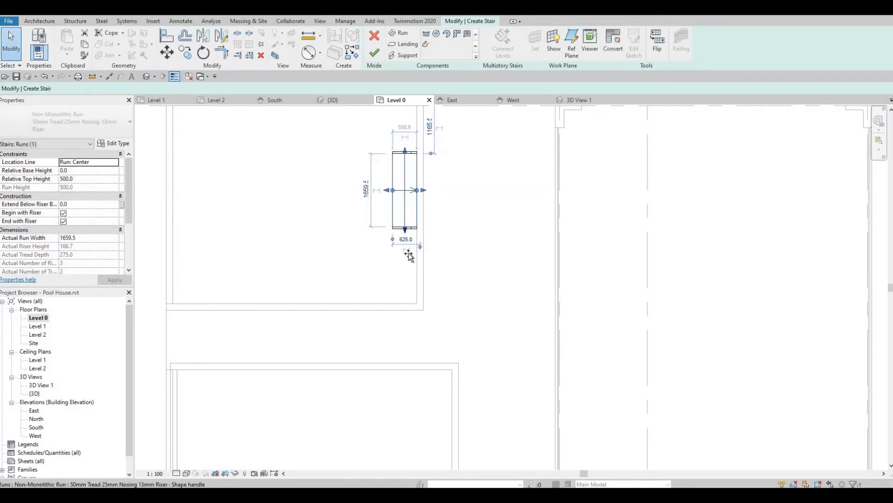
drag(406, 229, 413, 305)
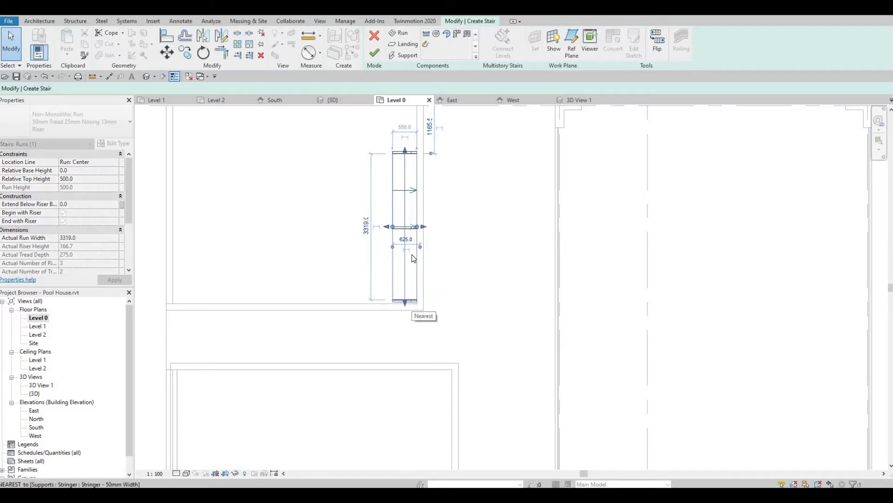
middle_drag(412, 194, 417, 228)
drag(415, 213, 416, 175)
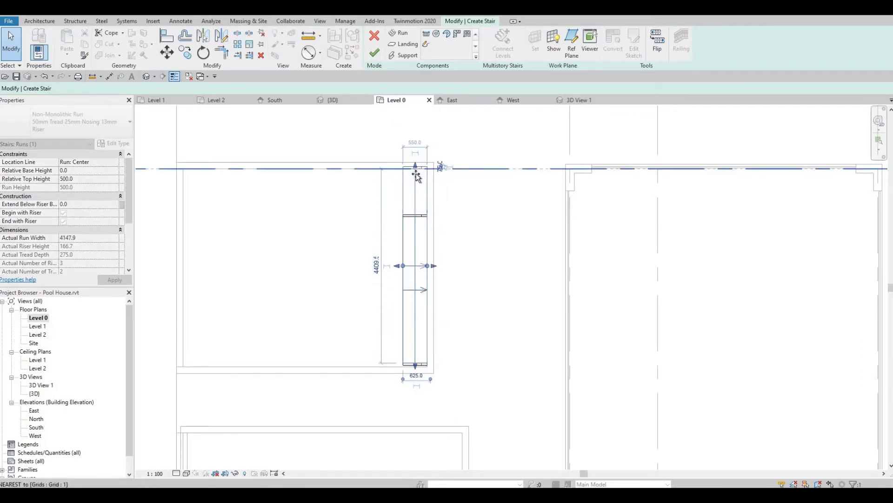
drag(416, 175, 416, 166)
scroll(416, 166, up, 4)
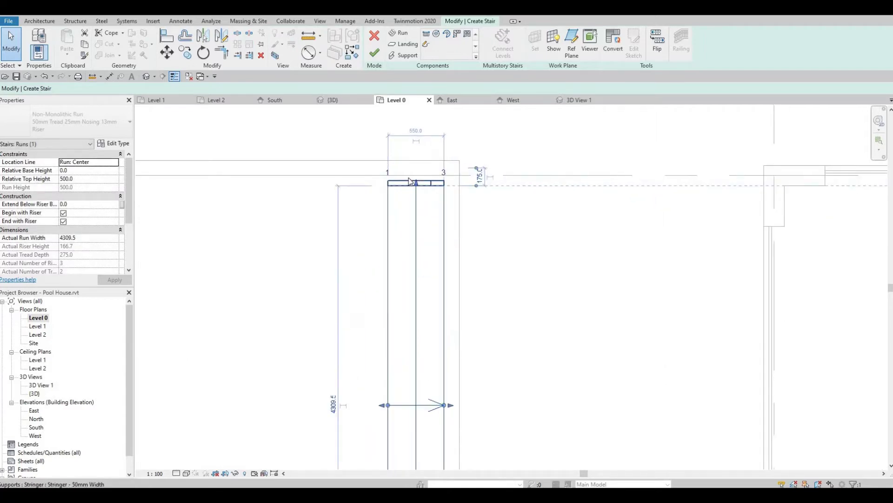
- Align the run's lower end to the wall line and finish the stair
key(a)
key(l)
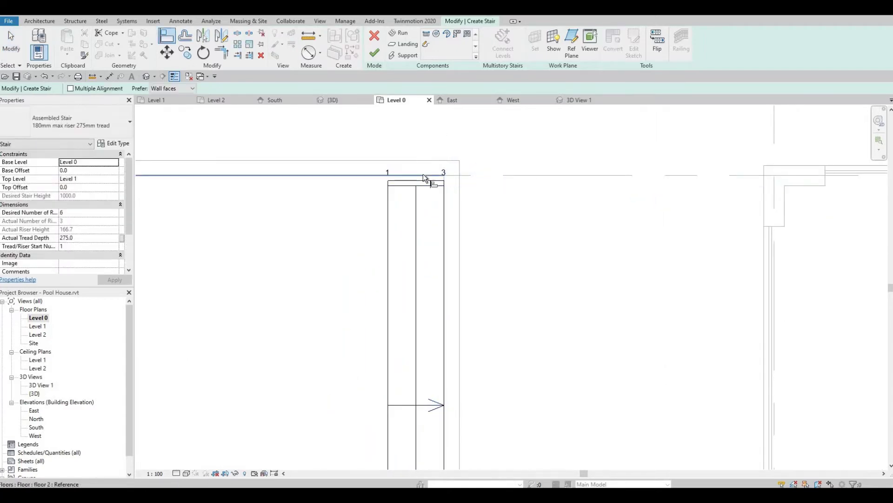
click(423, 175)
scroll(391, 335, down, 3)
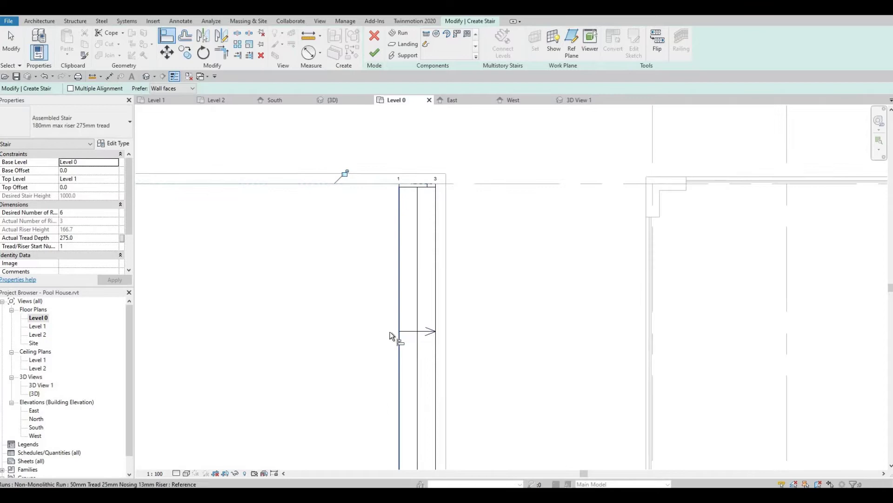
scroll(408, 314, up, 2)
click(410, 309)
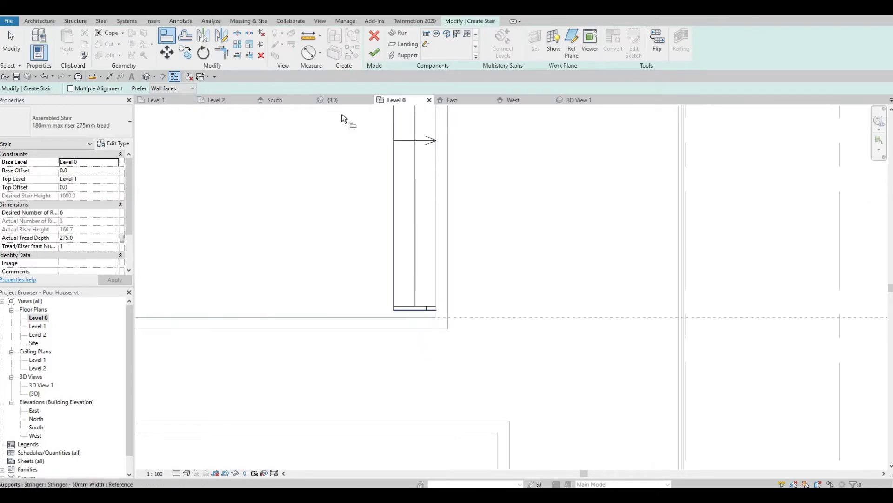
click(376, 54)
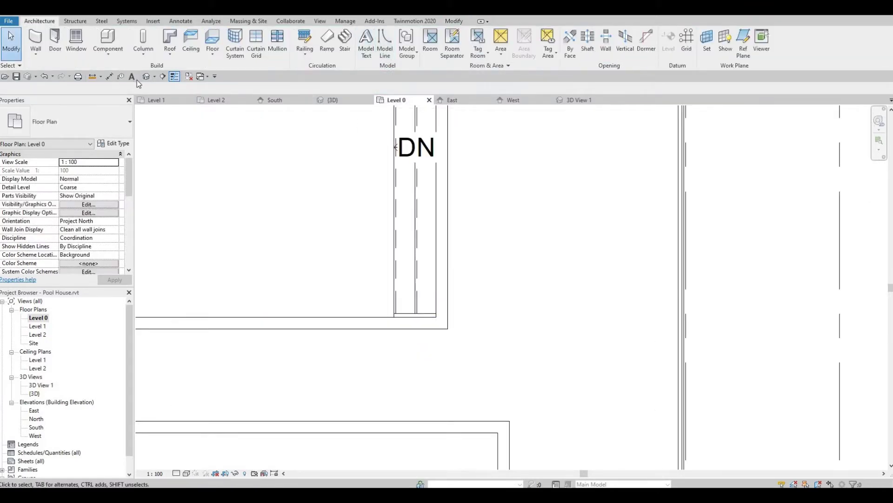
click(417, 205)
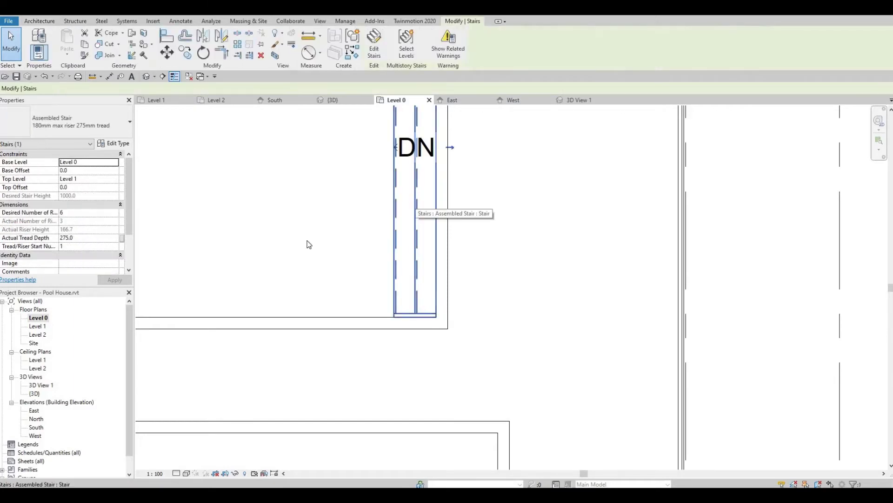
click(116, 143)
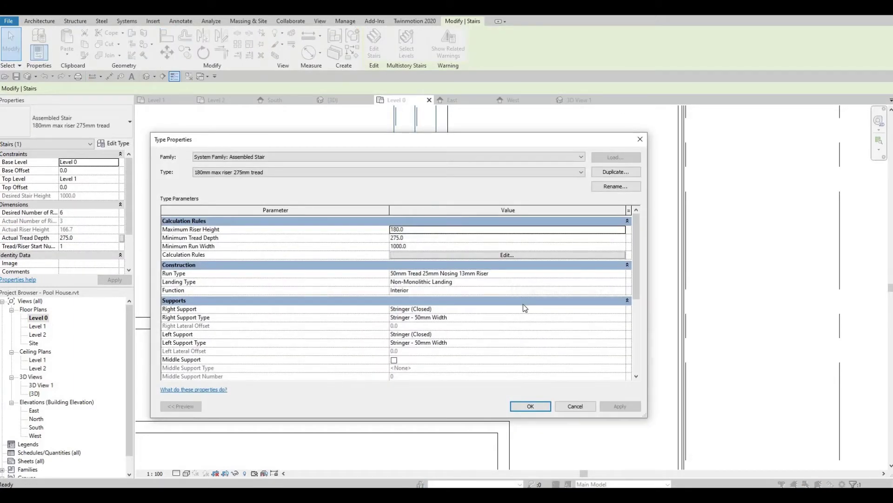
click(640, 140)
click(374, 42)
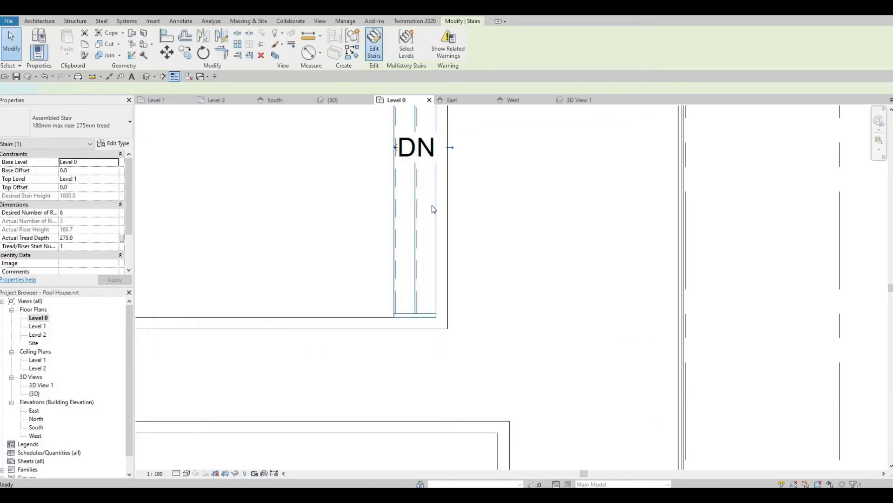
click(416, 201)
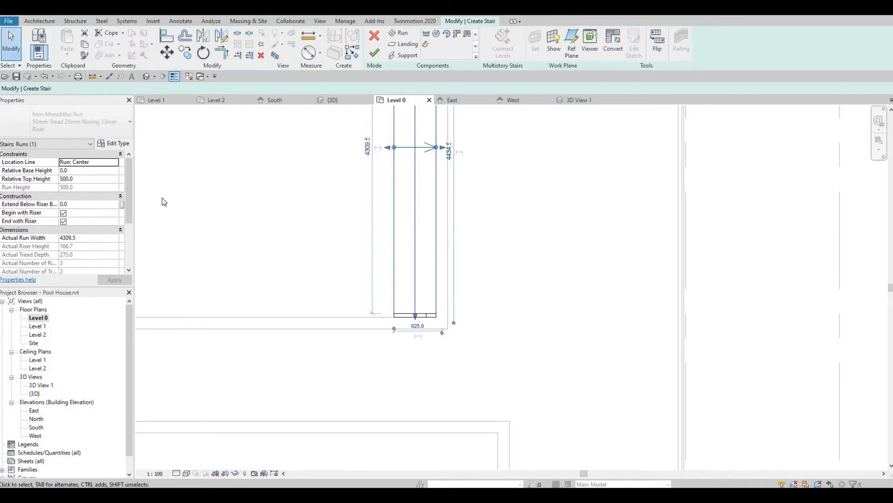
scroll(103, 202, down, 2)
scroll(103, 223, down, 2)
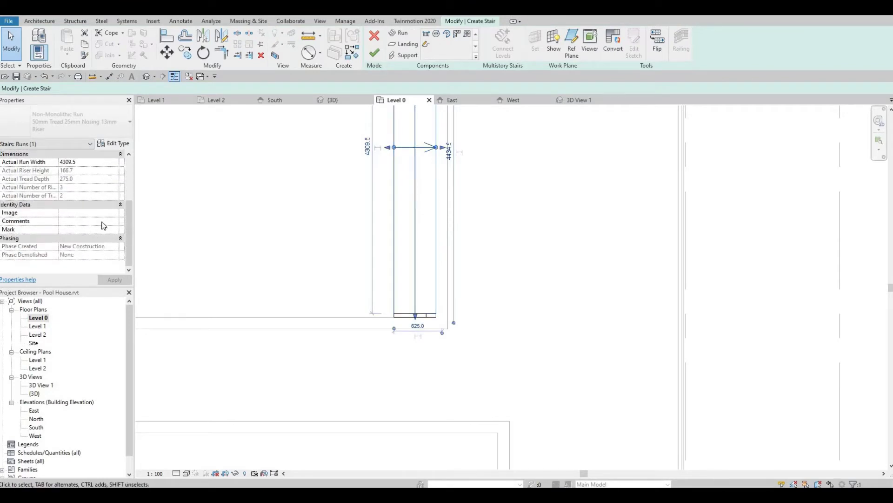
scroll(156, 223, up, 1)
scroll(314, 222, down, 1)
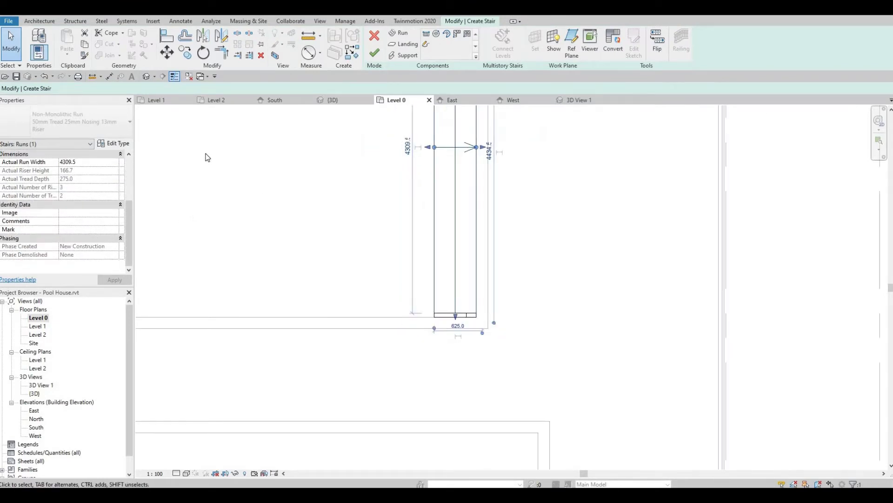
click(375, 60)
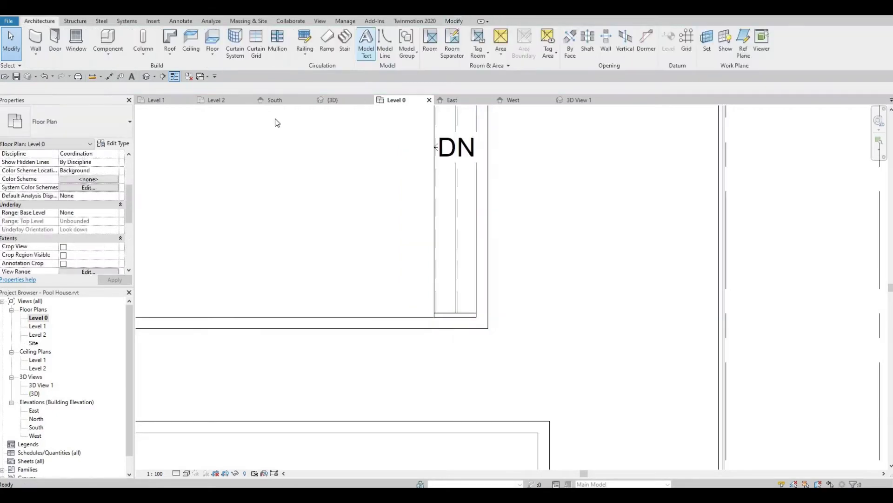
click(146, 76)
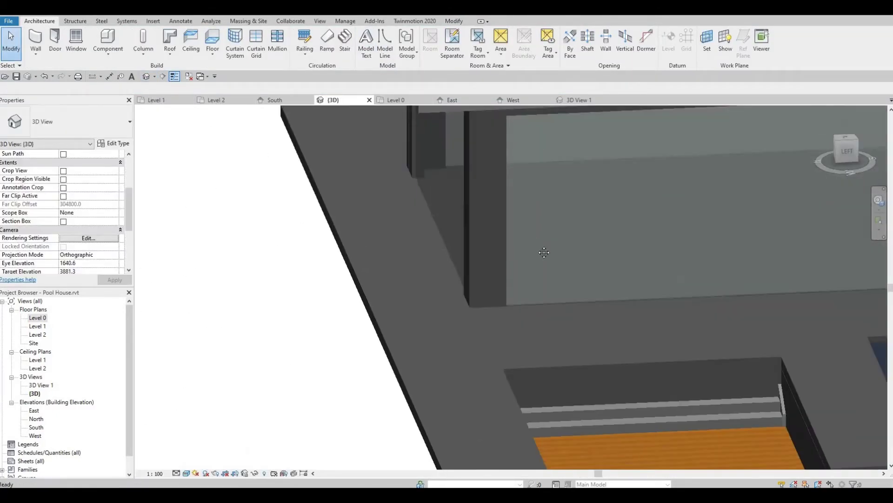
shift+middle_drag(577, 328, 650, 323)
scroll(650, 317, up, 1)
click(651, 313)
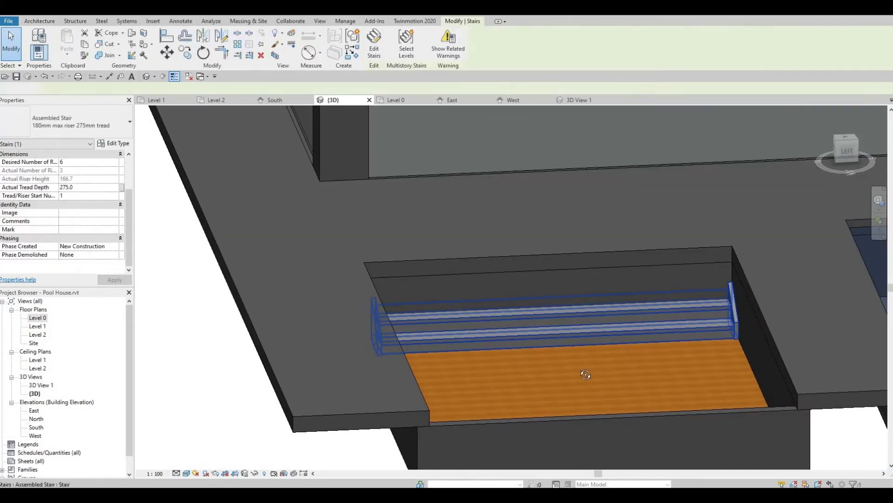
key(Escape)
mouse_move(585, 373)
shift+middle_down()
mouse_move(393, 206)
mouse_move(478, 291)
shift+middle_up()
scroll(478, 290, down, 3)
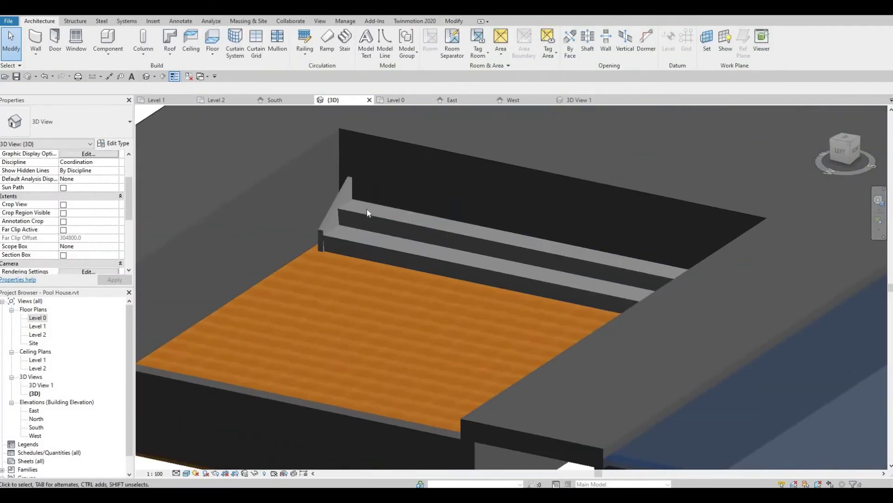
click(348, 185)
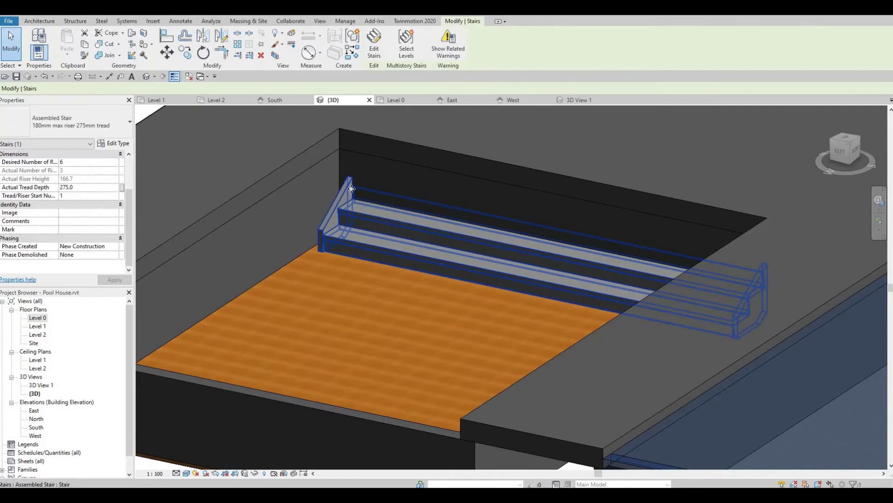
shift+middle_drag(482, 253, 488, 238)
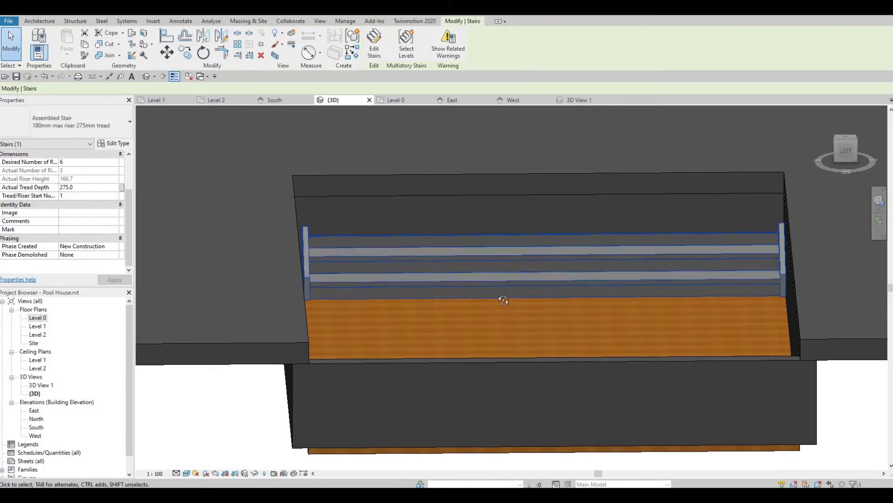
mouse_move(502, 300)
shift+middle_down()
mouse_move(330, 327)
mouse_move(339, 343)
mouse_move(411, 315)
mouse_move(460, 281)
shift+middle_up()
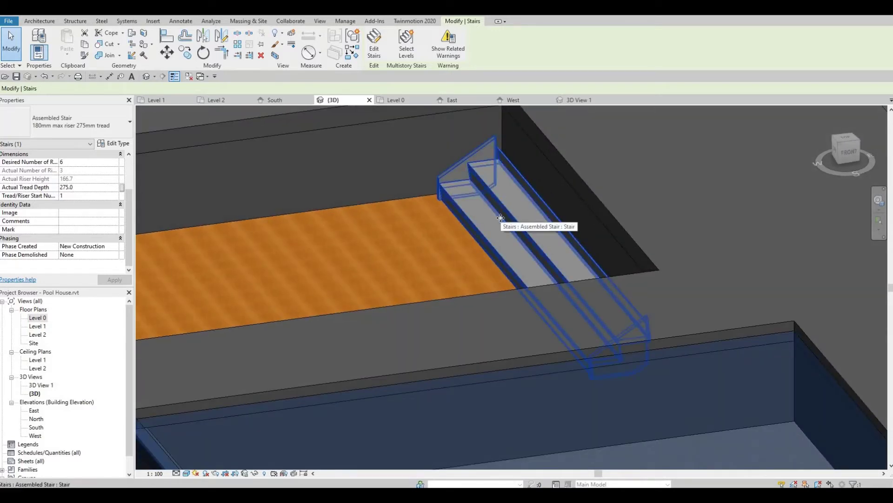
key(Escape)
- Open the Level 0 floor plan and zoom out to the grid 1 enclosure
double_click(38, 318)
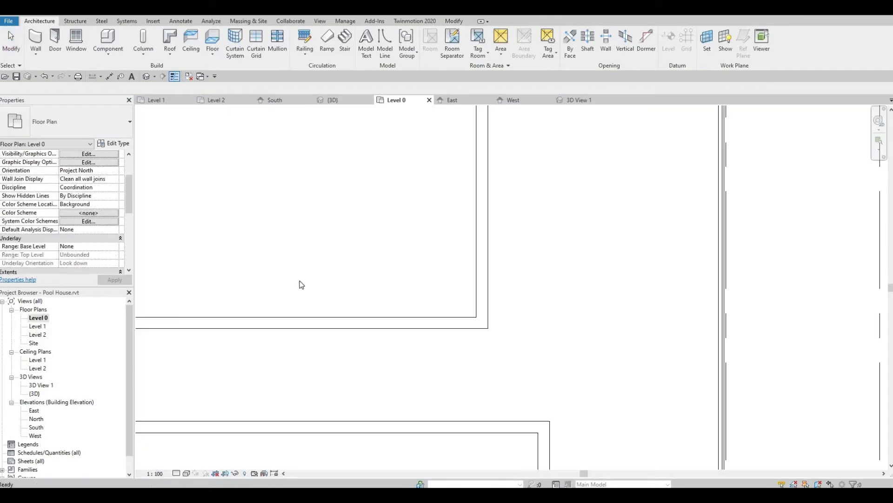
scroll(456, 274, down, 2)
scroll(520, 295, down, 1)
scroll(498, 300, down, 1)
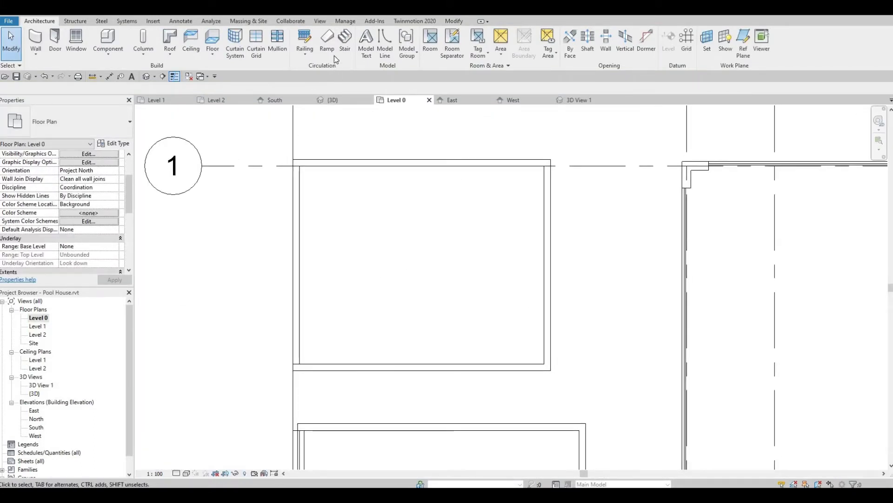
- Place a six-riser, 1000-wide DN stair run inside the square enclosure by grid 1
click(344, 38)
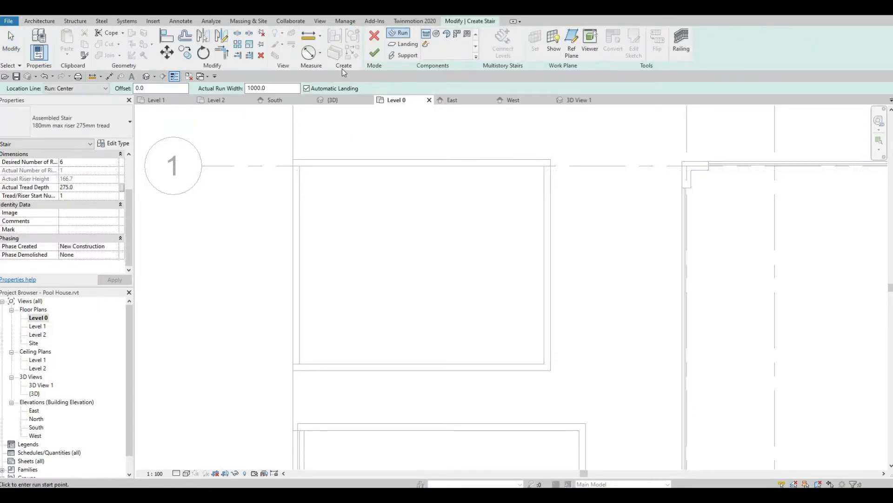
click(505, 258)
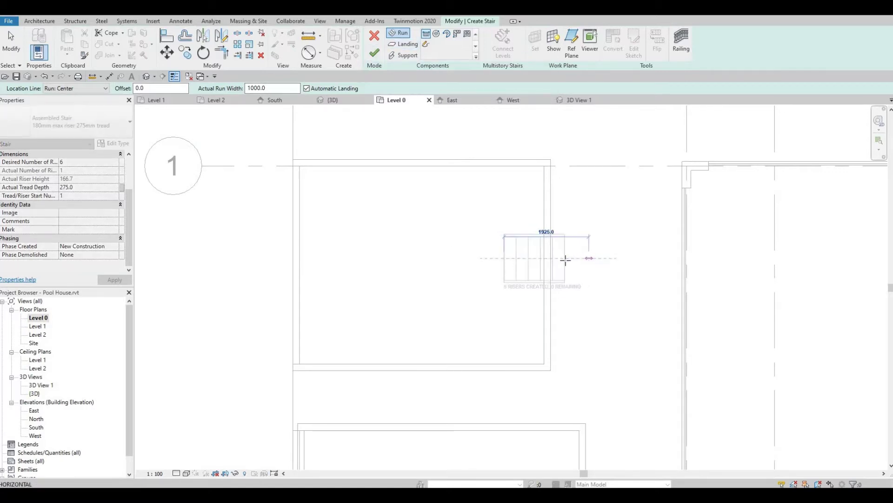
click(477, 263)
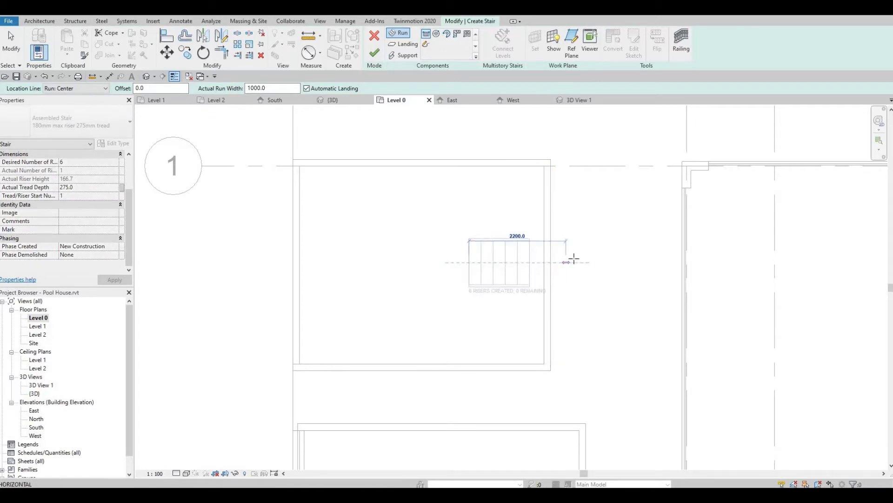
click(574, 258)
key(Escape)
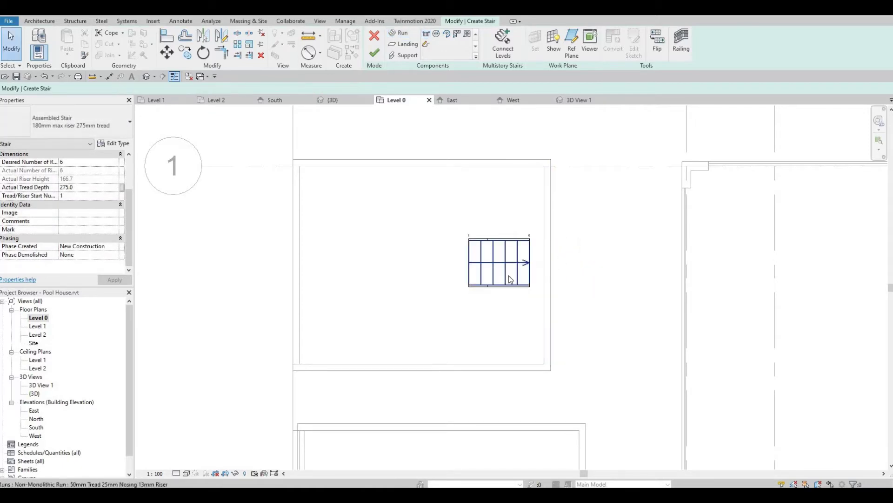
key(Escape)
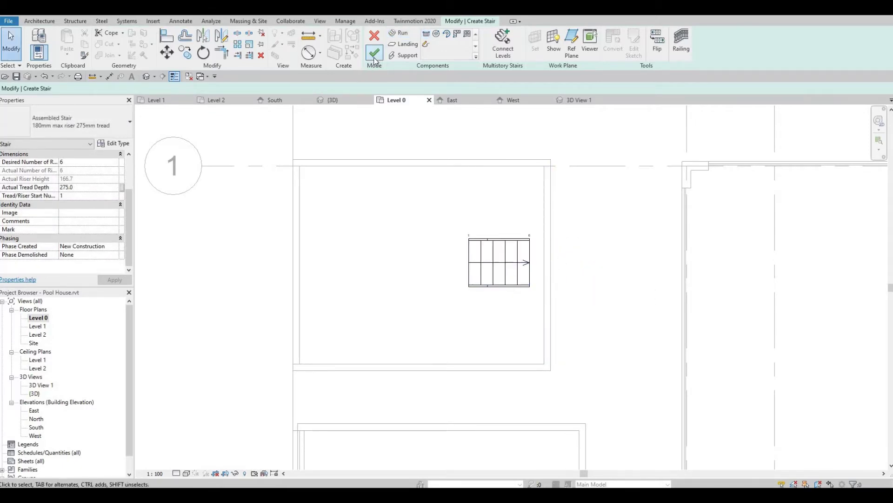
click(375, 54)
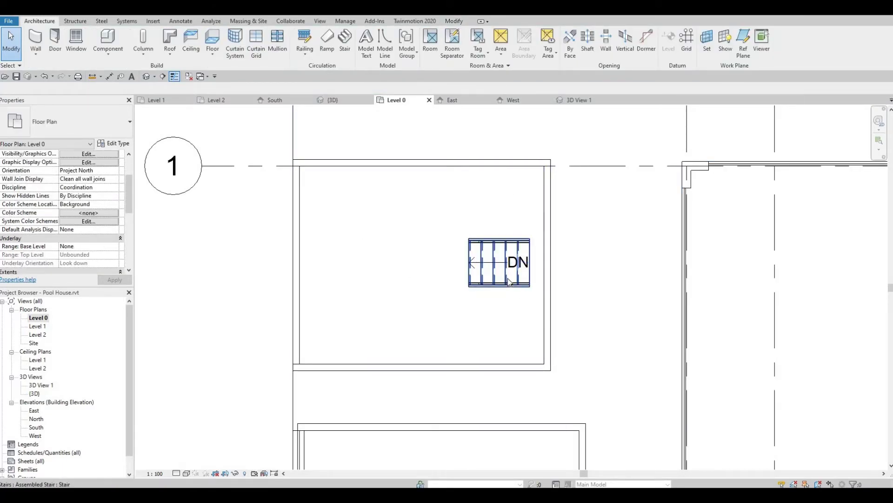
click(485, 240)
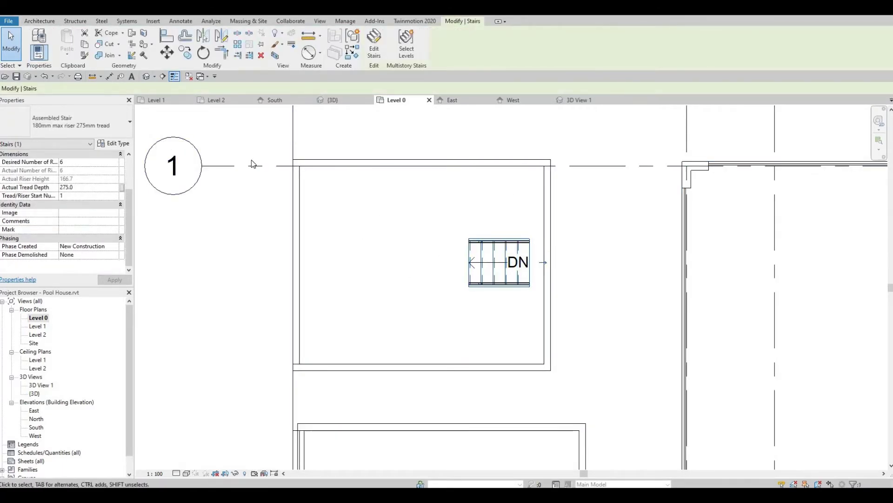
click(146, 77)
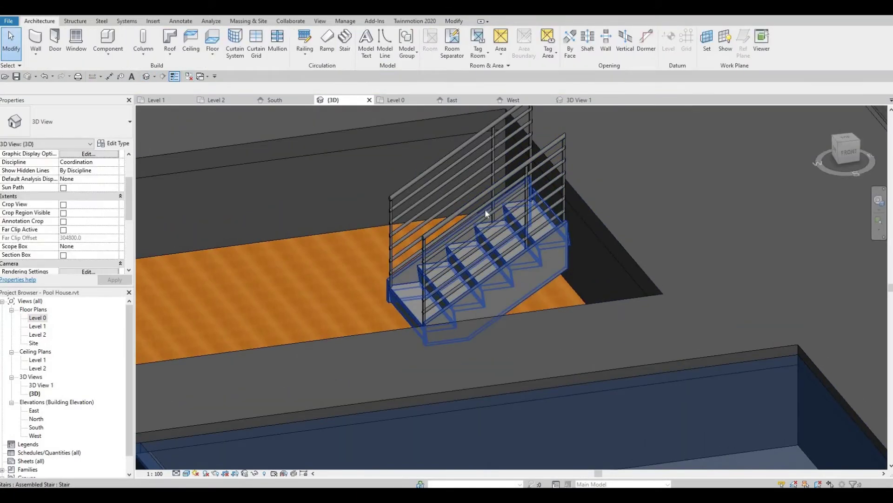
click(485, 208)
key(Delete)
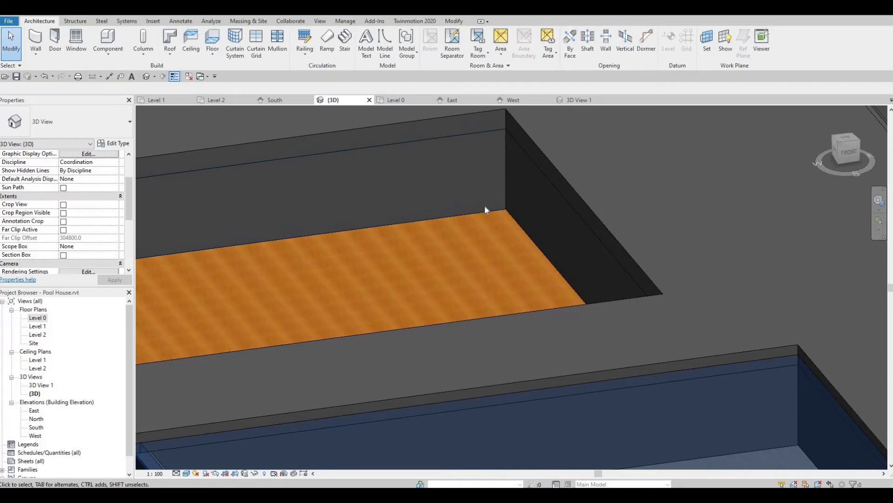
key(ctrl+z)
click(485, 198)
key(Escape)
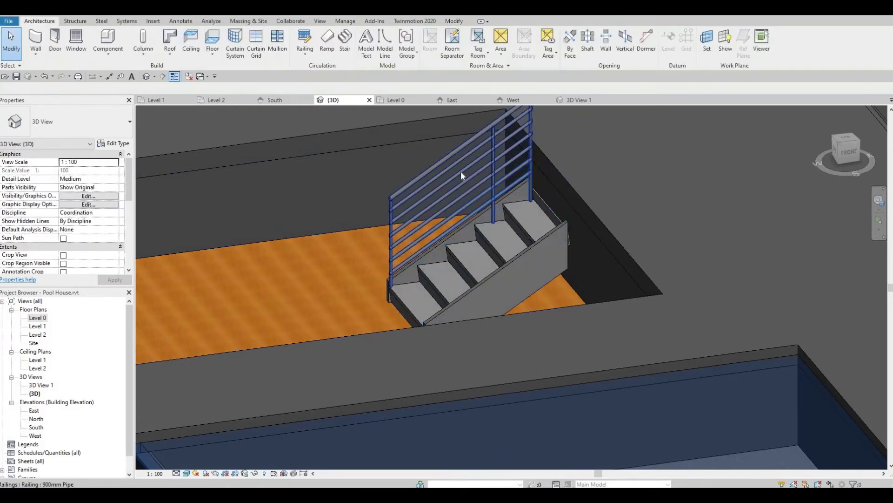
click(461, 172)
key(Delete)
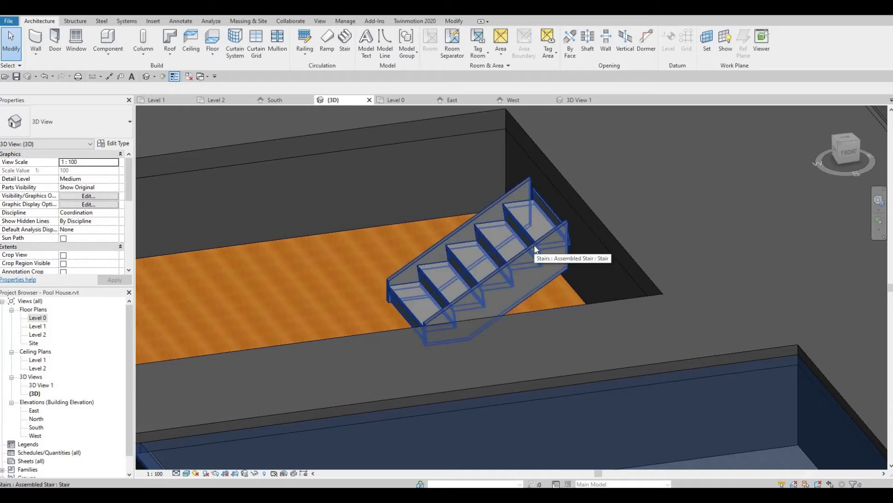
key(Tab)
key(Tab)
key(Tab)
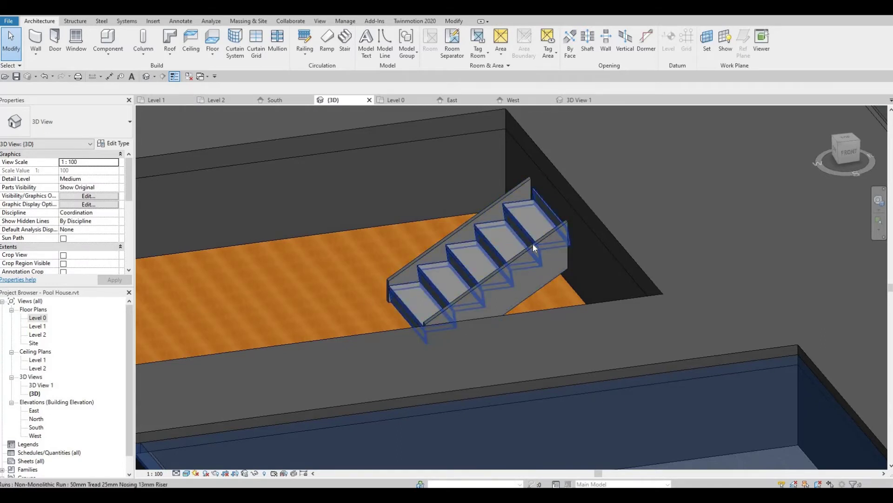
click(532, 244)
key(Escape)
key(Tab)
click(540, 242)
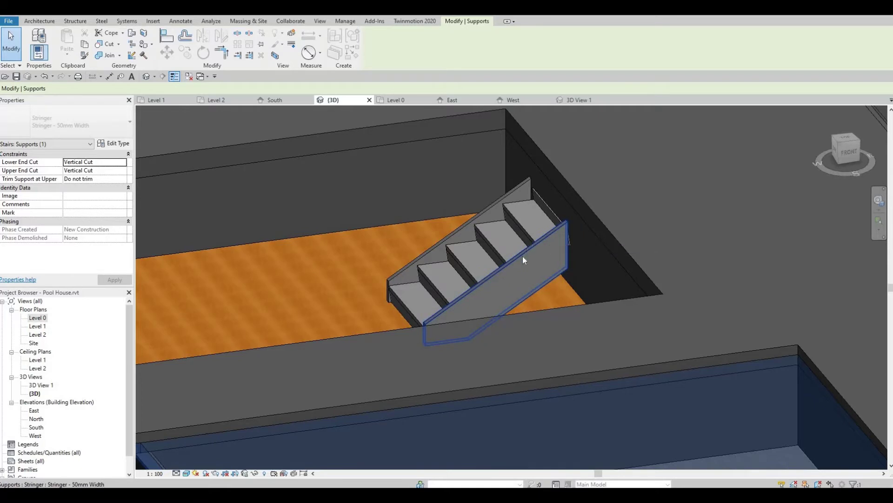
shift+middle_drag(523, 256, 528, 251)
key(Escape)
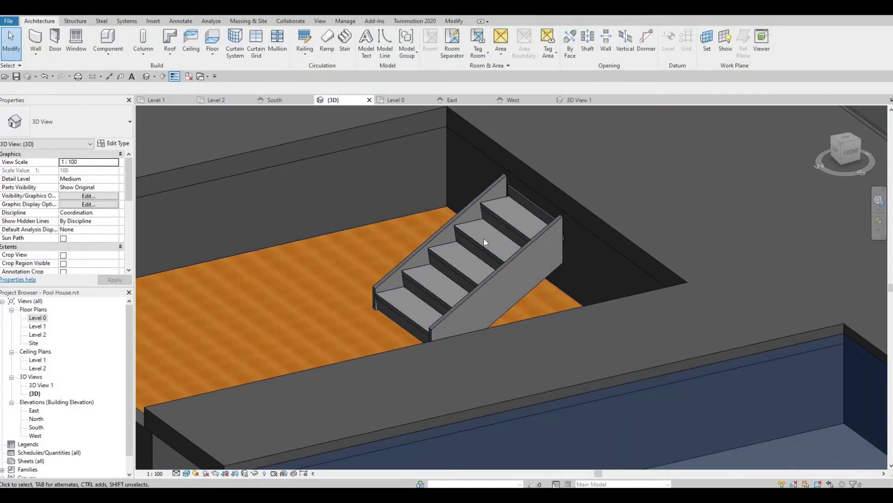
click(465, 215)
key(Delete)
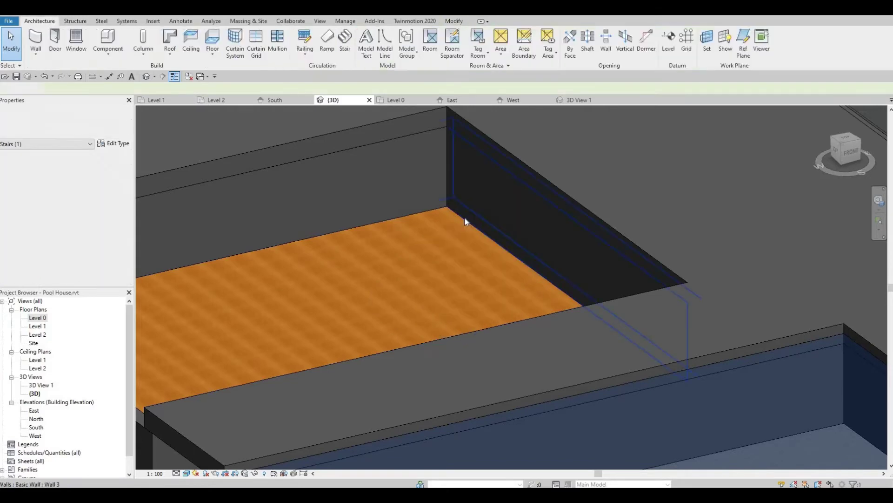
key(ctrl+z)
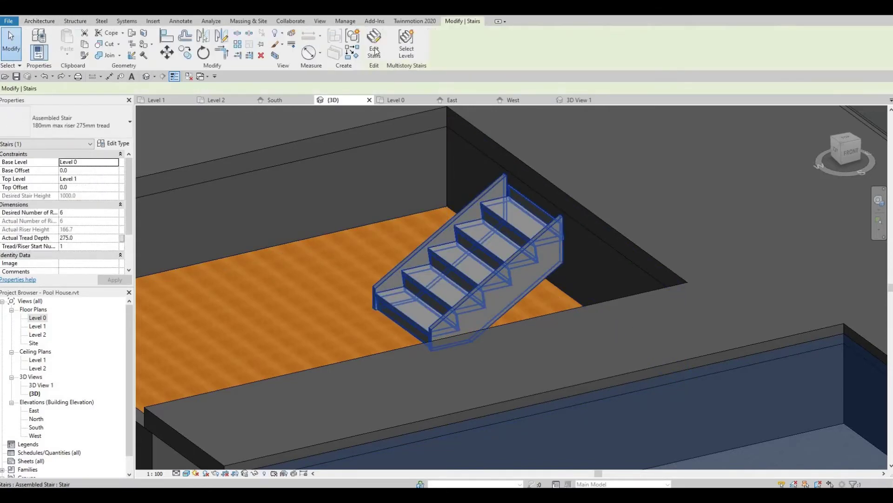
- Delete both the left and right stringers from the stair
click(375, 52)
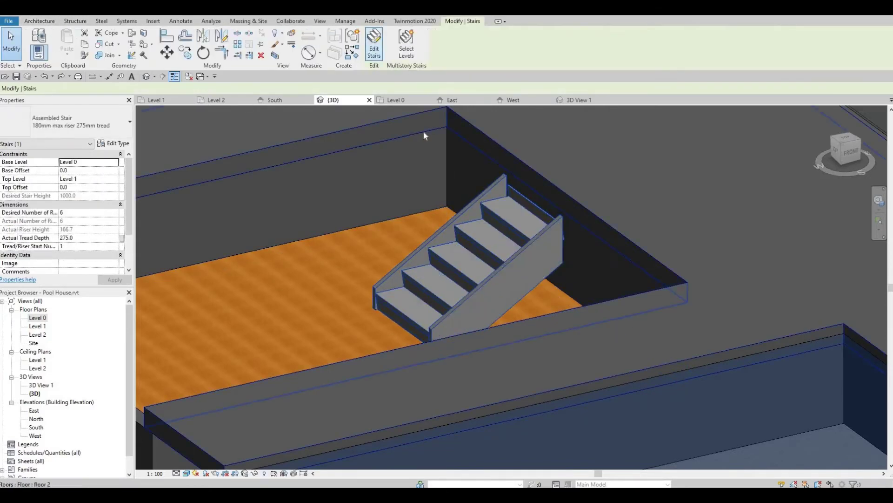
click(512, 263)
key(Delete)
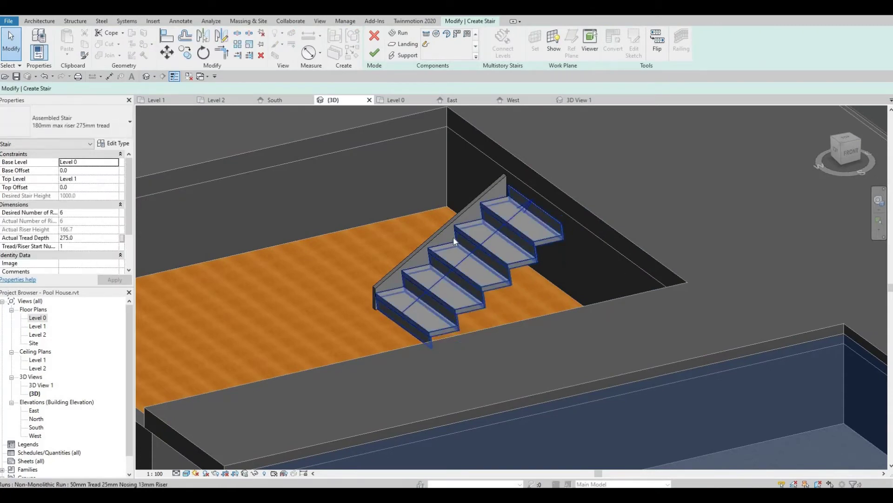
click(448, 221)
key(Delete)
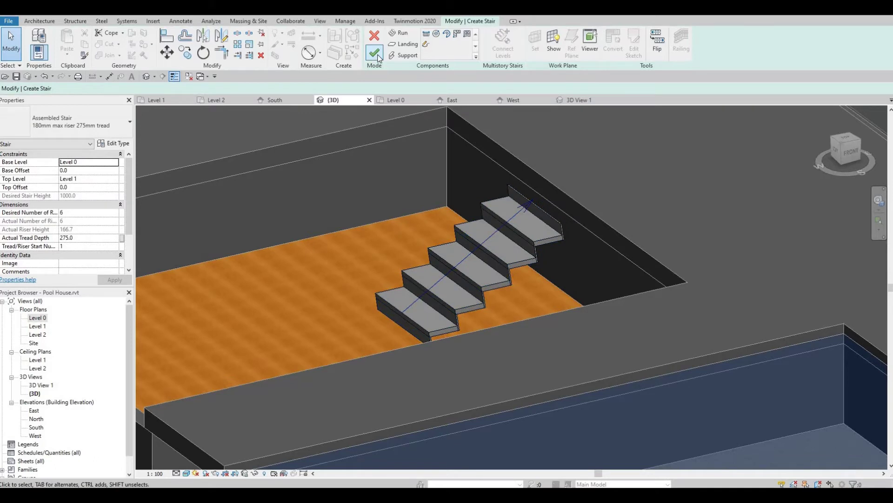
- On Level 0, align the stair's top edge to the top grid line
double_click(37, 318)
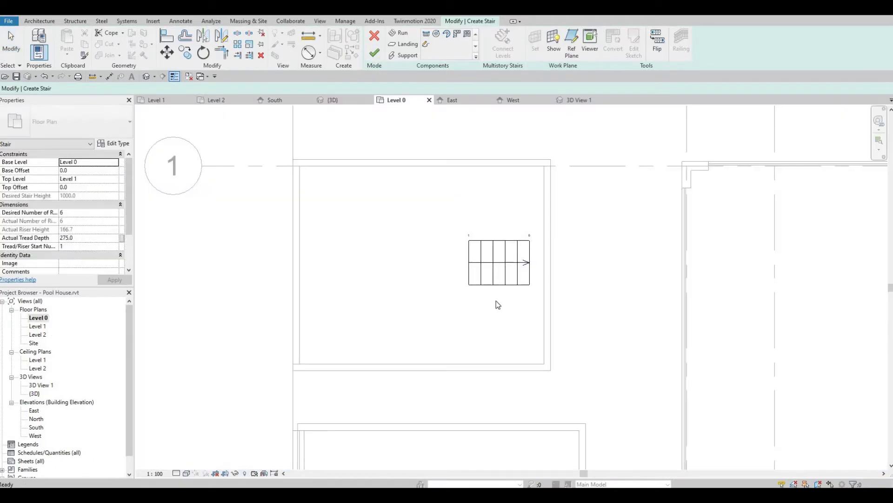
key(a)
key(l)
click(505, 166)
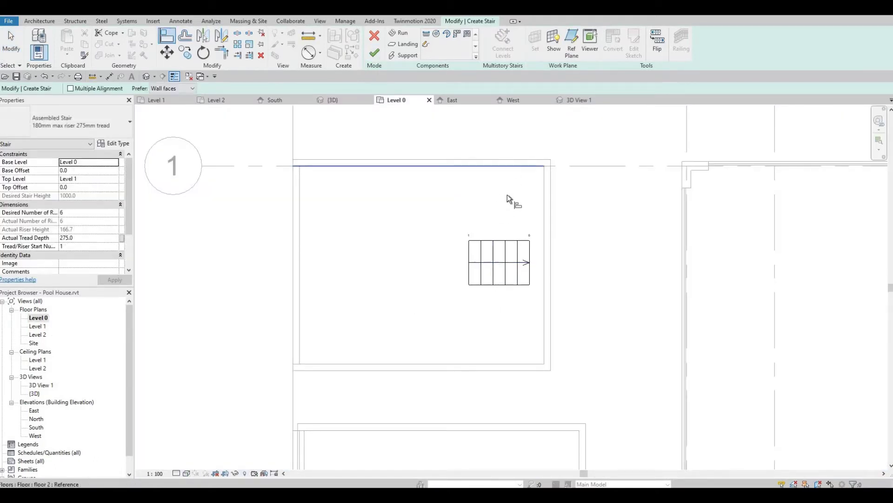
click(503, 240)
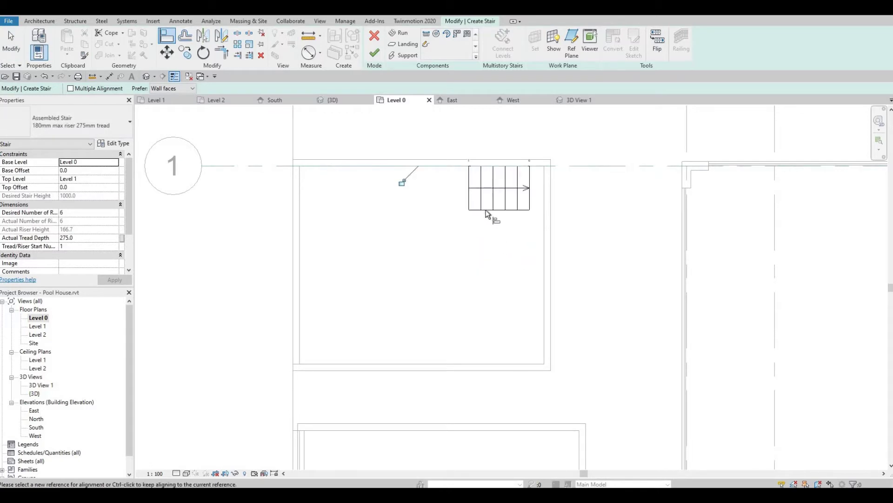
key(Escape)
key(Escape)
- Stretch the run to 4500 wide against the pit wall and finish the stair
click(494, 210)
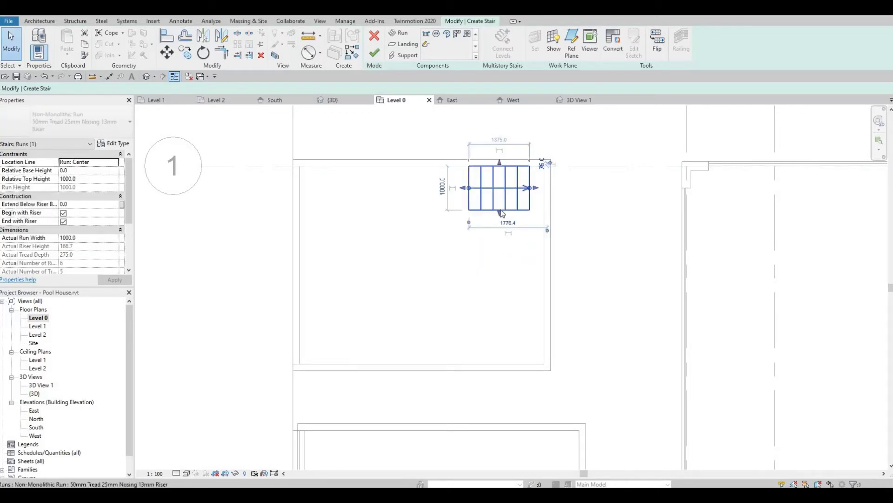
drag(499, 244, 502, 361)
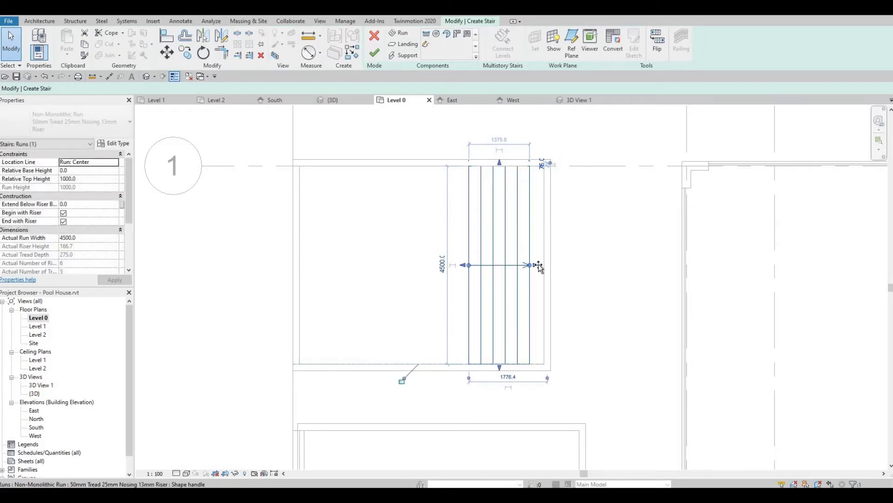
drag(530, 265, 542, 266)
key(Escape)
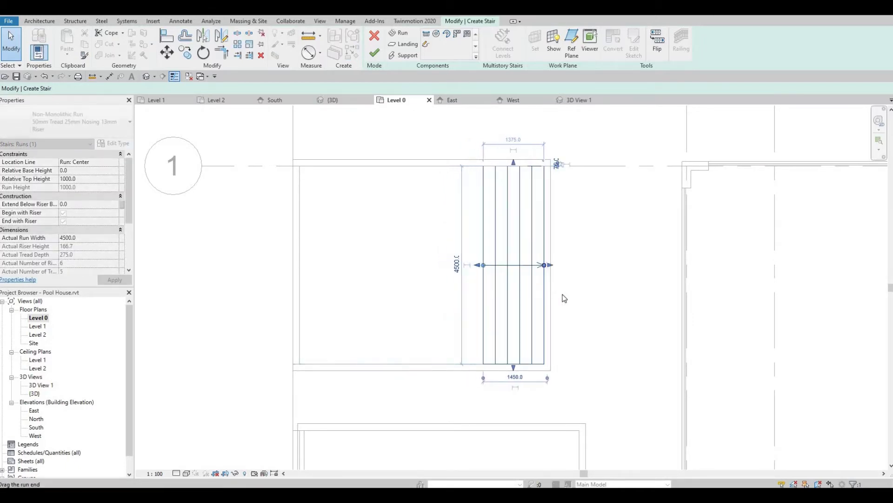
click(377, 54)
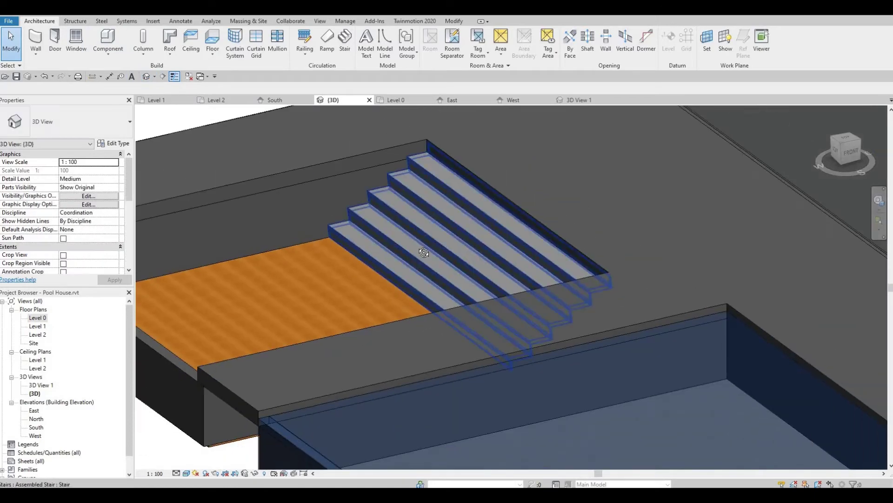
- Orbit to the wide stair, select it, and open its type properties
scroll(510, 263, up, 2)
mouse_move(510, 264)
shift+middle_down()
mouse_move(558, 274)
mouse_move(700, 259)
mouse_move(679, 278)
mouse_move(686, 251)
mouse_move(551, 307)
mouse_move(554, 283)
shift+middle_up()
click(554, 283)
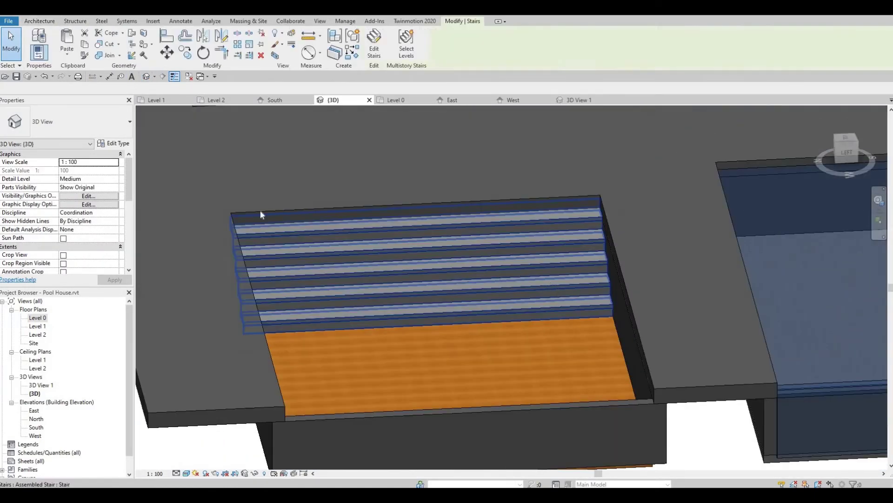
click(122, 147)
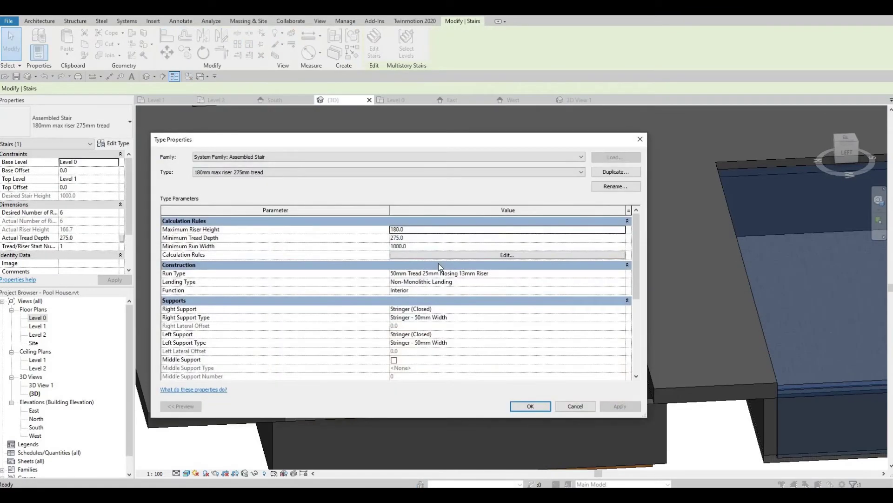
scroll(479, 301, down, 1)
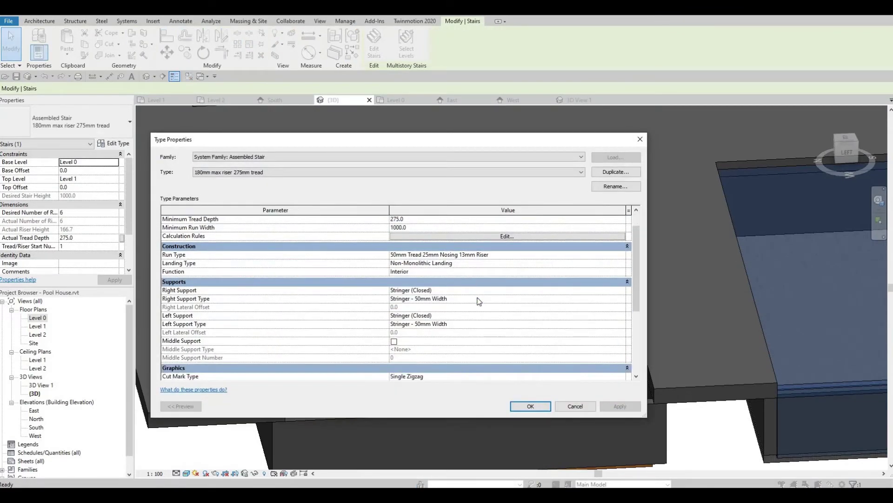
scroll(496, 325, down, 2)
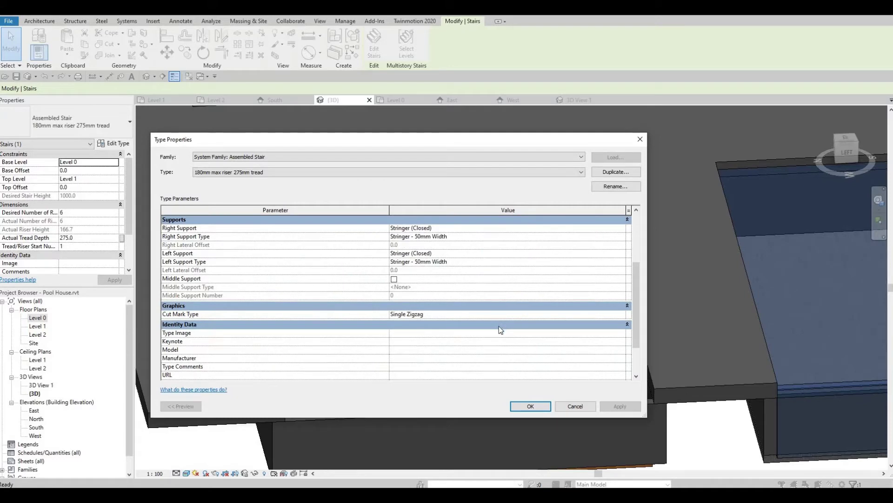
scroll(501, 319, down, 3)
scroll(500, 330, up, 3)
scroll(501, 330, up, 3)
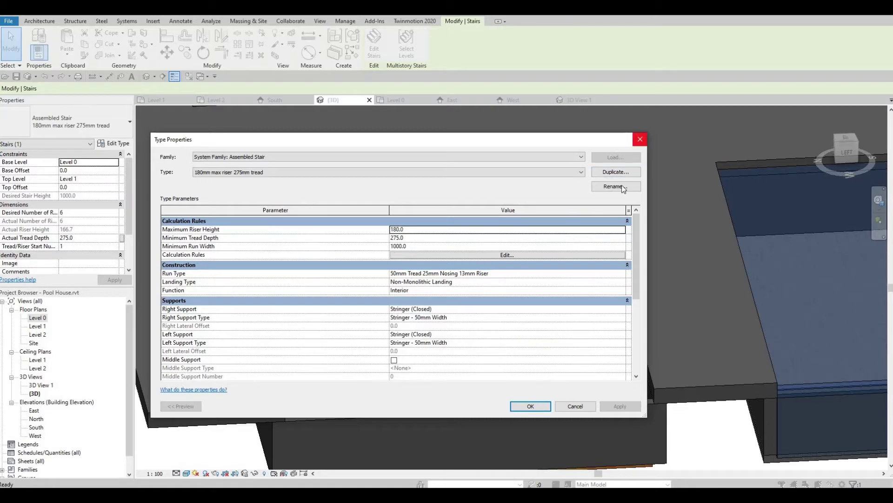
- Enable the stair type's Calculation Rules, apply the settings, and view the stair up close
click(536, 255)
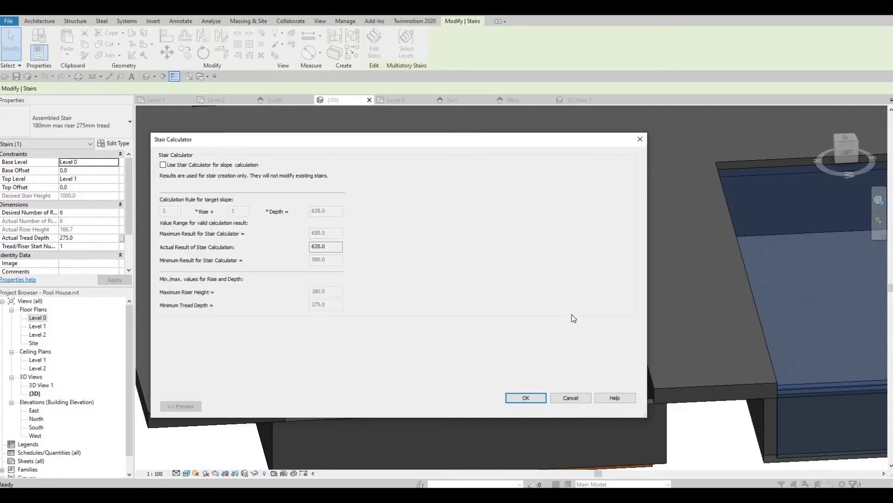
key(Return)
scroll(514, 306, down, 1)
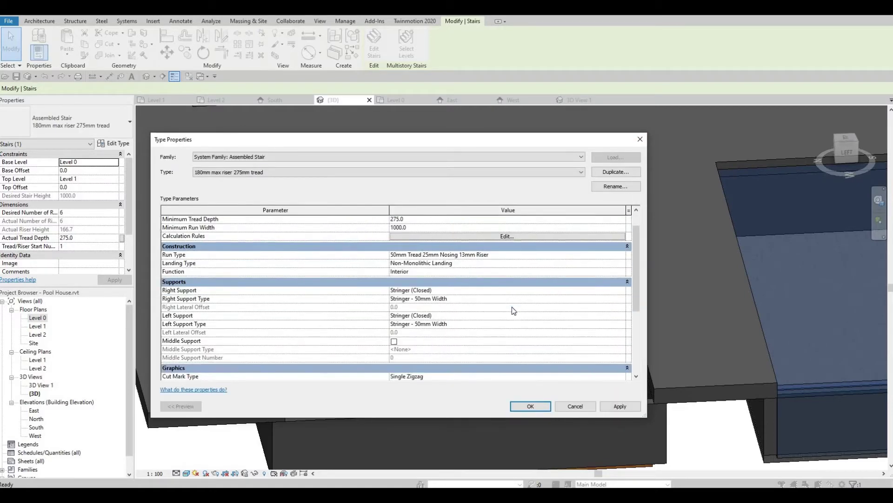
scroll(511, 307, down, 1)
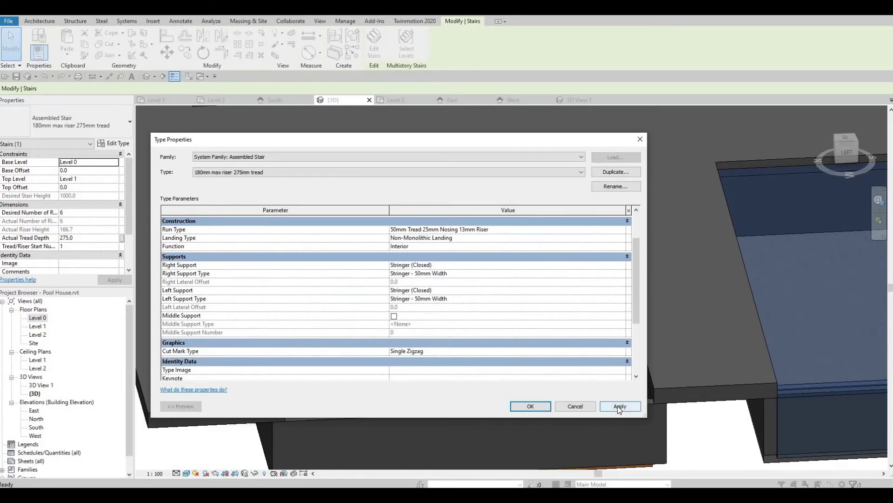
click(531, 406)
mouse_move(525, 382)
shift+middle_down()
mouse_move(421, 355)
mouse_move(259, 343)
mouse_move(299, 295)
mouse_move(440, 321)
mouse_move(522, 351)
mouse_move(576, 349)
shift+middle_up()
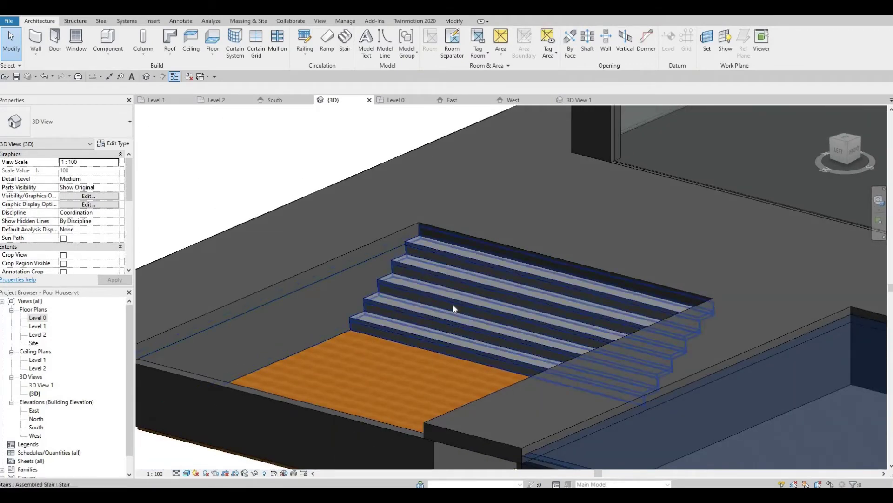
scroll(328, 310, down, 3)
scroll(328, 310, down, 3)
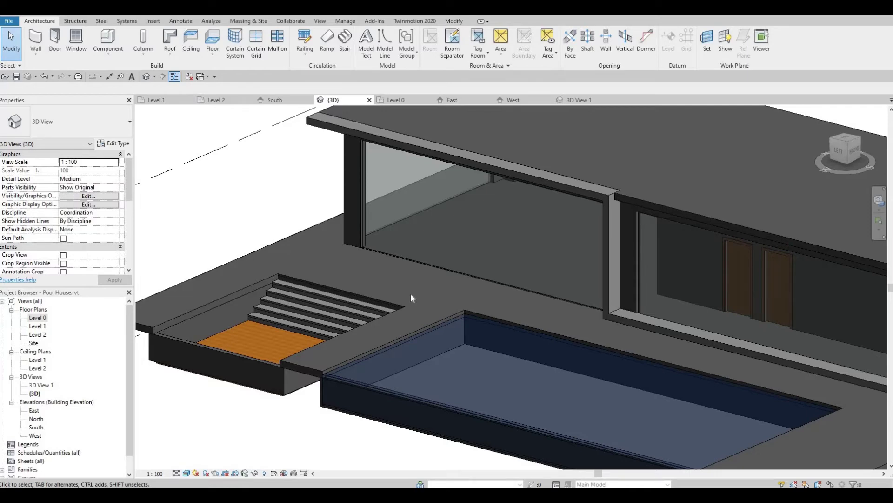
shift+middle_drag(479, 325, 487, 317)
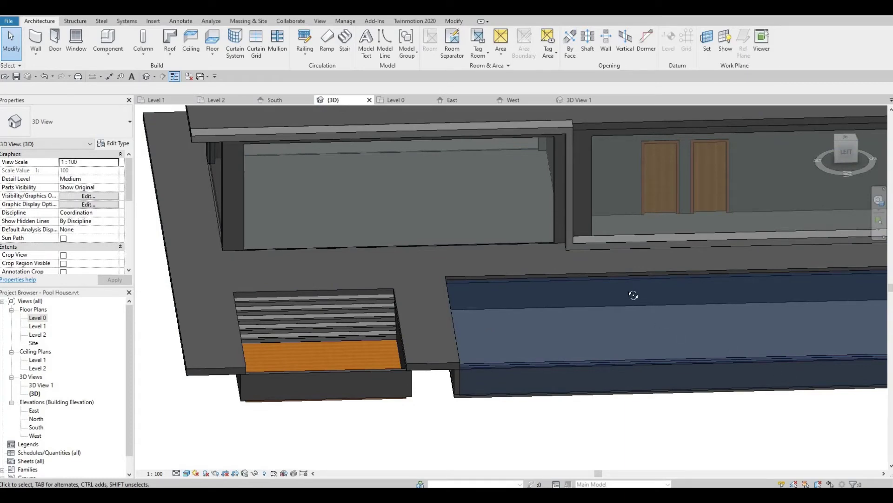
shift+middle_drag(633, 295, 605, 294)
mouse_move(425, 280)
shift+middle_down()
mouse_move(345, 347)
mouse_move(404, 333)
shift+middle_up()
scroll(357, 344, up, 2)
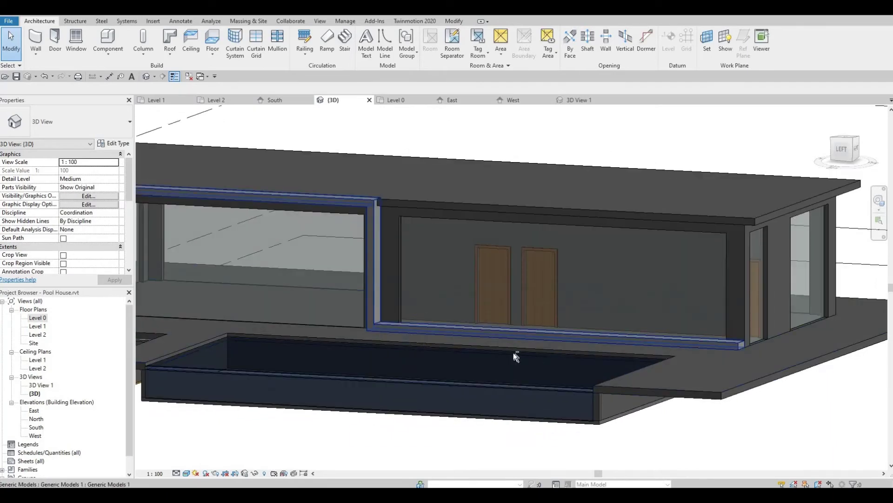
mouse_move(514, 354)
shift+middle_down()
mouse_move(630, 349)
mouse_move(591, 348)
mouse_move(522, 307)
mouse_move(531, 323)
mouse_move(512, 335)
mouse_move(599, 328)
mouse_move(609, 345)
shift+middle_up()
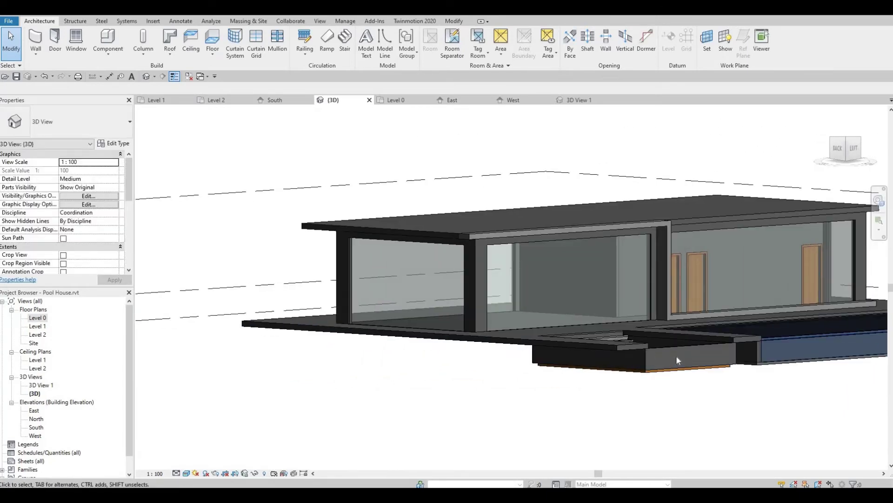
mouse_move(676, 356)
shift+middle_down()
mouse_move(550, 357)
mouse_move(479, 379)
mouse_move(483, 371)
mouse_move(384, 344)
shift+middle_up()
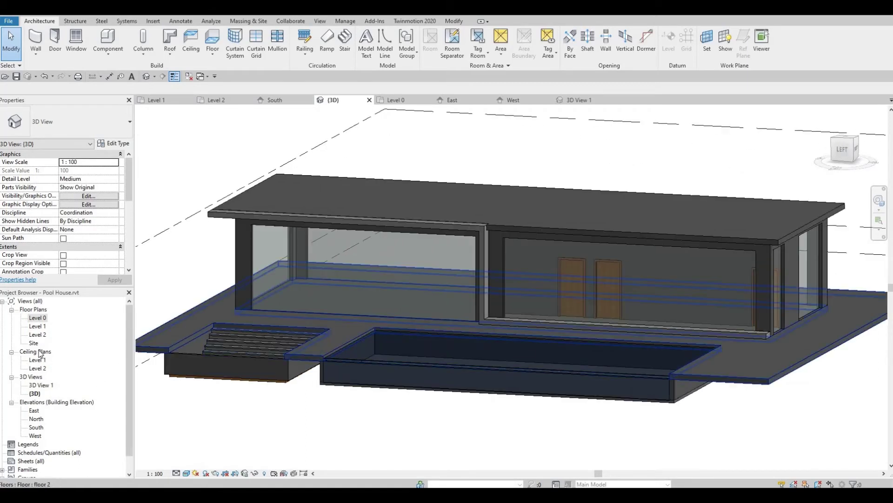
double_click(37, 318)
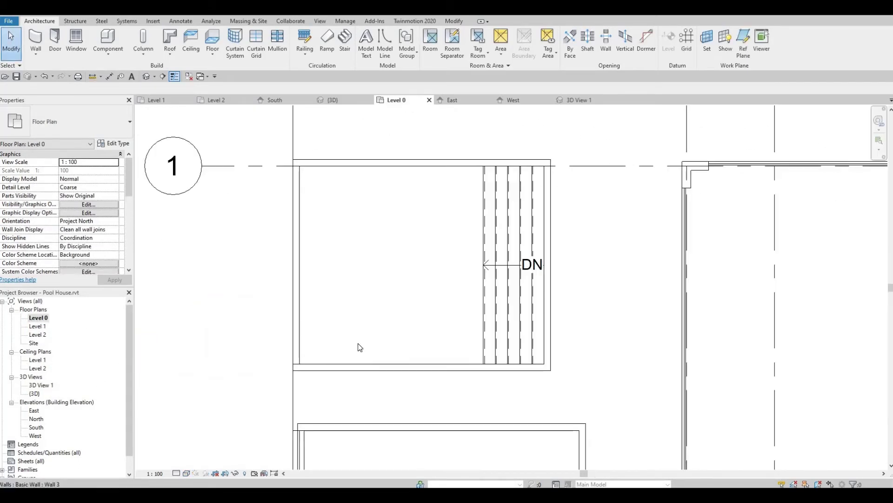
- Shorten the curtain wall on the room's right by dragging its end
scroll(359, 347, down, 2)
middle_drag(455, 299, 472, 297)
scroll(553, 303, down, 1)
scroll(563, 335, up, 4)
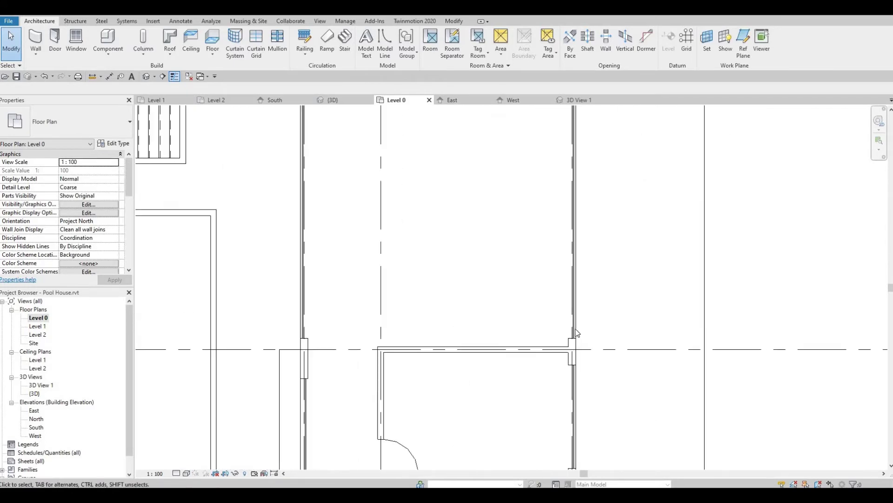
scroll(573, 353, up, 3)
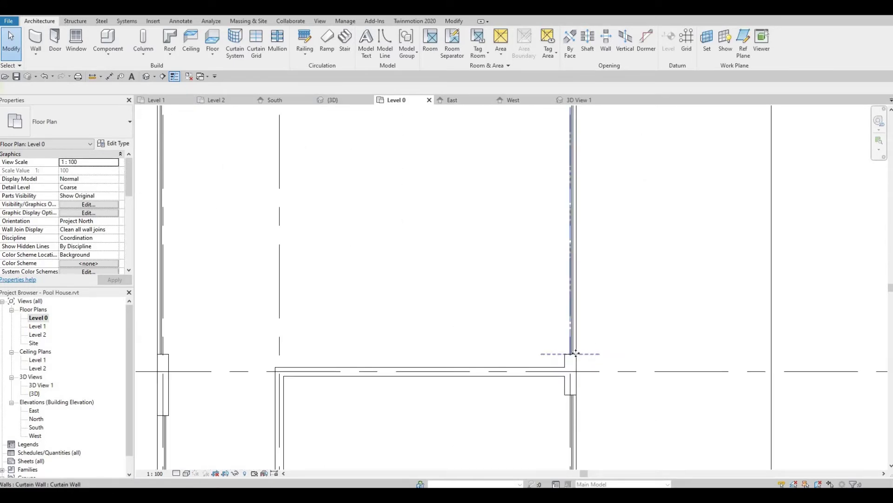
click(576, 353)
drag(572, 354, 573, 272)
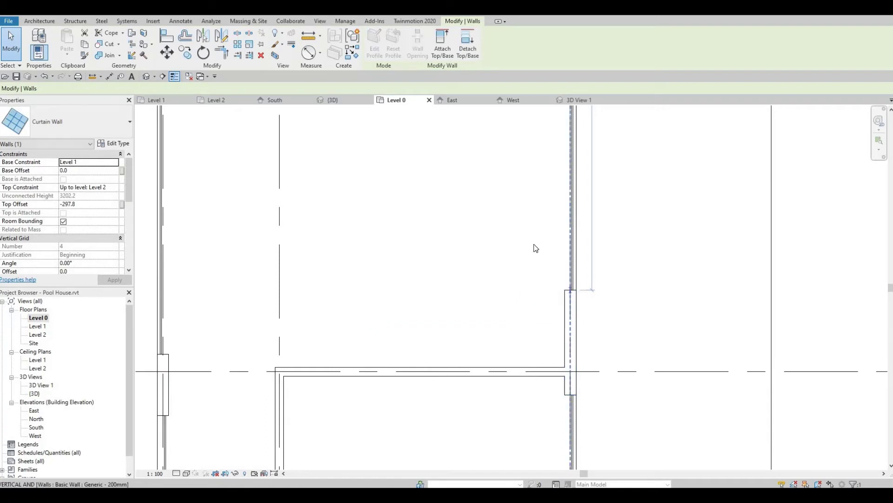
- Start a door placement with flipped swing, then cancel it
click(39, 21)
click(56, 41)
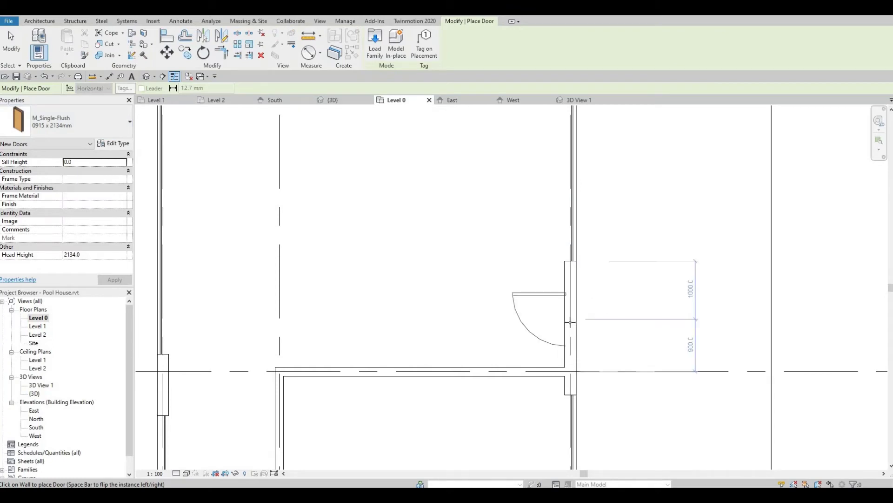
key(space)
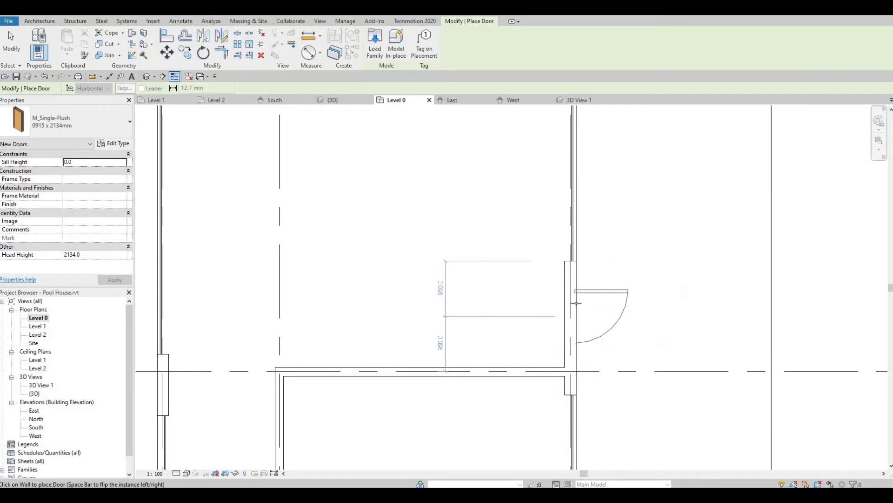
scroll(587, 333, down, 2)
scroll(590, 336, down, 1)
key(Escape)
- Select the room's right wall, cancelling an accidentally started RS tool
middle_drag(594, 331, 565, 361)
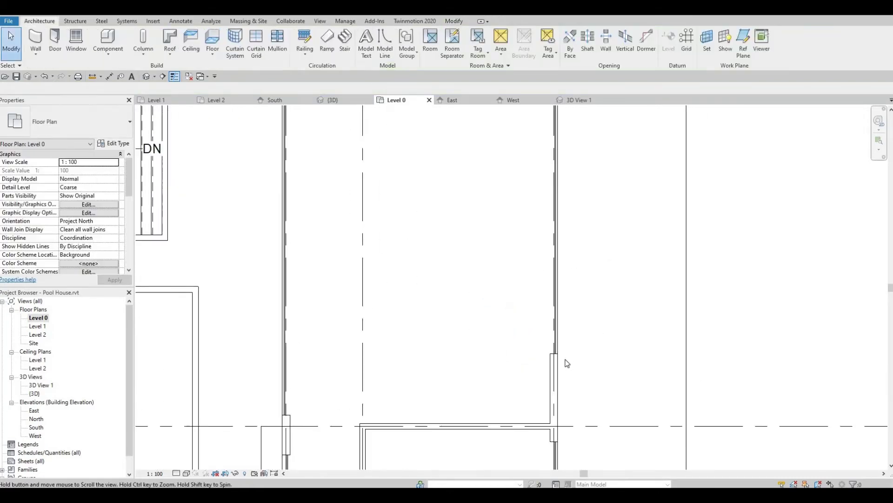
click(557, 360)
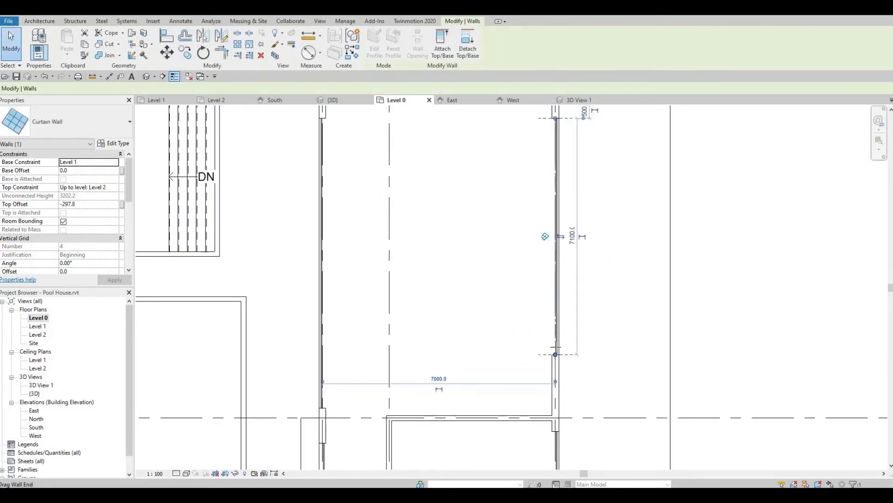
key(r)
key(s)
key(Escape)
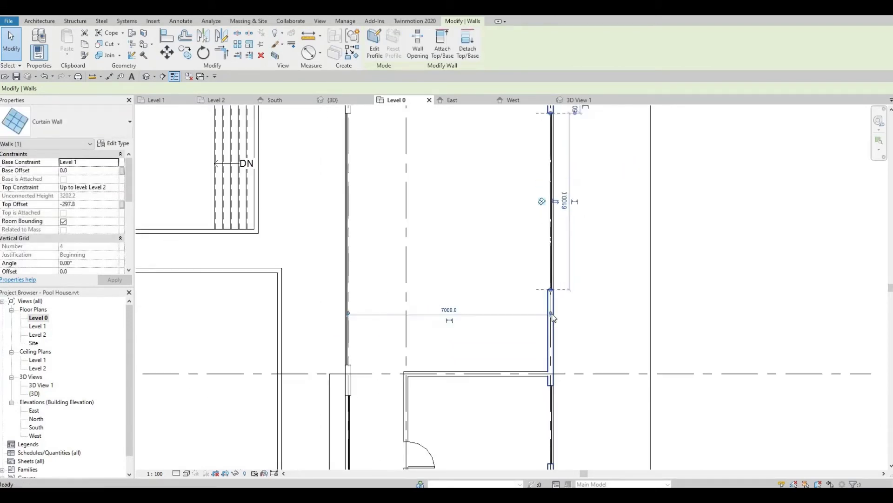
key(Escape)
scroll(535, 358, down, 1)
- Inspect the right-hand basic and curtain wall segments to check their lengths
click(534, 356)
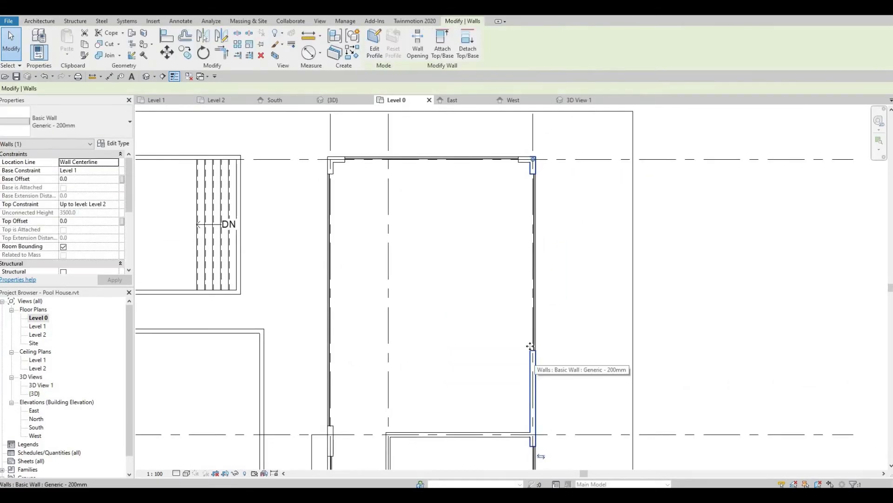
key(Escape)
click(530, 364)
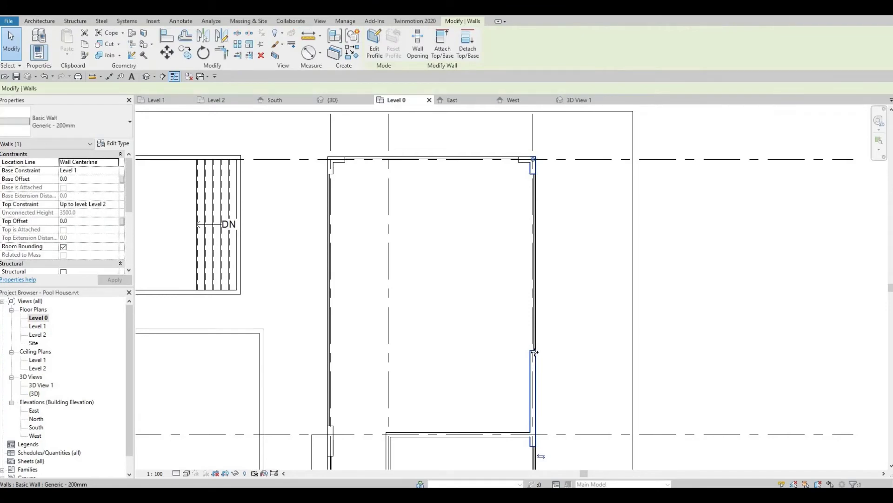
key(Escape)
click(537, 355)
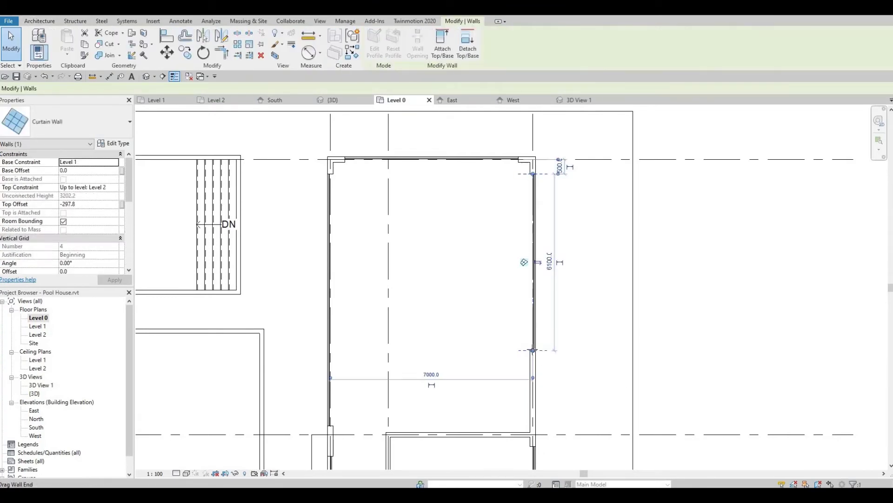
key(Escape)
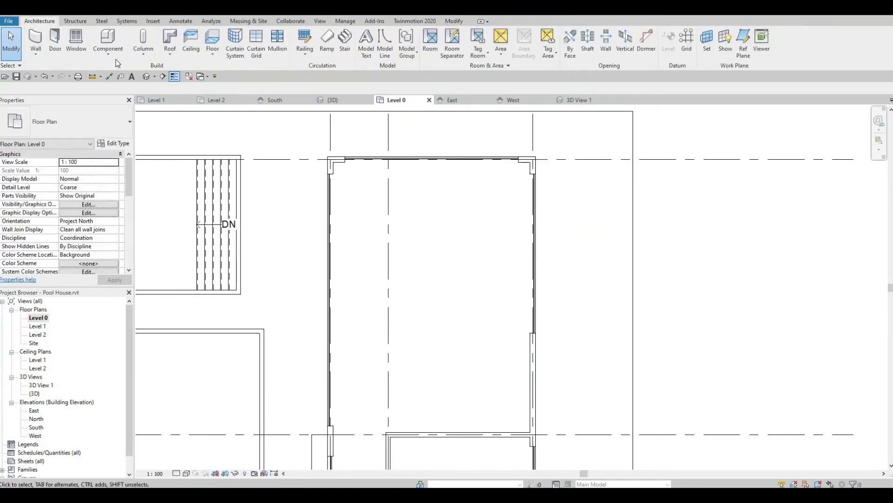
- Place an M_Single-Flush 0915 x 2134mm door in the room's right wall on Level 0
click(60, 45)
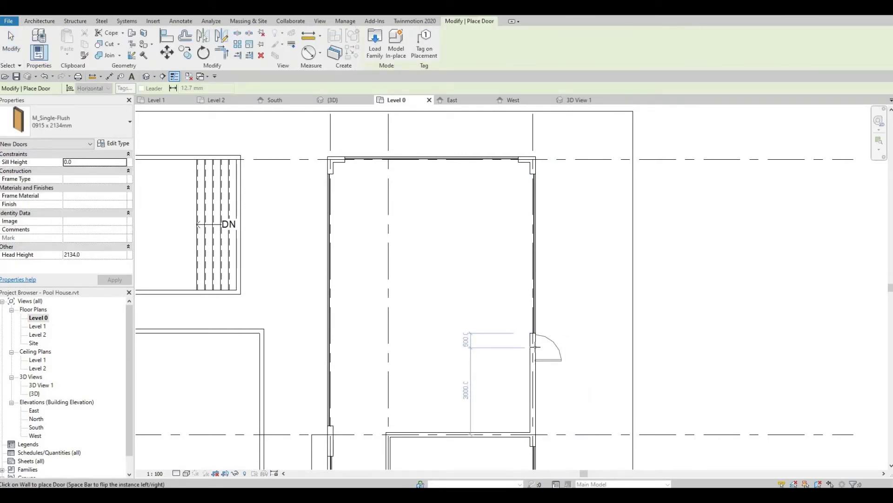
click(534, 347)
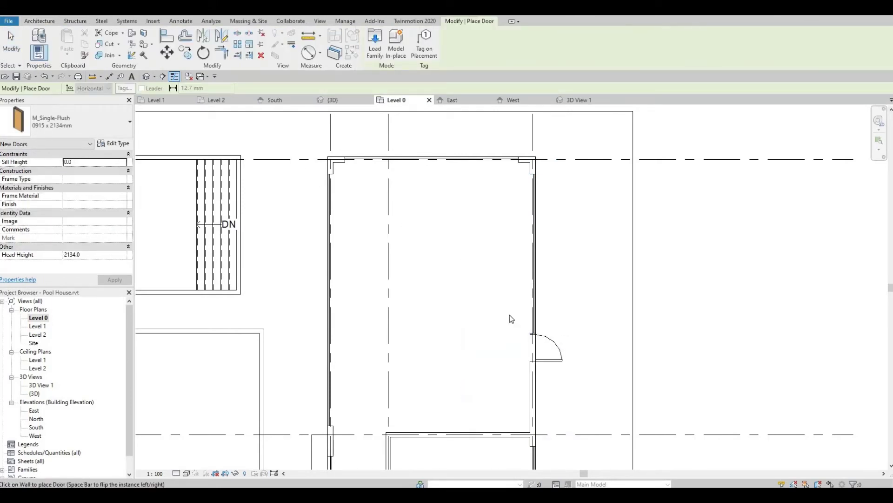
key(Escape)
scroll(526, 312, up, 1)
scroll(526, 311, up, 2)
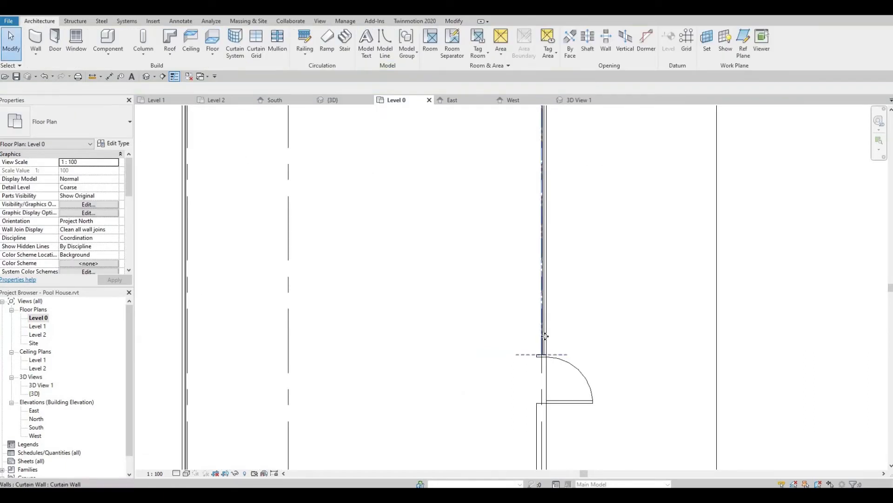
click(542, 355)
key(Escape)
middle_drag(543, 355, 535, 339)
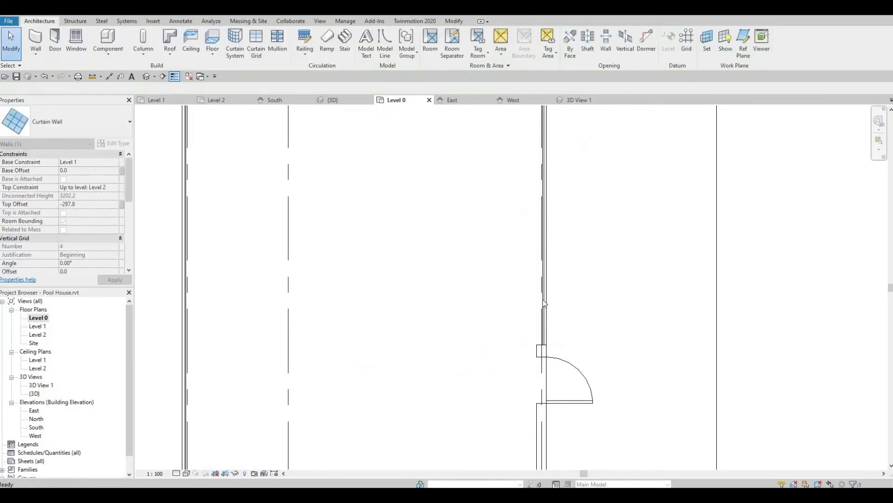
- Zoom out the Level 0 plan and switch to the default 3D view
scroll(534, 338, down, 1)
scroll(534, 338, down, 1)
scroll(538, 339, down, 1)
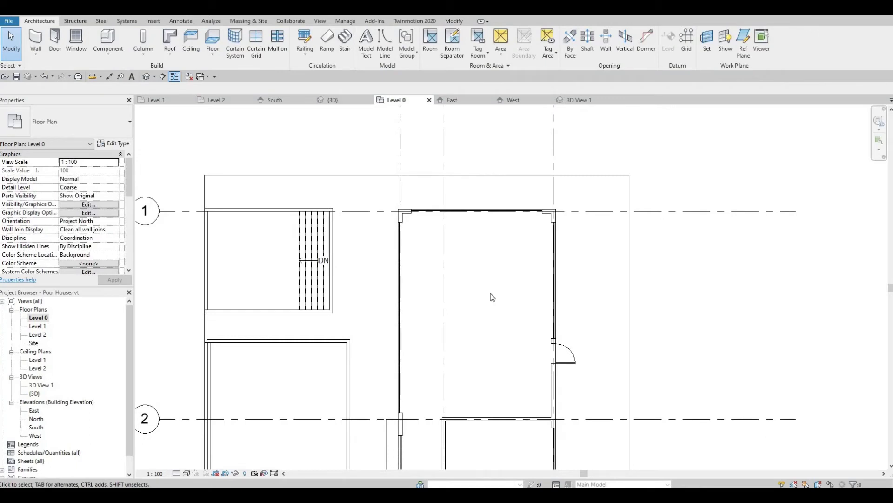
middle_drag(280, 254, 288, 228)
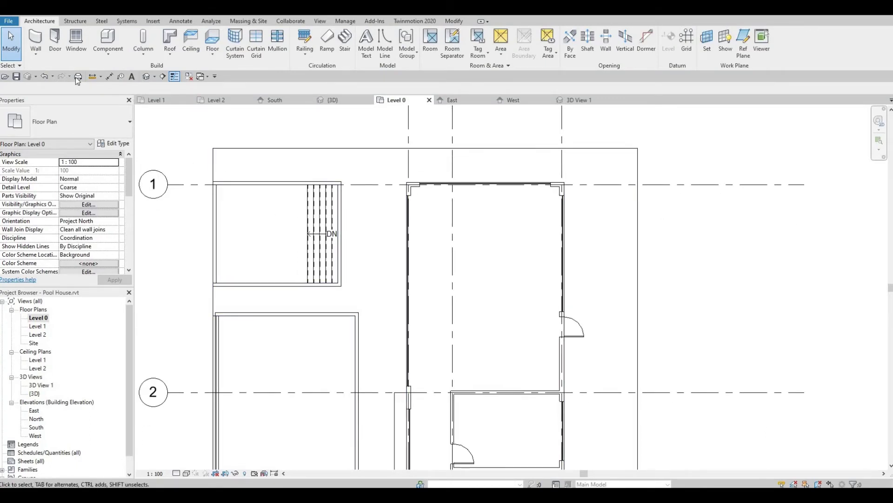
click(148, 77)
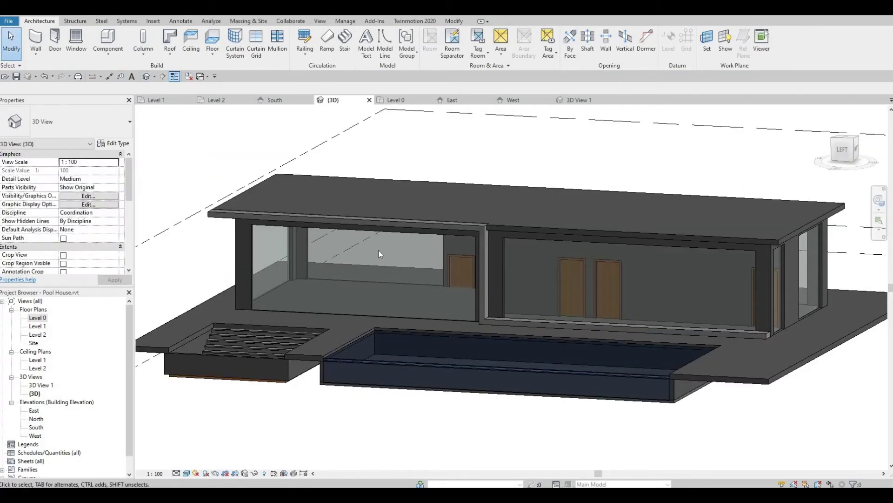
- Delete the misplaced door in the glazed room
shift+middle_drag(434, 266, 441, 255)
click(440, 255)
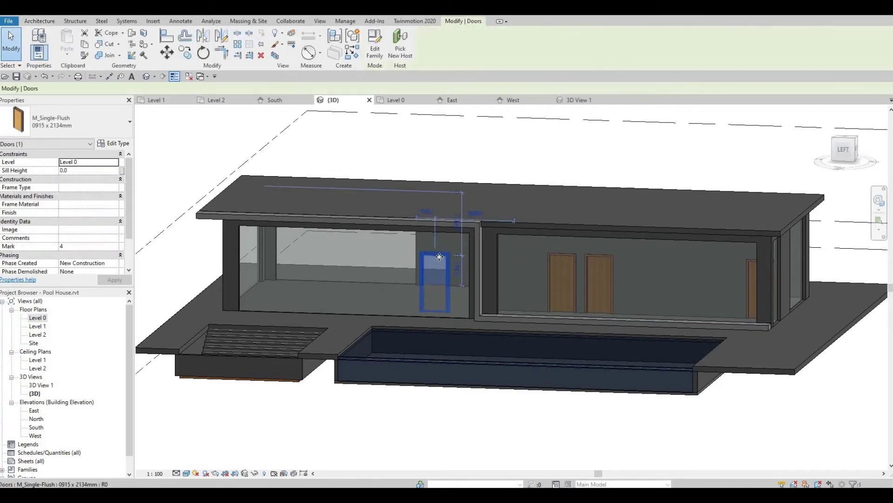
key(Delete)
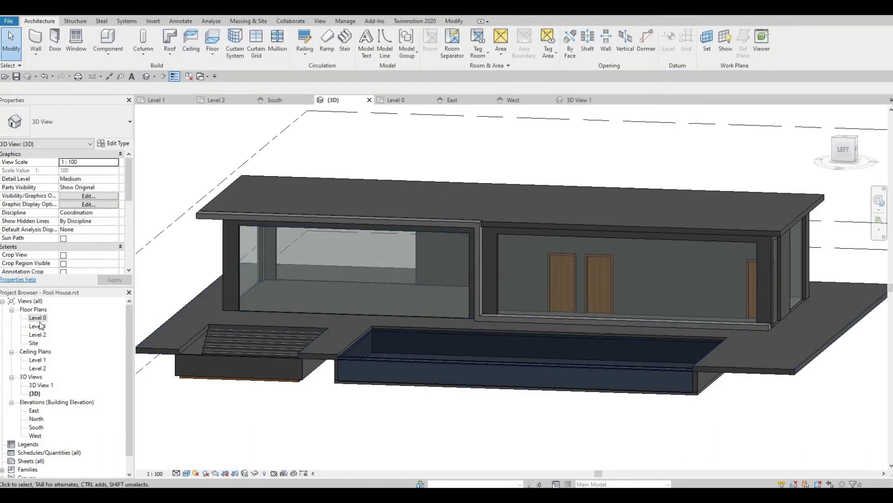
- In the Level 1 plan, place an M_Single-Flush door in the room's right wall
double_click(36, 326)
scroll(286, 273, down, 3)
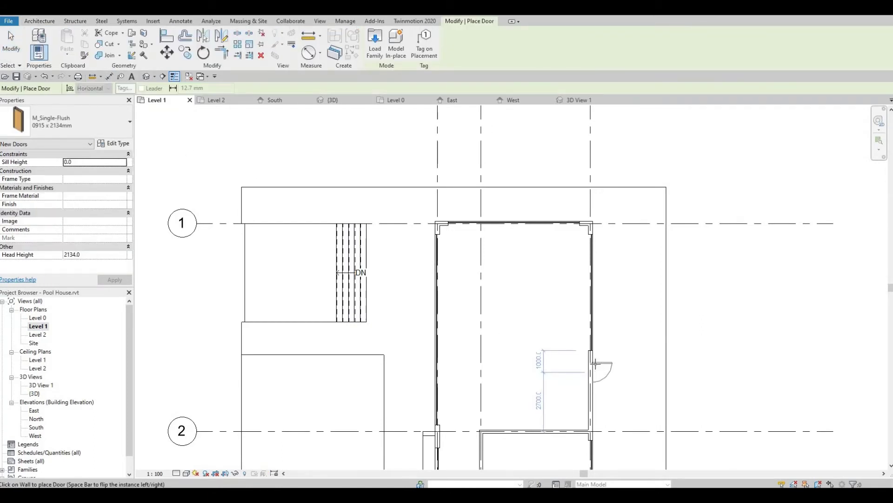
click(593, 358)
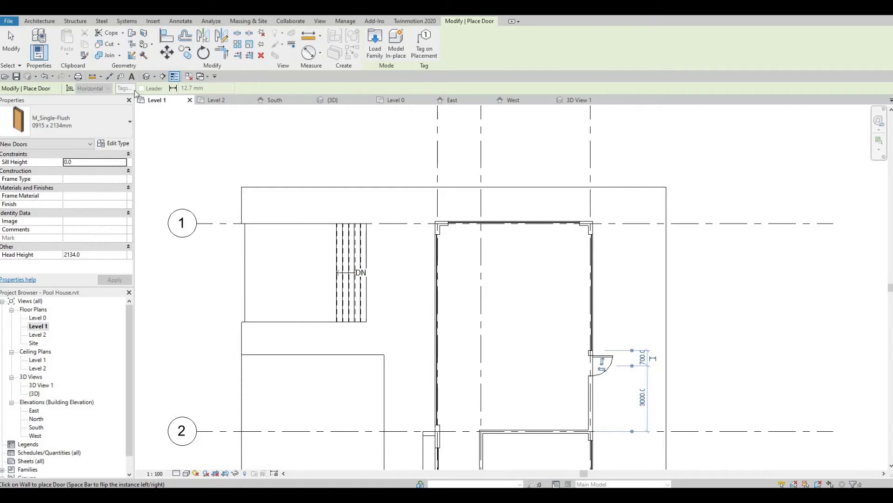
- End door placement and view the pool house with its M_Single-Flush doors in 3D
key(ctrl+Tab)
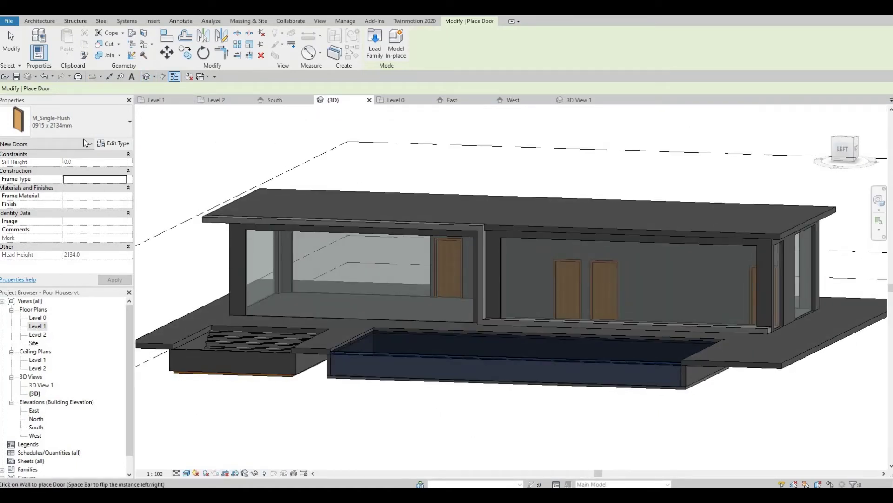
shift+middle_drag(311, 278, 471, 331)
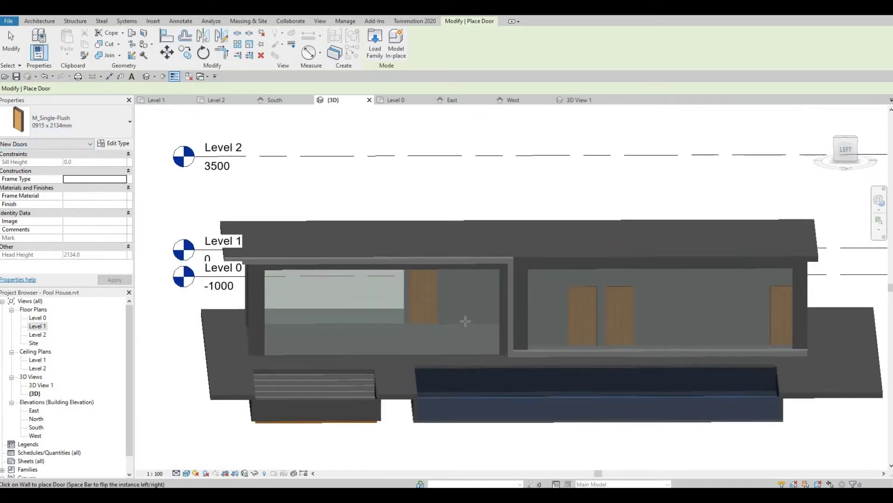
key(Escape)
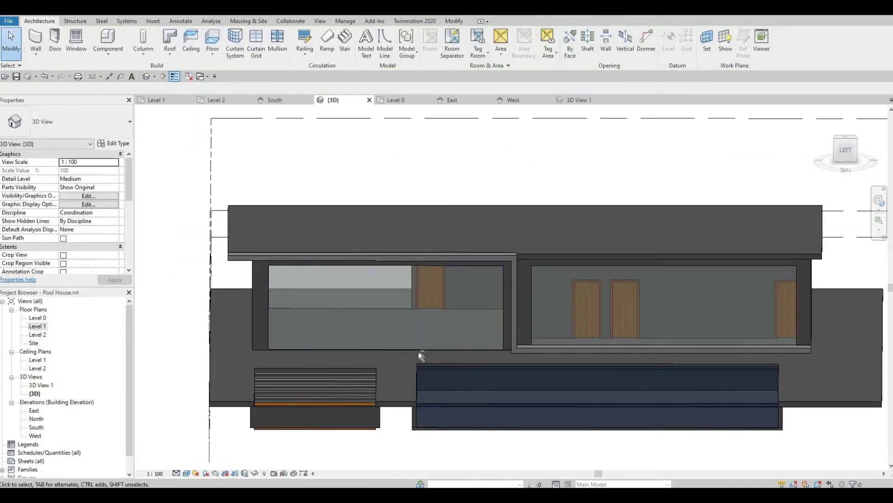
mouse_move(418, 351)
shift+middle_down()
mouse_move(421, 342)
mouse_move(248, 182)
mouse_move(107, 64)
shift+middle_up()
click(60, 43)
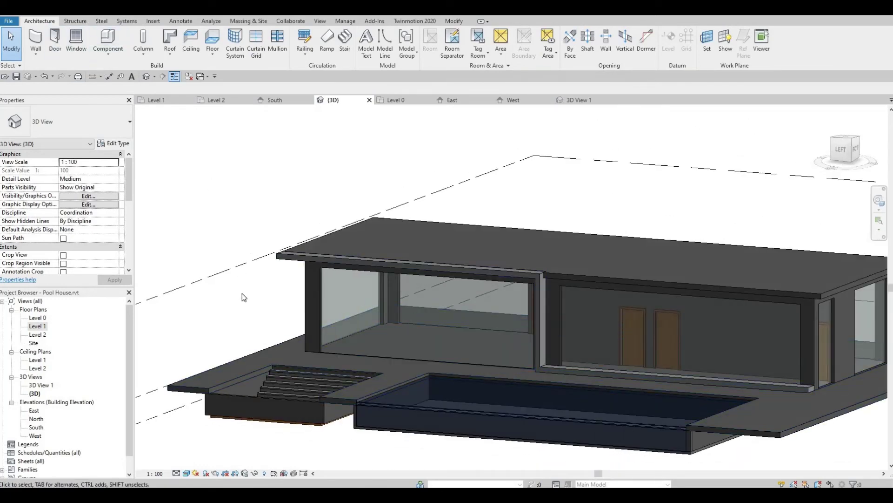
- On the North elevation, add curtain grid lines splitting both panels into 1500 mm halves
double_click(36, 427)
middle_drag(507, 337, 453, 338)
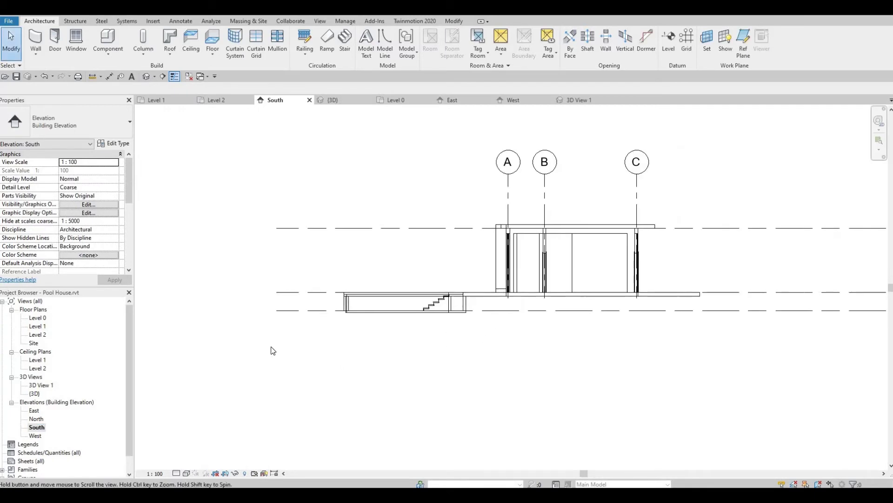
double_click(36, 419)
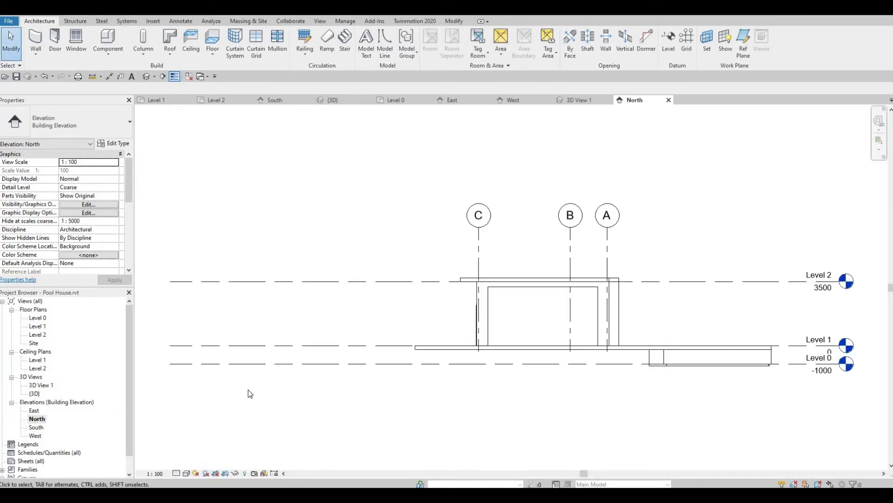
middle_drag(282, 376, 203, 374)
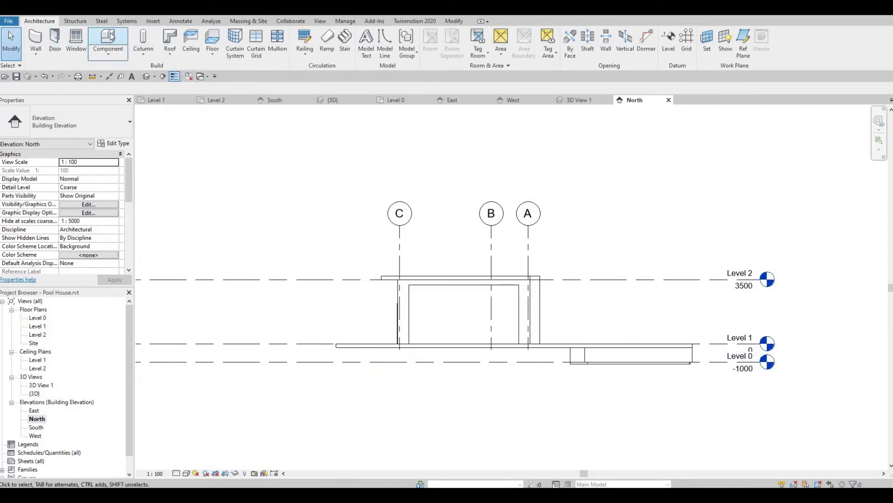
click(256, 45)
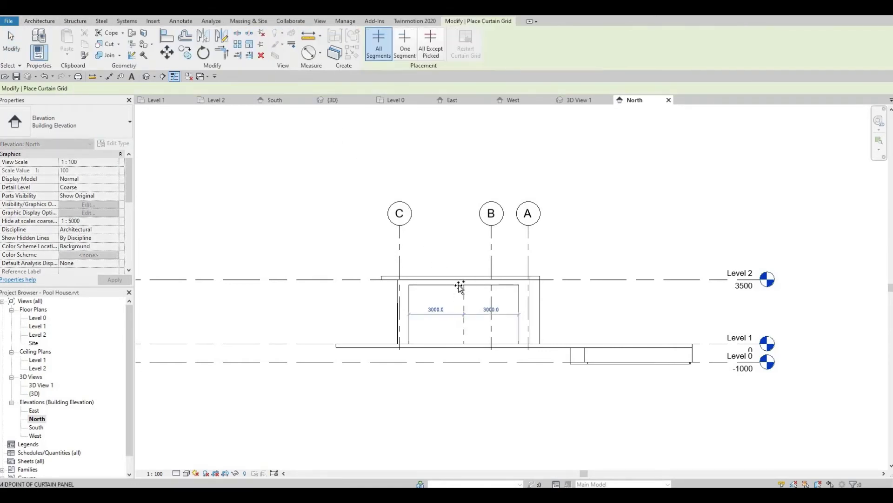
click(460, 287)
click(437, 285)
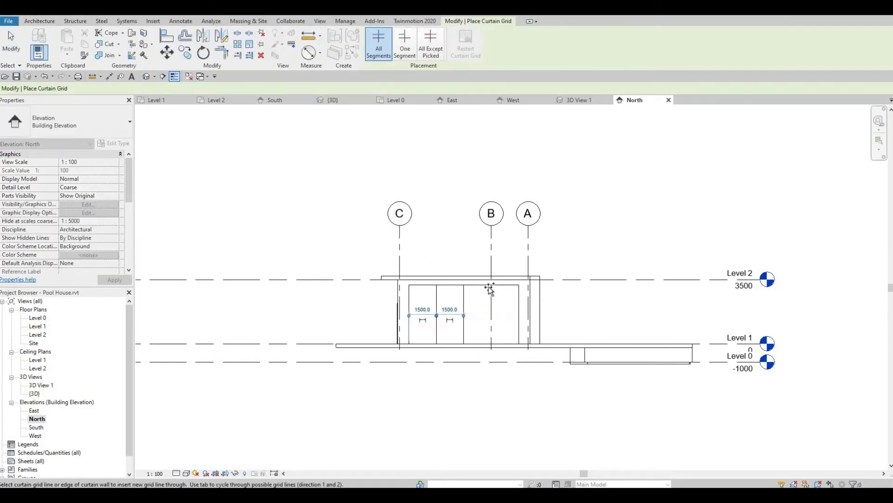
click(491, 288)
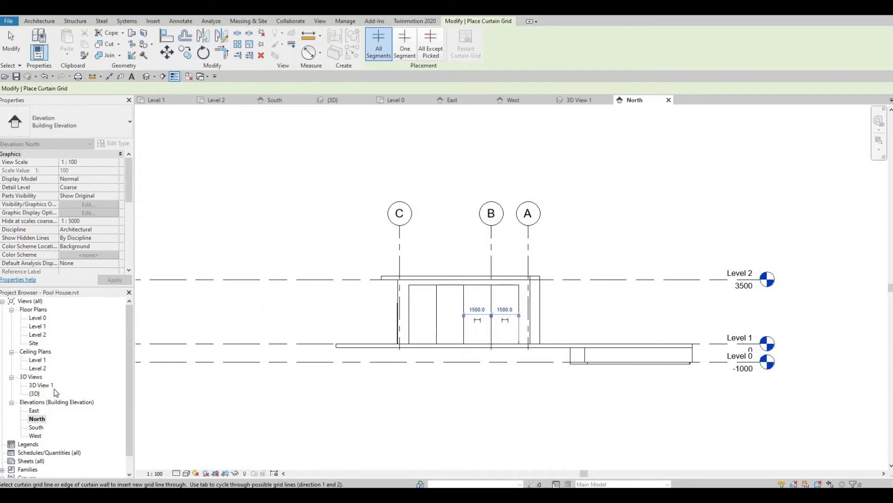
- On the West elevation, divide the left curtain wall into four 2175 mm panels with CG
double_click(35, 436)
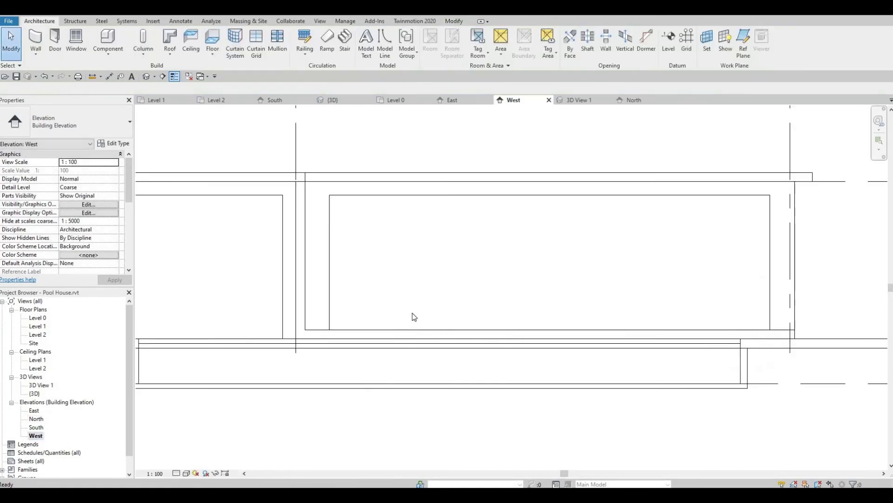
scroll(376, 307, down, 5)
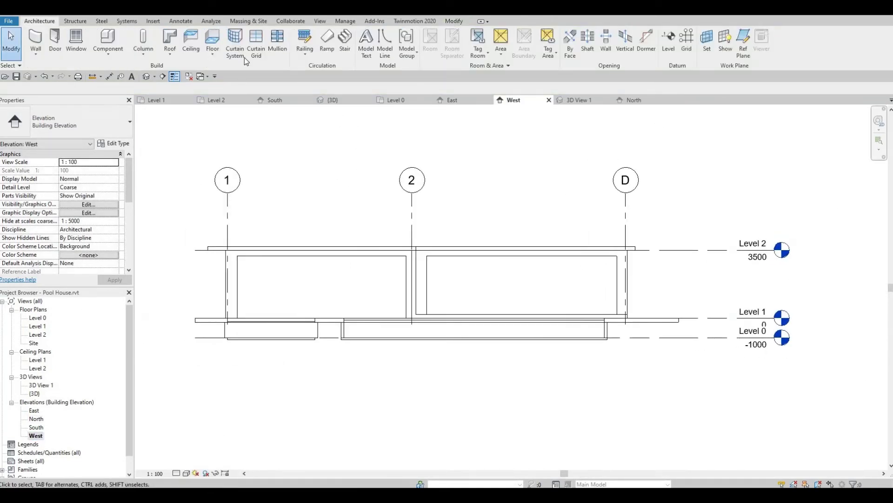
key(c)
key(g)
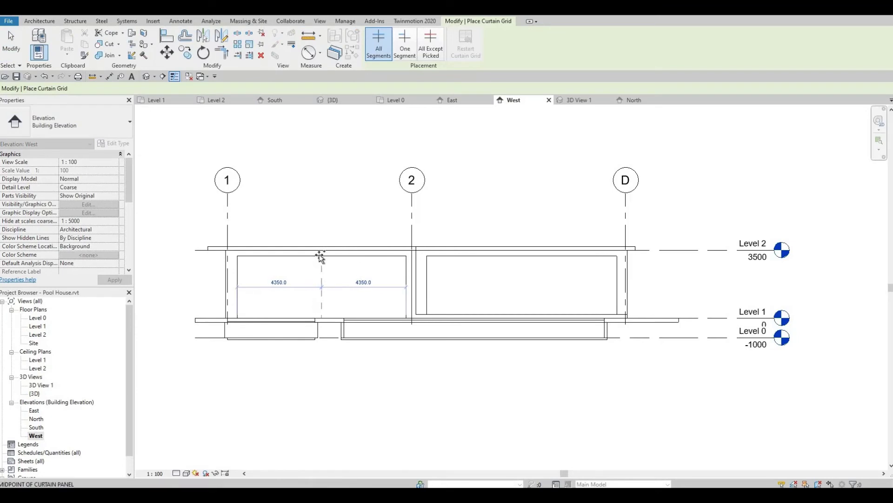
click(324, 255)
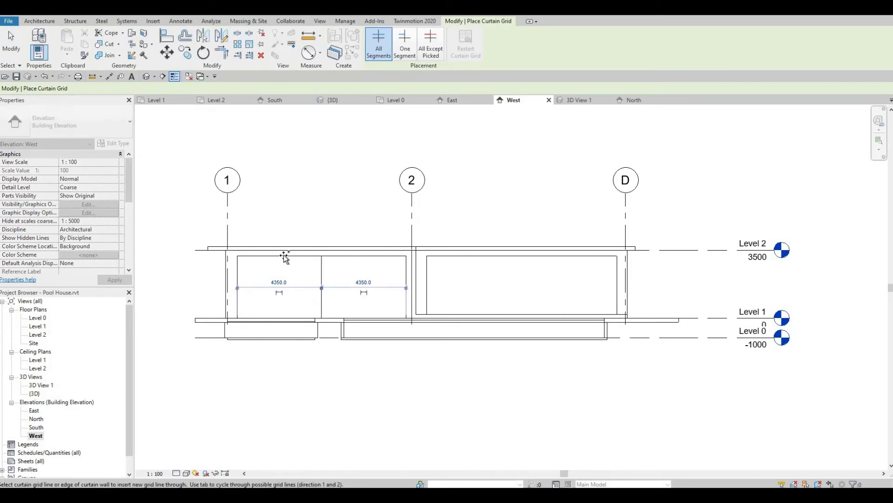
click(279, 255)
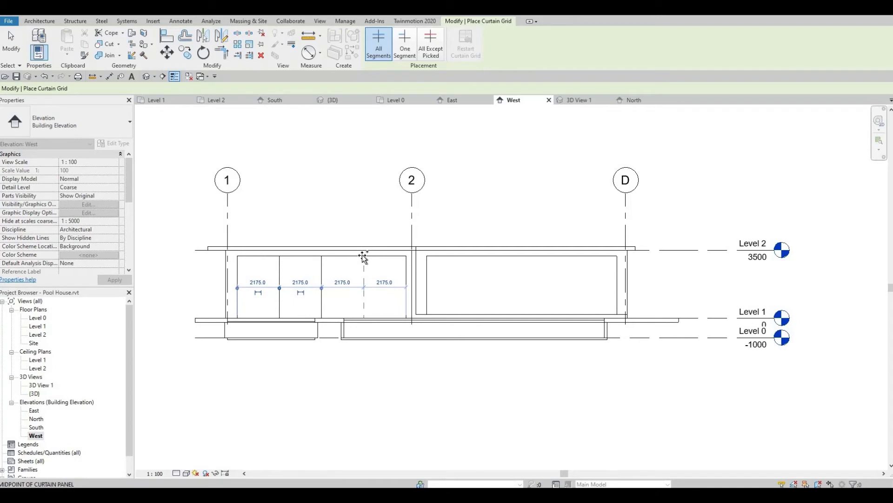
click(363, 255)
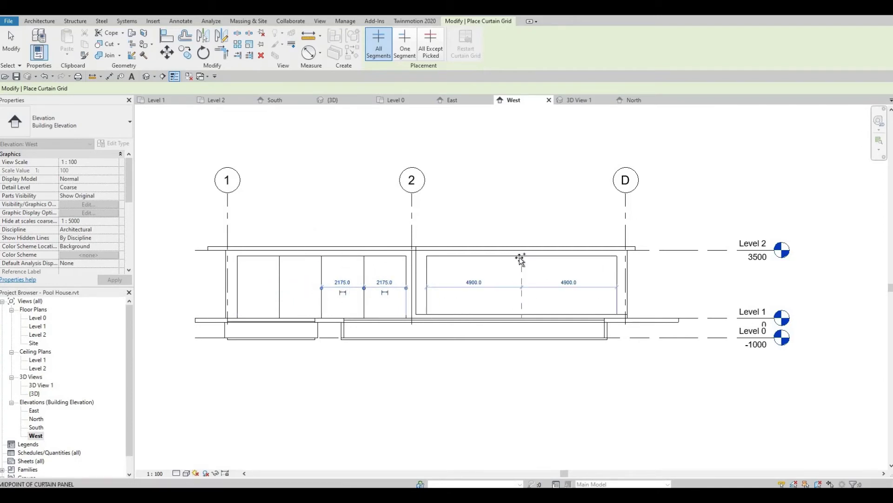
- Divide the right west curtain wall into four 2450 mm panels
click(487, 259)
click(473, 257)
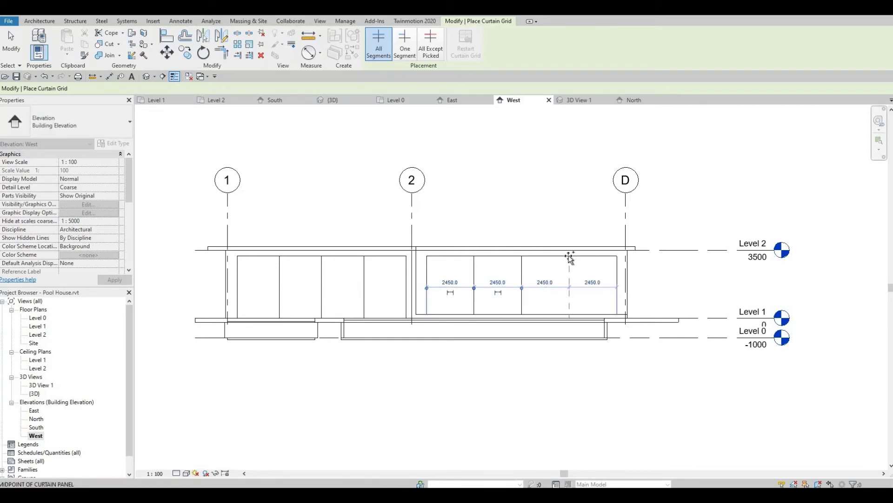
click(570, 258)
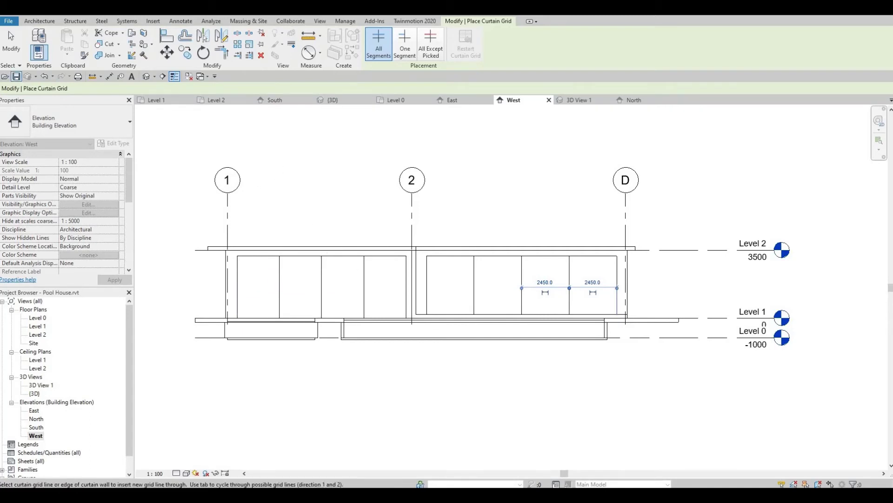
scroll(265, 57, up, 13)
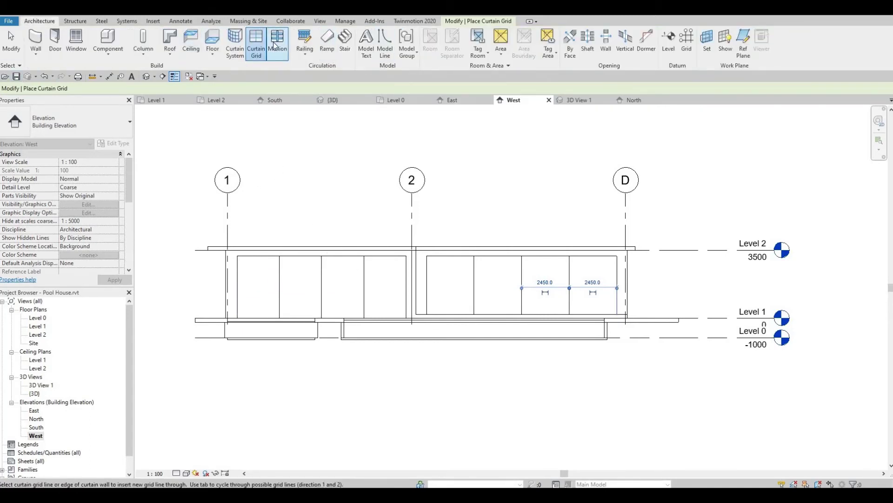
click(276, 45)
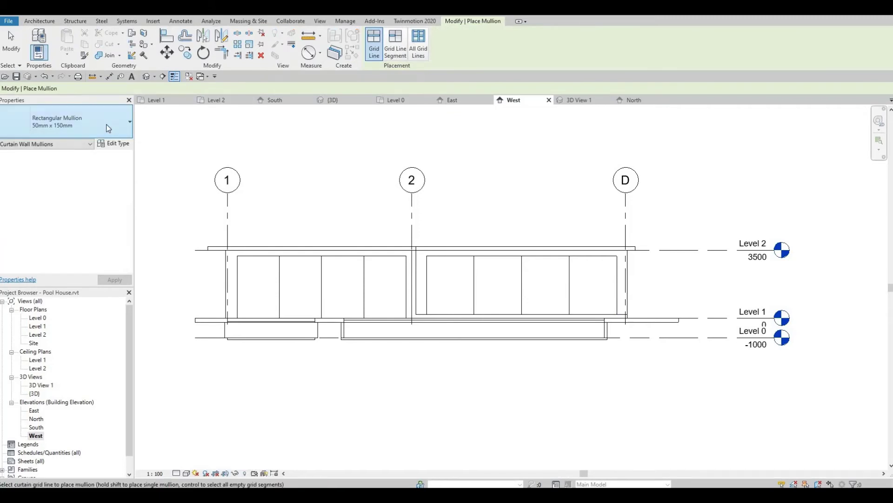
- Place 50mm x 65mm rectangular mullions on all grid lines of both west curtain walls
click(74, 121)
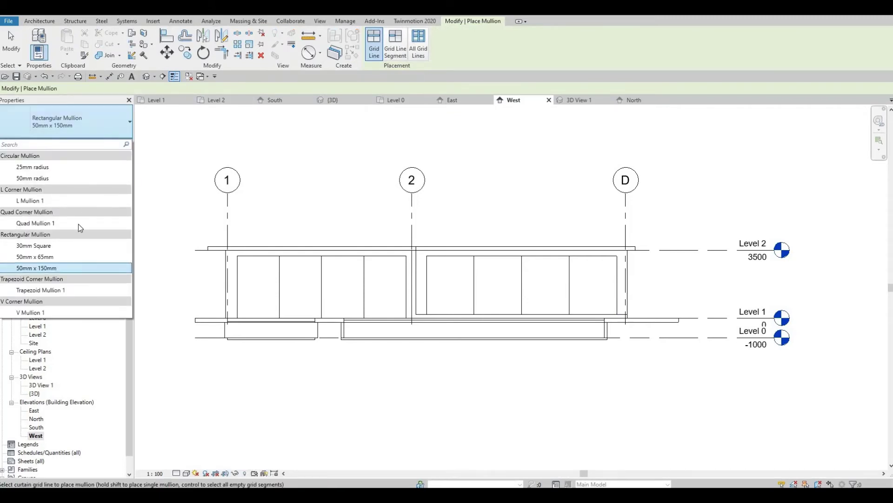
click(64, 257)
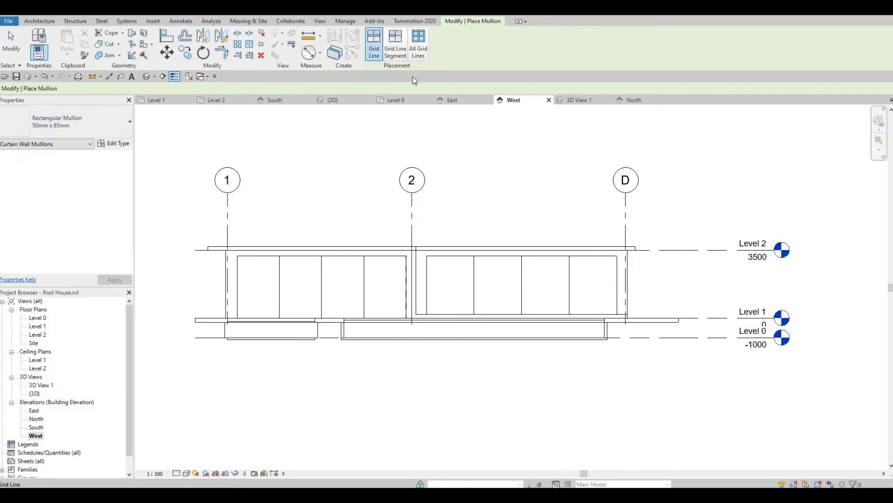
click(418, 46)
click(491, 258)
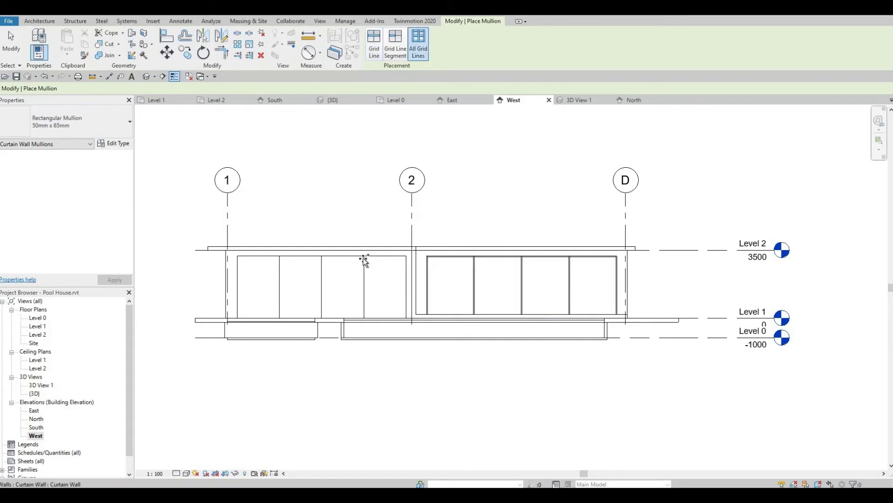
click(332, 267)
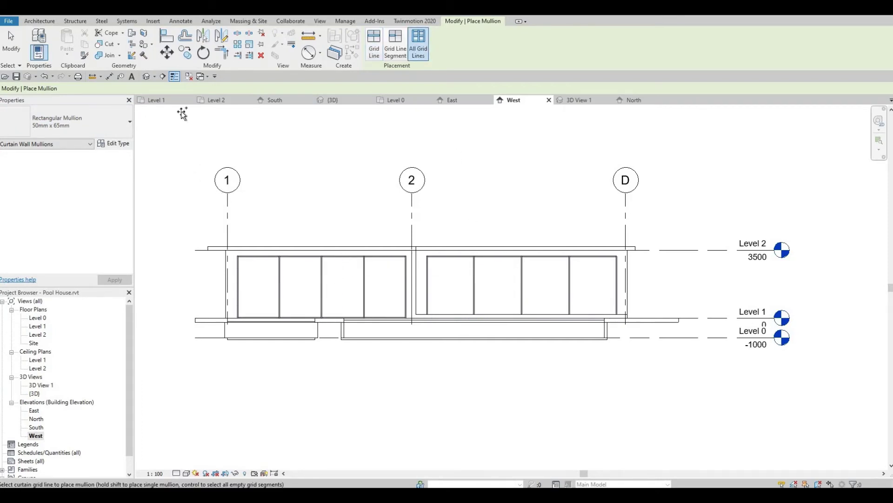
- In the 3D view, add mullions on all grid lines of the side curtain wall
click(150, 77)
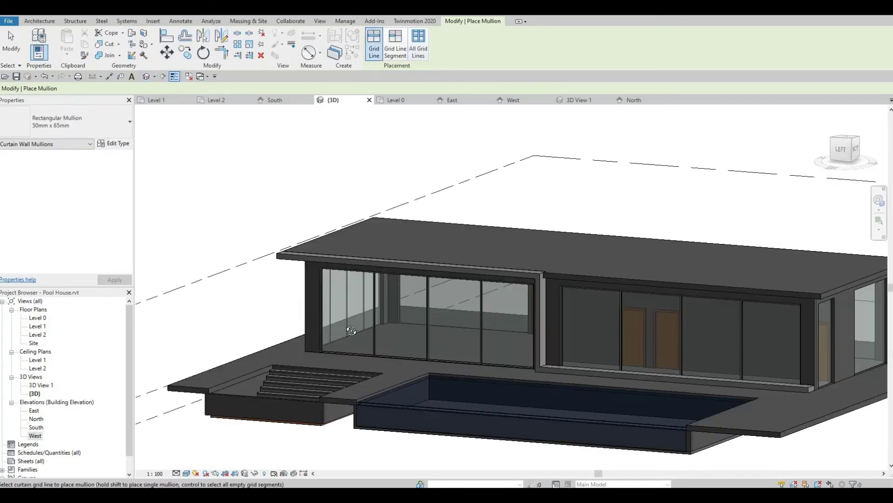
mouse_move(266, 267)
shift+middle_down()
mouse_move(349, 318)
mouse_move(400, 321)
shift+middle_up()
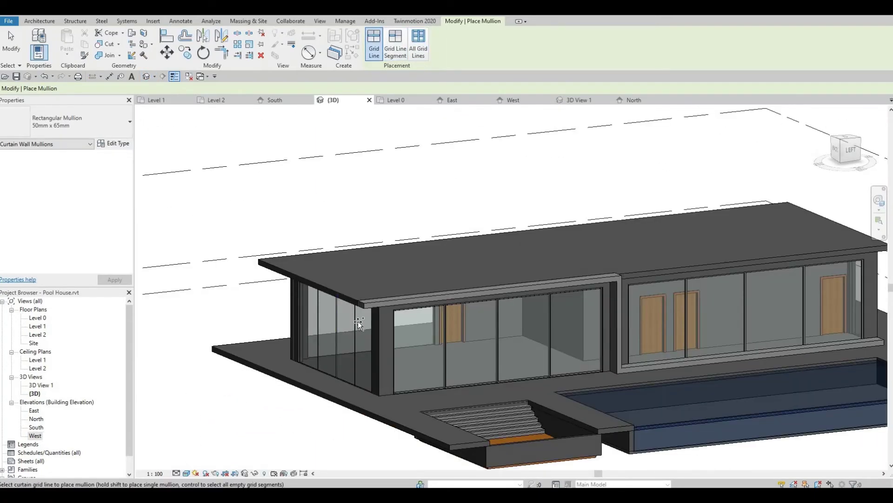
click(420, 40)
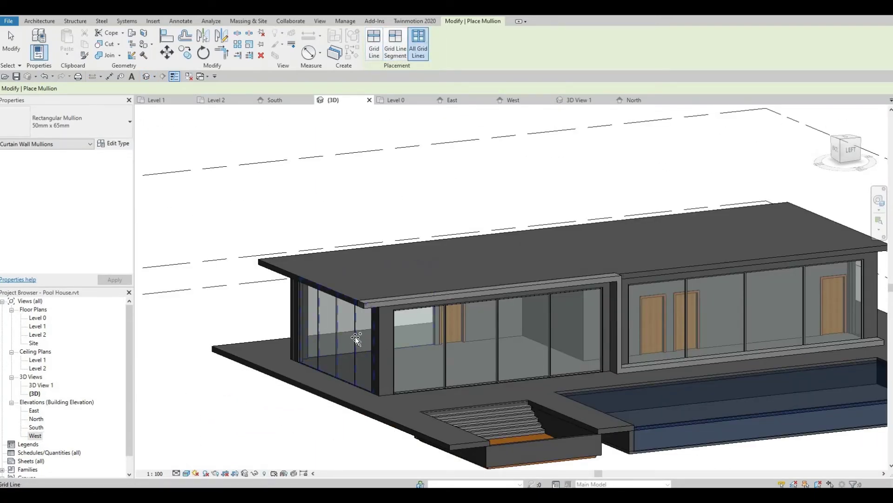
shift+middle_drag(362, 353, 503, 317)
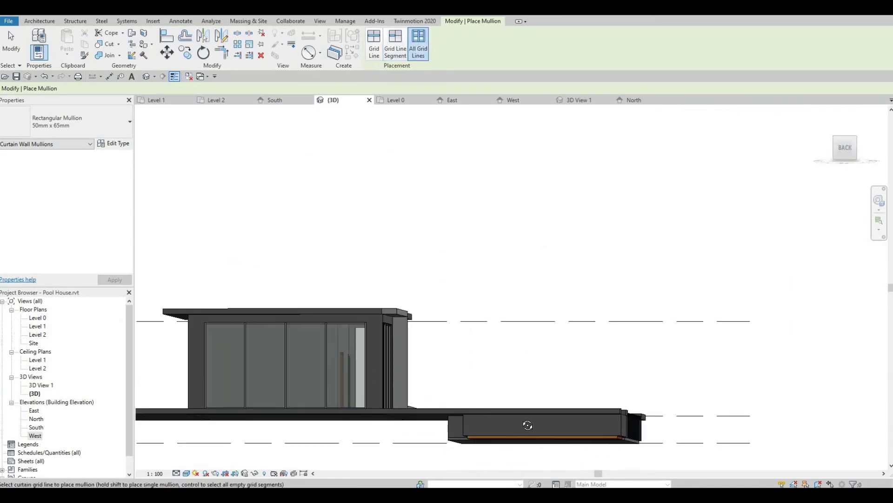
scroll(503, 316, down, 1)
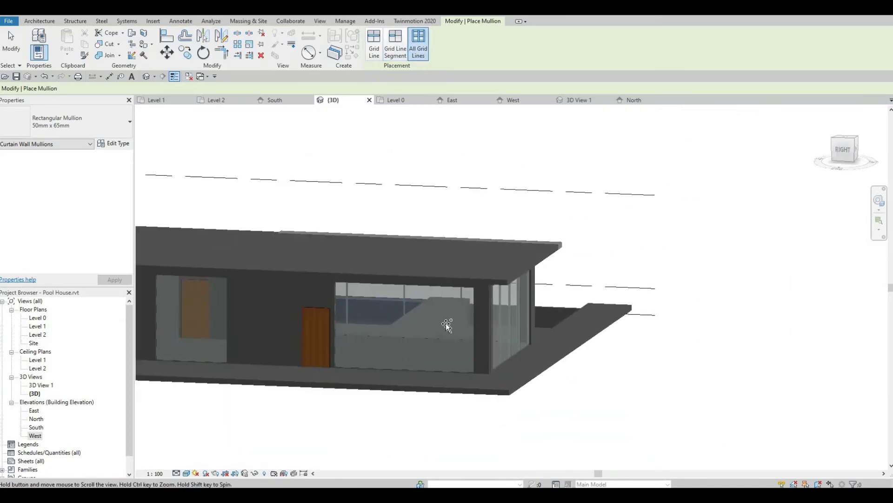
- On the East elevation, split both 2650 mm curtain panels at their midpoints into 1325 mm panels
double_click(33, 411)
scroll(332, 355, down, 1)
scroll(369, 345, down, 1)
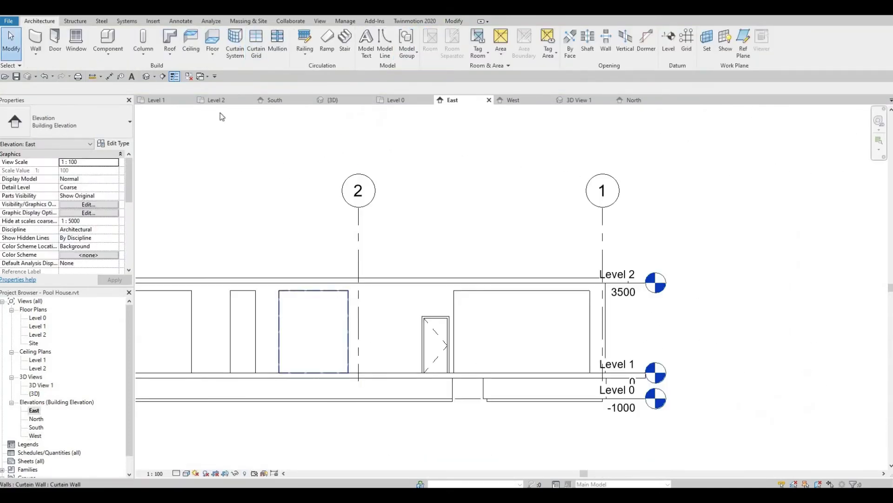
click(260, 47)
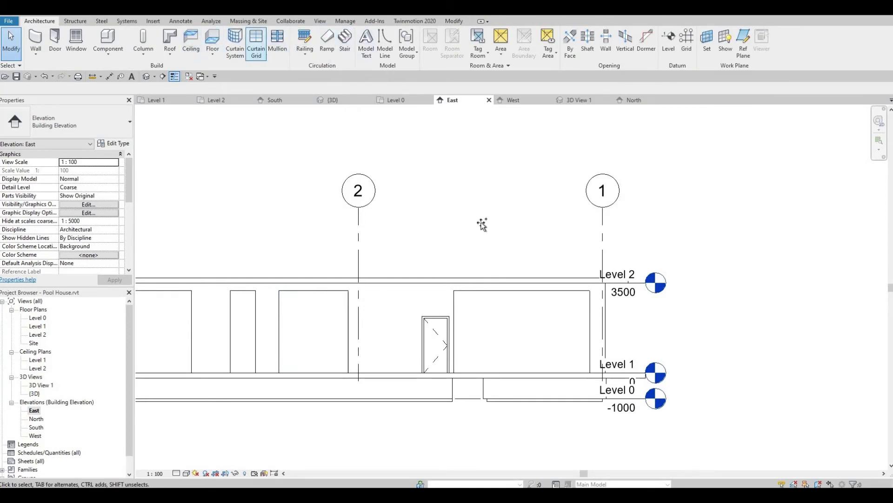
click(522, 294)
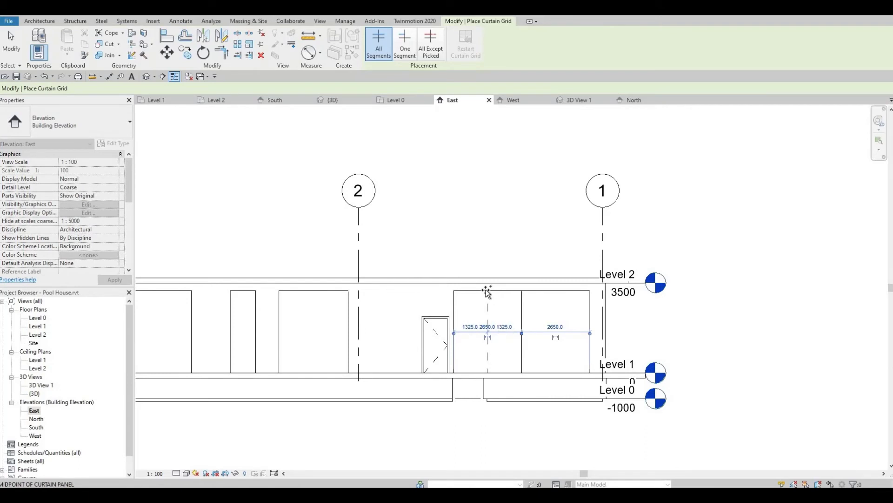
click(556, 291)
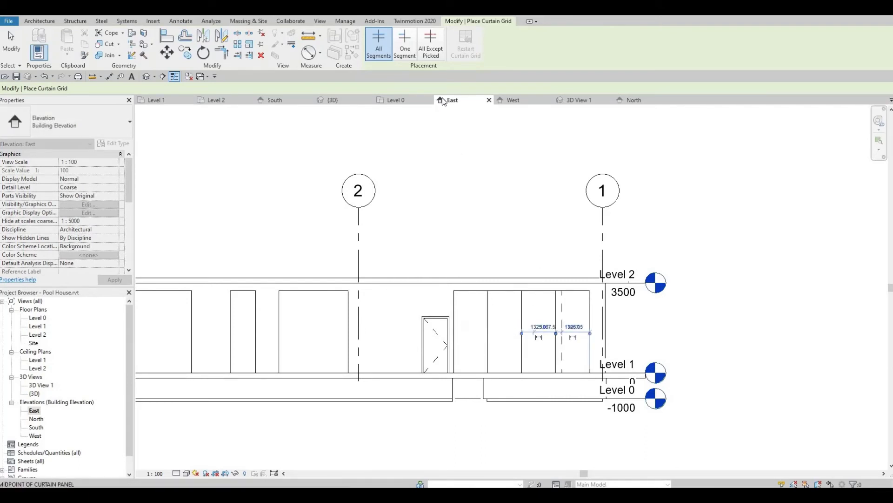
- Add mullions on every grid line of the east curtain wall
click(39, 21)
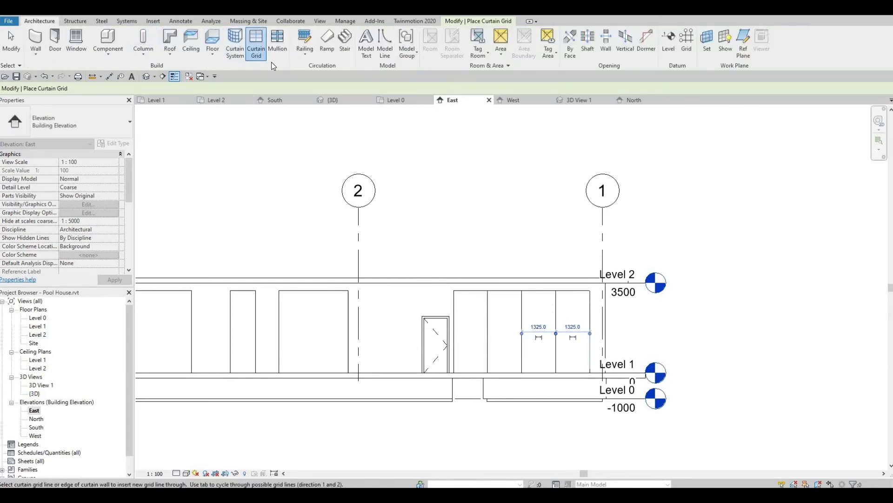
click(273, 48)
click(70, 122)
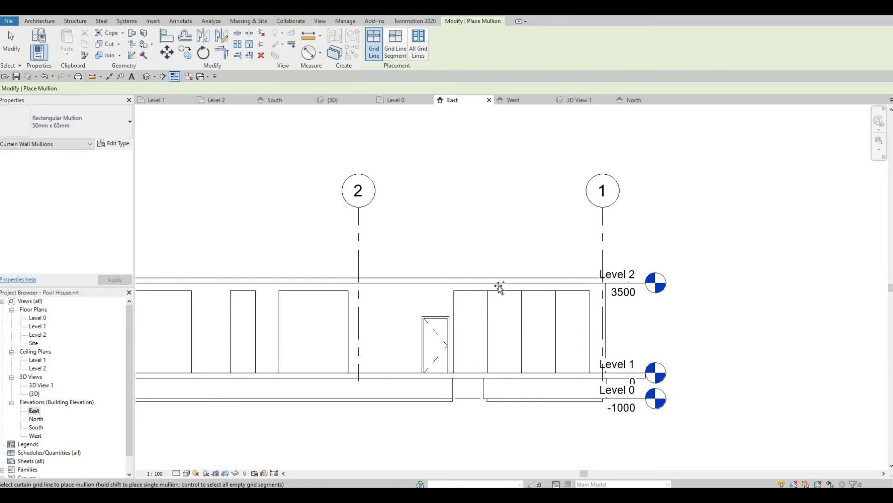
click(419, 44)
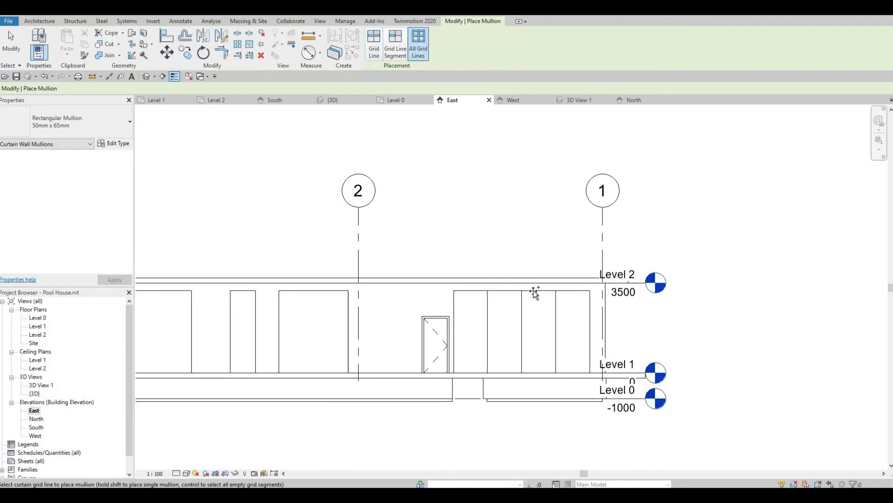
click(534, 290)
key(Escape)
click(147, 77)
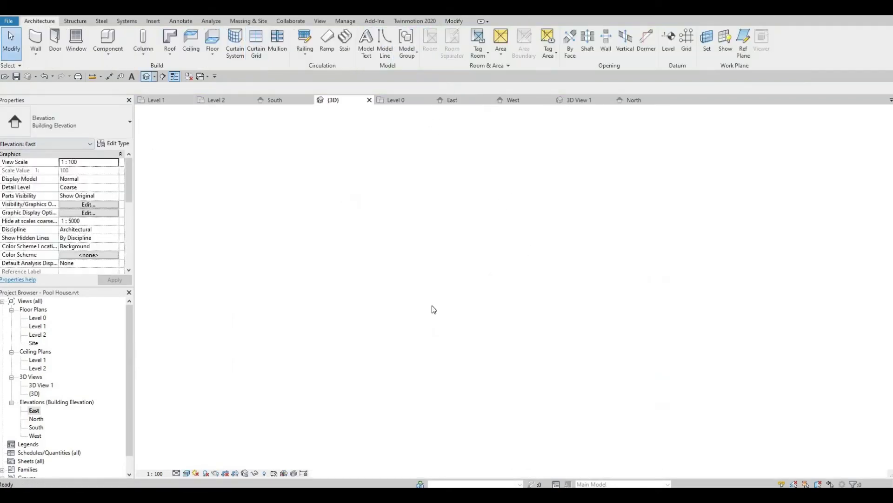
scroll(400, 342, up, 3)
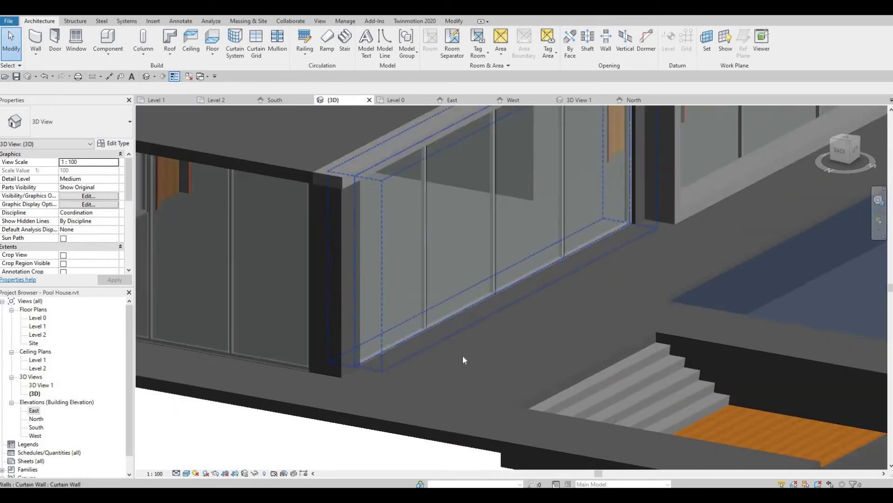
scroll(462, 356, up, 3)
scroll(512, 370, up, 2)
shift+middle_drag(394, 328, 450, 318)
scroll(512, 314, down, 5)
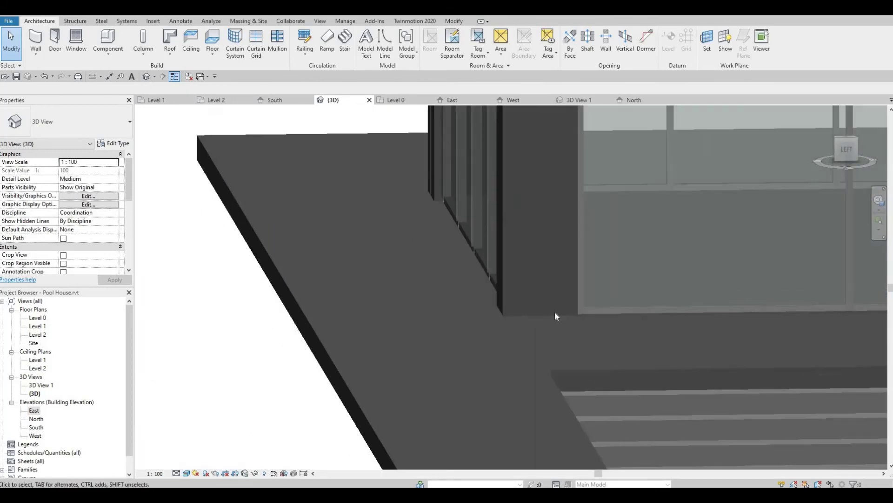
mouse_move(555, 311)
middle_down()
mouse_move(172, 341)
mouse_move(451, 336)
middle_up()
click(451, 326)
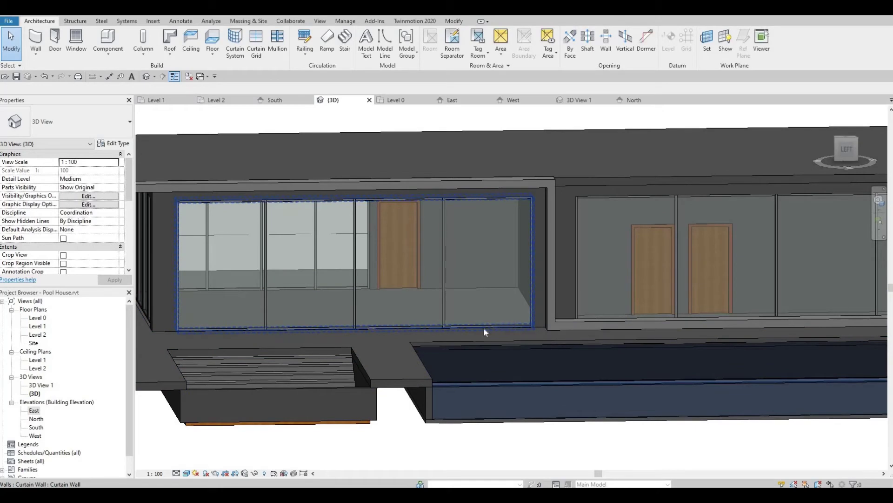
scroll(437, 334, down, 3)
shift+middle_drag(406, 334, 497, 335)
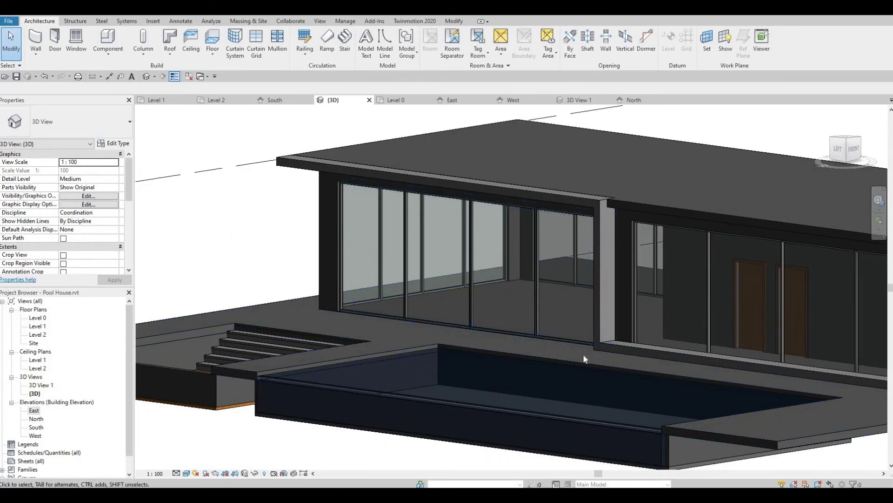
shift+middle_drag(583, 353, 544, 263)
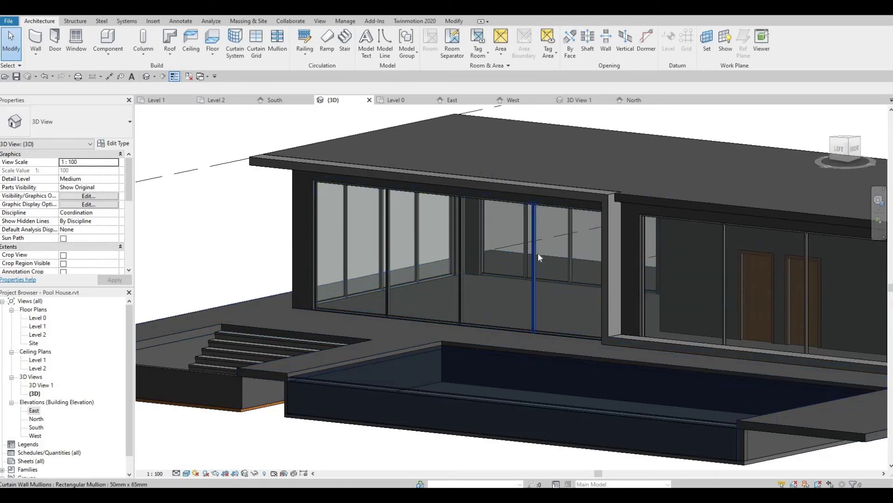
mouse_move(539, 251)
shift+middle_down()
mouse_move(582, 309)
mouse_move(515, 369)
mouse_move(554, 381)
mouse_move(510, 378)
mouse_move(558, 389)
mouse_move(557, 382)
mouse_move(513, 398)
mouse_move(534, 403)
mouse_move(465, 393)
mouse_move(469, 410)
mouse_move(690, 396)
shift+middle_up()
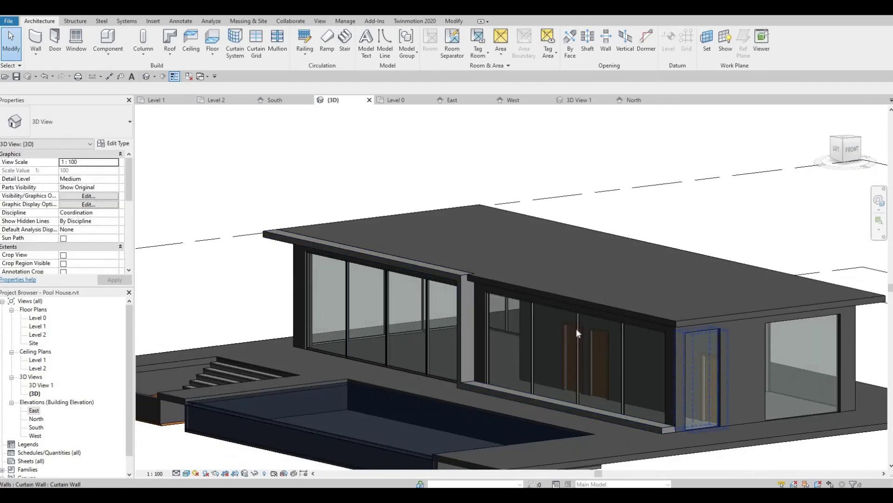
scroll(676, 342, up, 2)
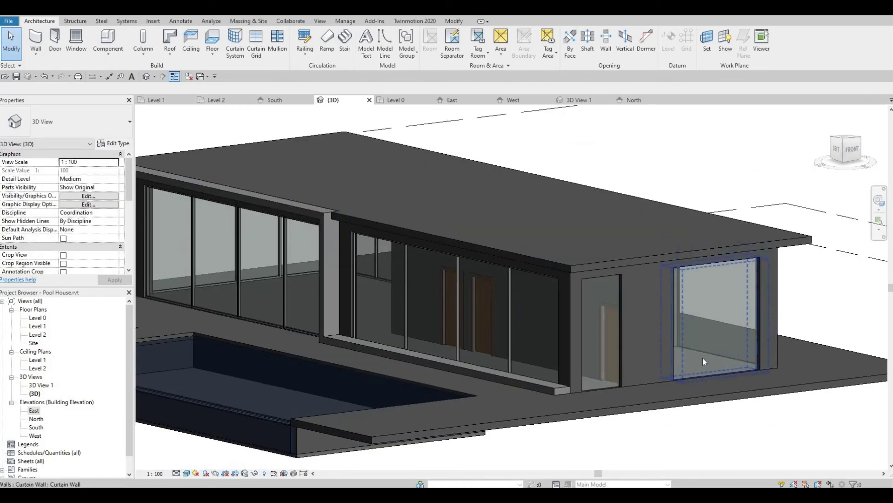
- Lower the top of the small curtain wall on the end wall using its shape handle
click(707, 266)
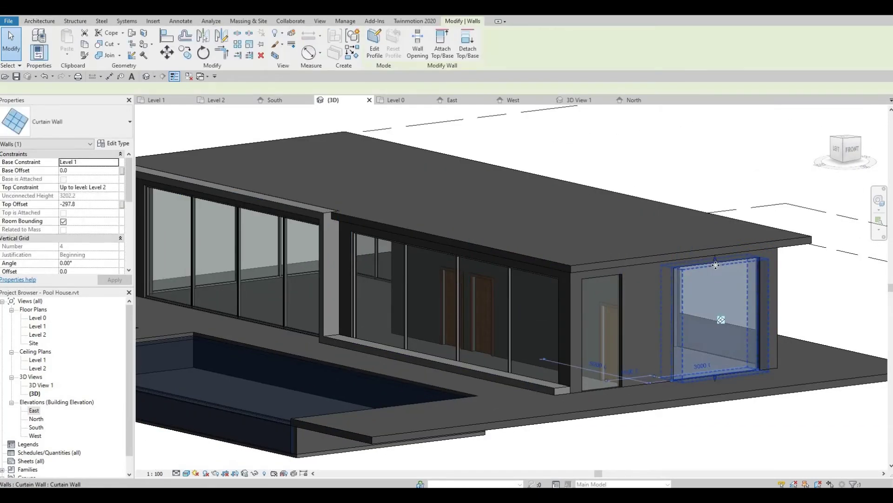
drag(716, 278, 722, 264)
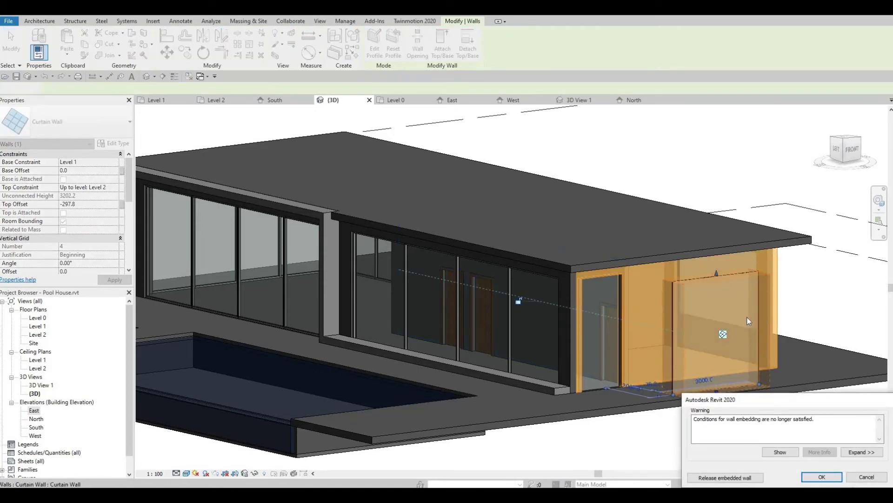
key(Escape)
click(718, 258)
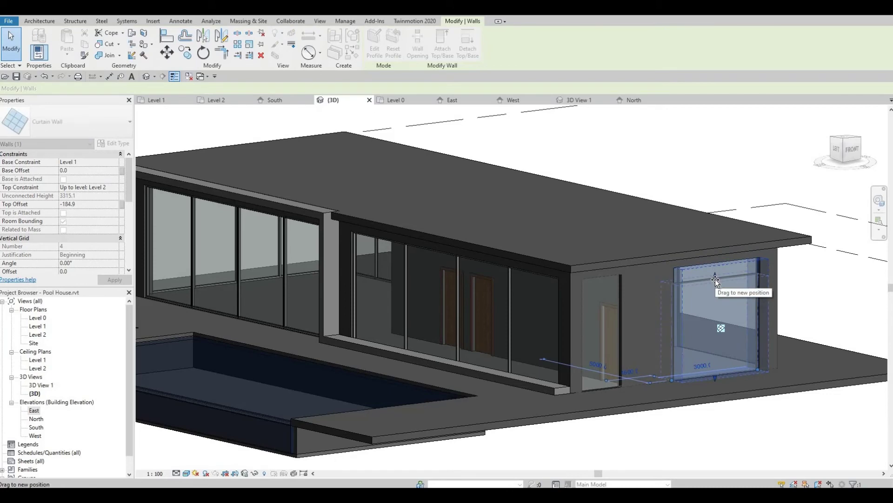
drag(716, 278, 775, 338)
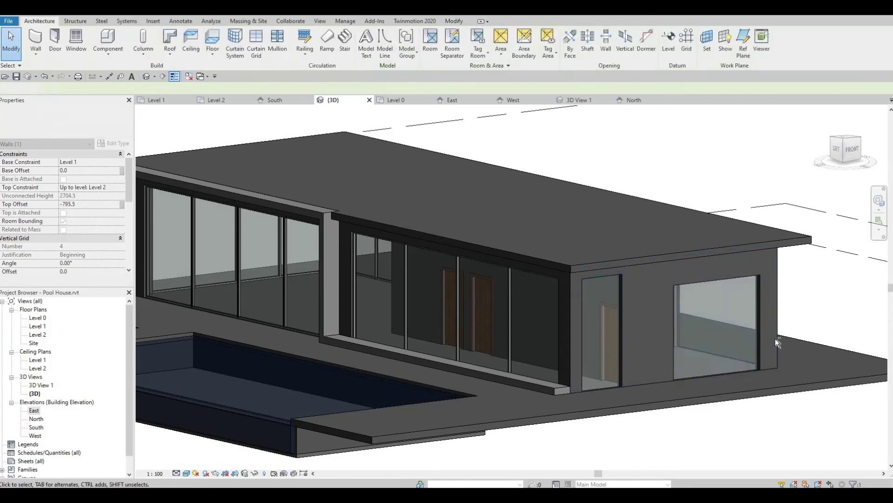
shift+middle_drag(602, 346, 762, 323)
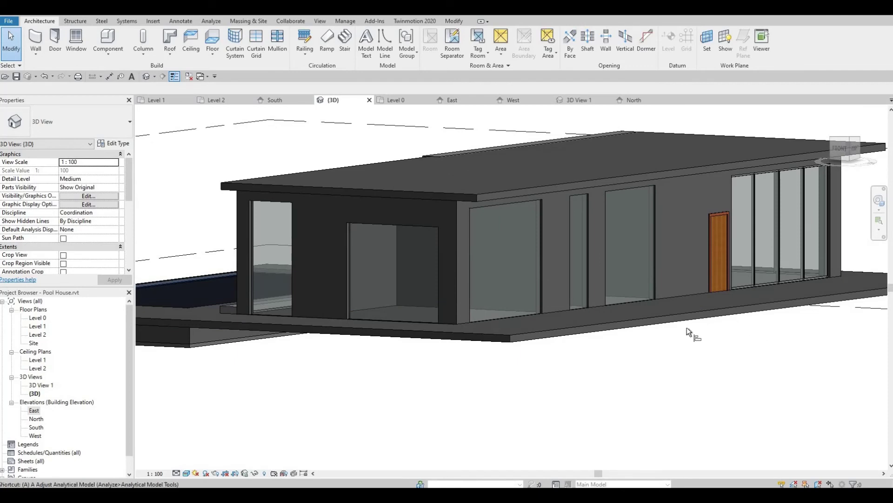
- Align the side-facade curtain wall tops to the wall and opening top edges with AL
key(a)
key(l)
click(428, 228)
click(499, 205)
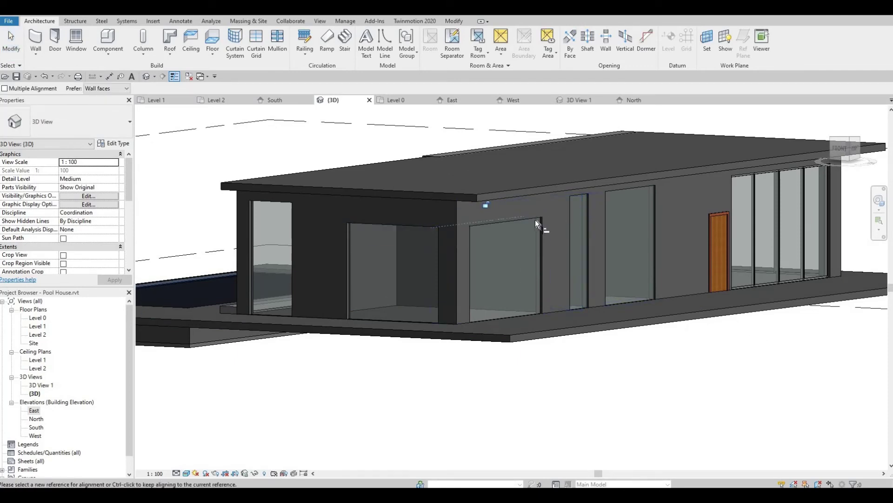
click(535, 219)
click(590, 198)
click(624, 193)
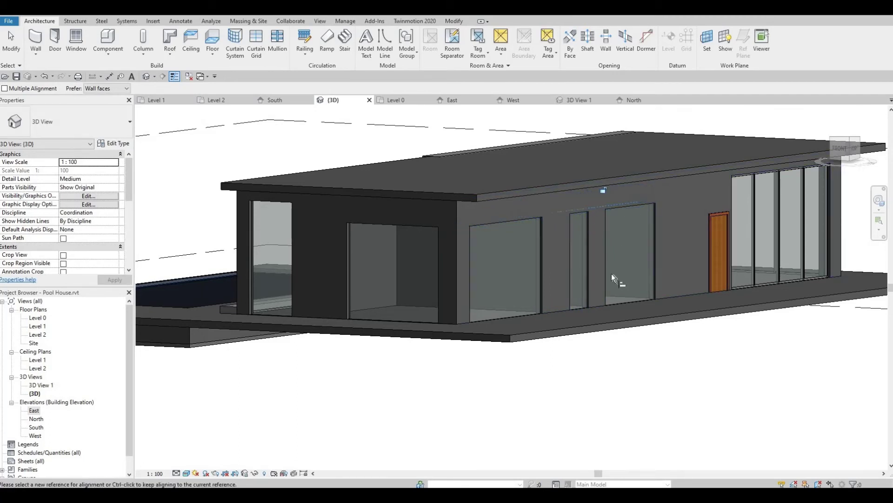
- Align the door panel's top to the right panel's top edge
shift+middle_drag(604, 288, 604, 295)
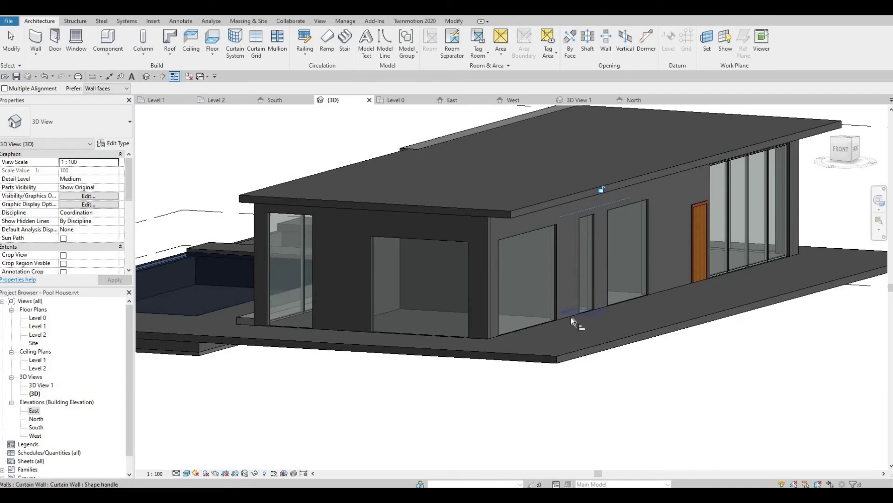
mouse_move(570, 317)
shift+middle_down()
mouse_move(639, 319)
mouse_move(553, 268)
shift+middle_up()
click(557, 250)
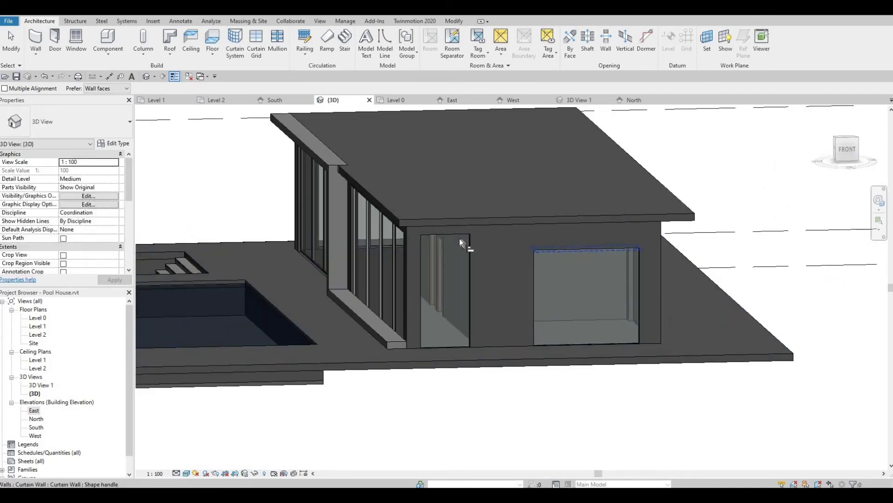
click(455, 238)
shift+middle_drag(539, 272, 358, 229)
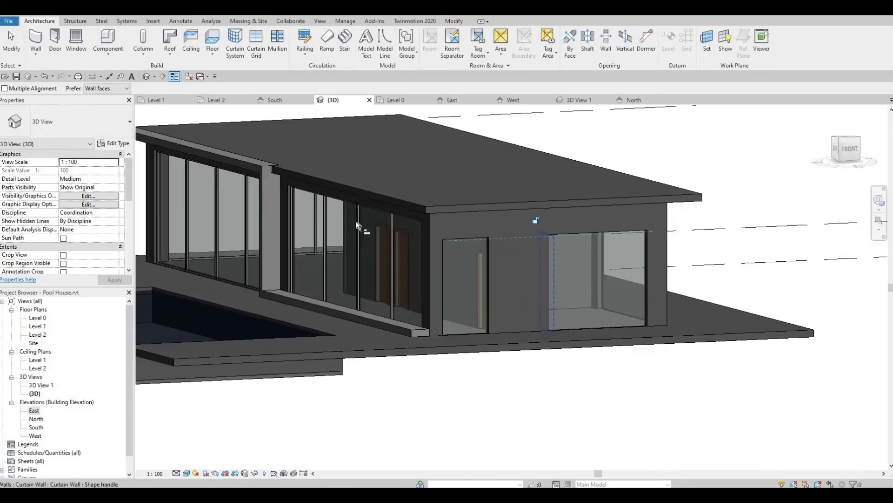
- Add East elevation grid lines making 975 mm and 1350 mm panels, plus a horizontal split on the narrow panel
double_click(35, 411)
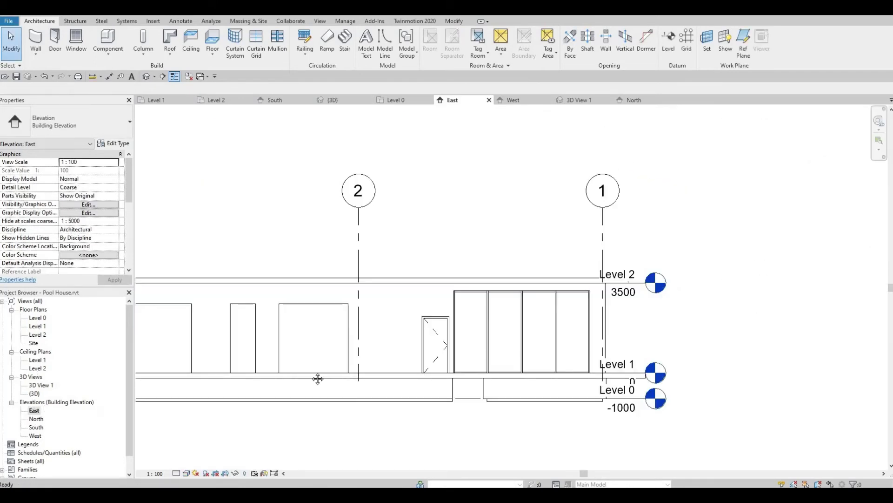
middle_drag(318, 379, 526, 334)
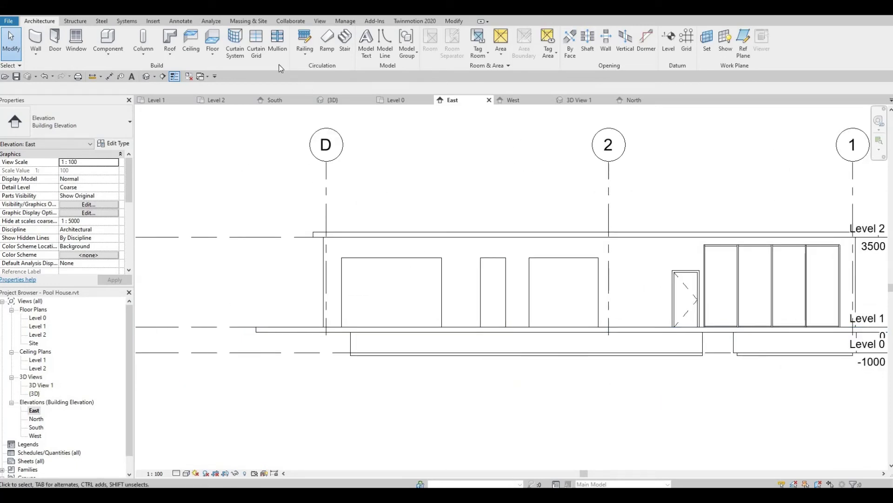
click(252, 45)
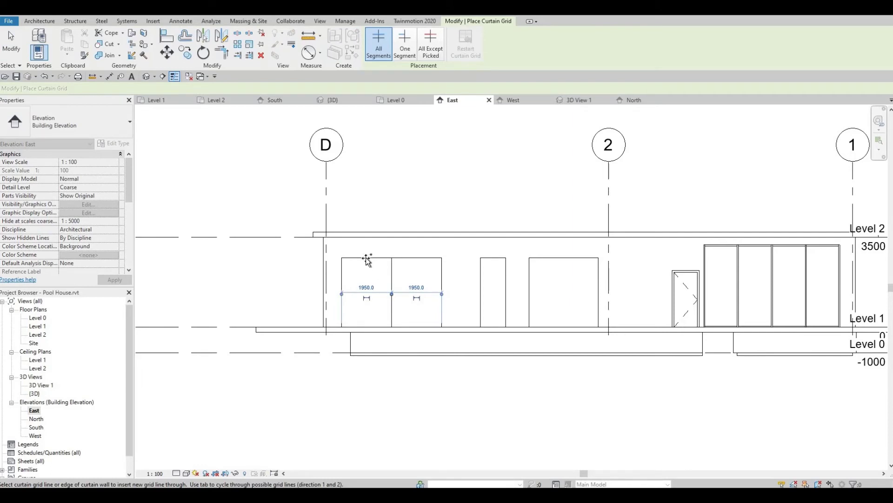
click(388, 258)
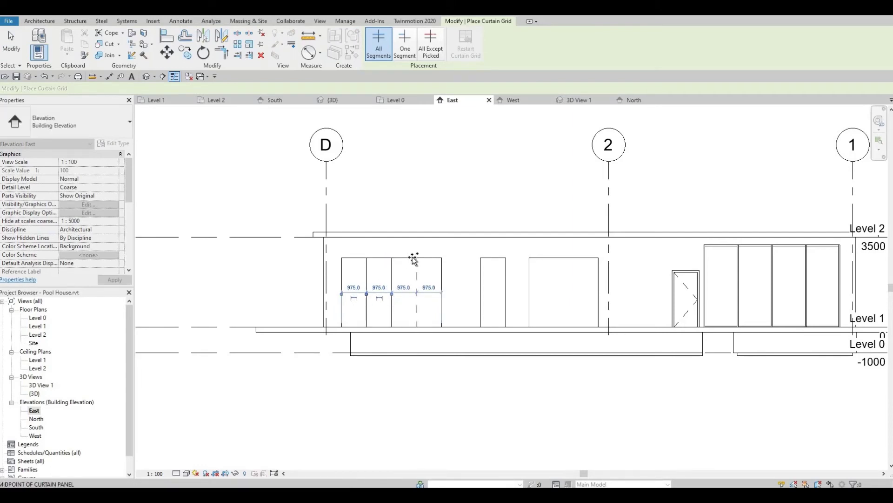
click(409, 259)
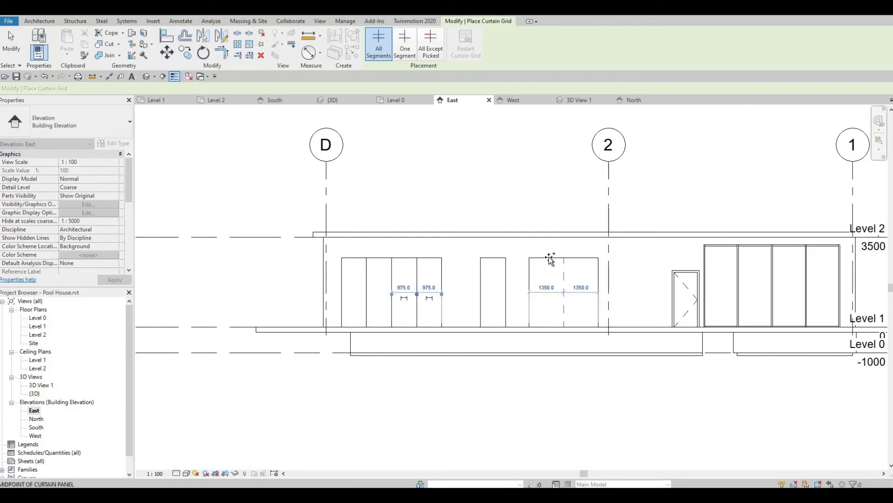
click(550, 258)
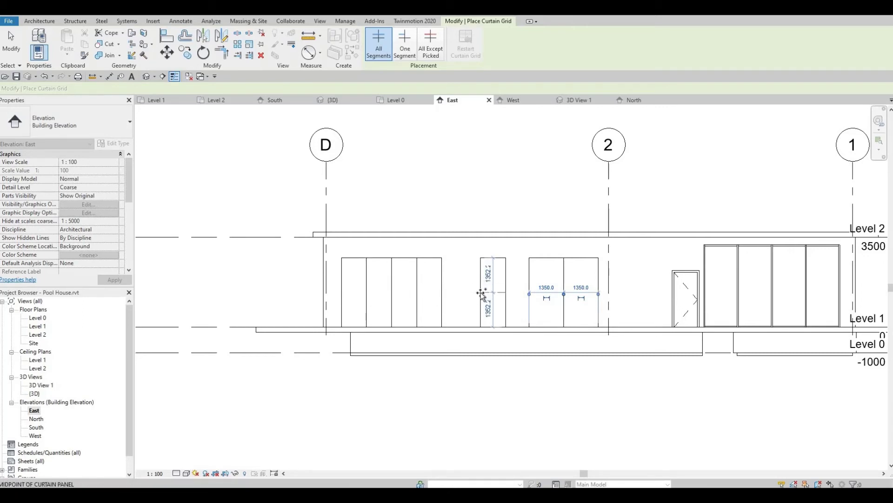
click(482, 277)
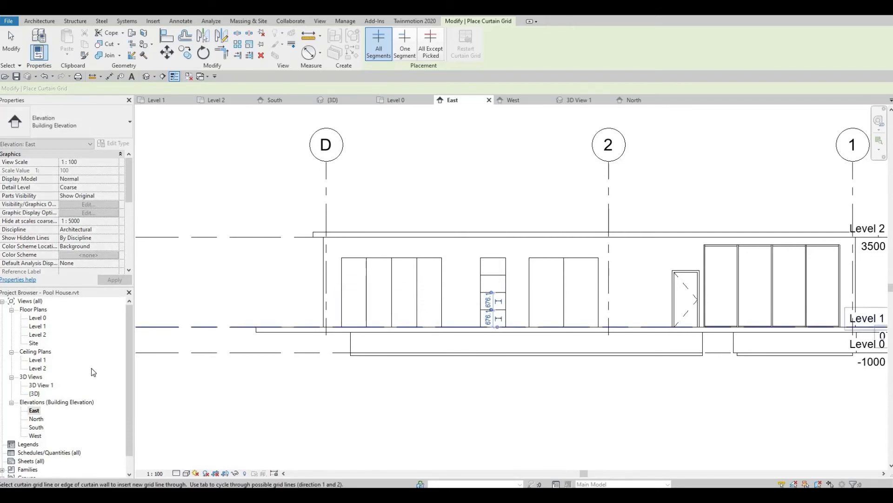
double_click(36, 427)
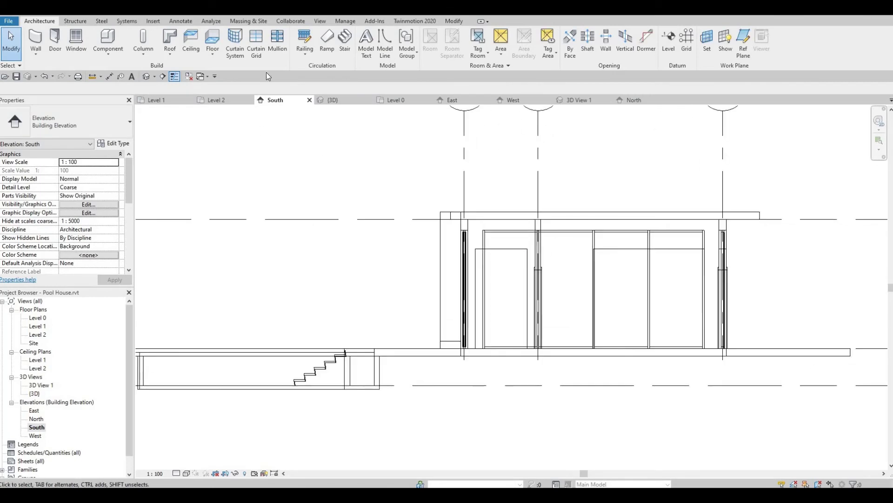
- Split the South narrow panel into 676.1 mm rows and the glazed wall into two 1500 mm panels
click(256, 44)
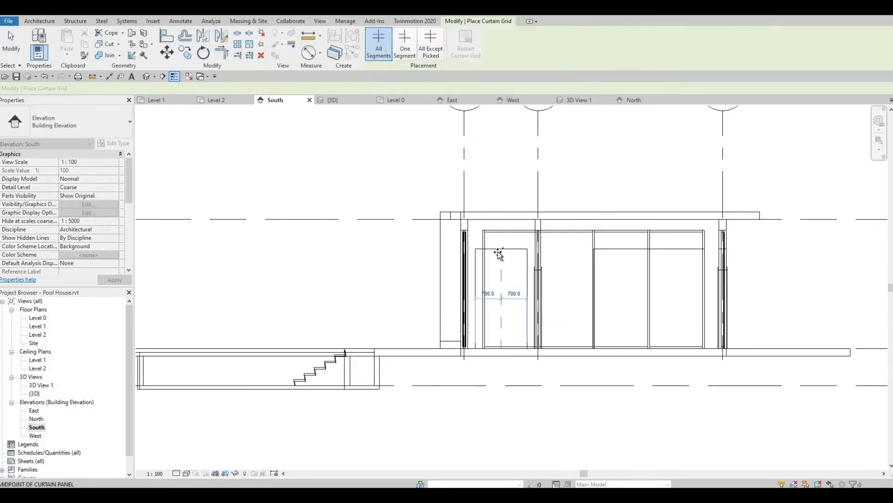
click(477, 301)
click(478, 276)
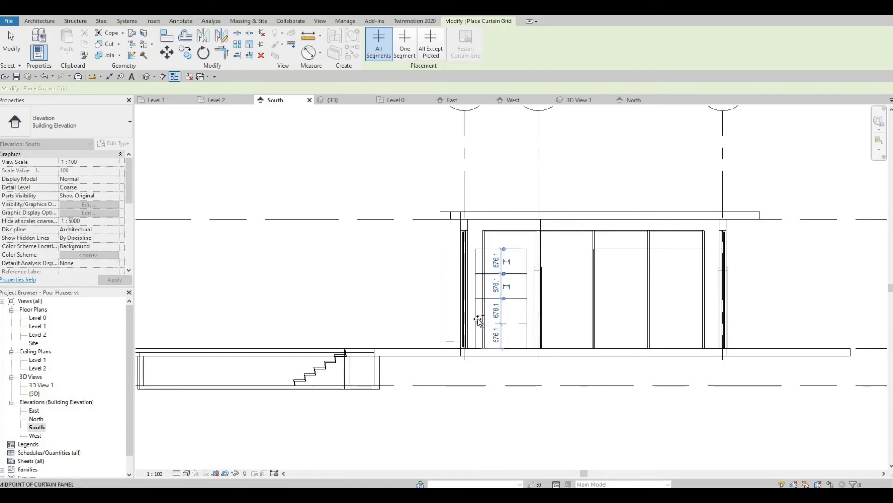
click(655, 252)
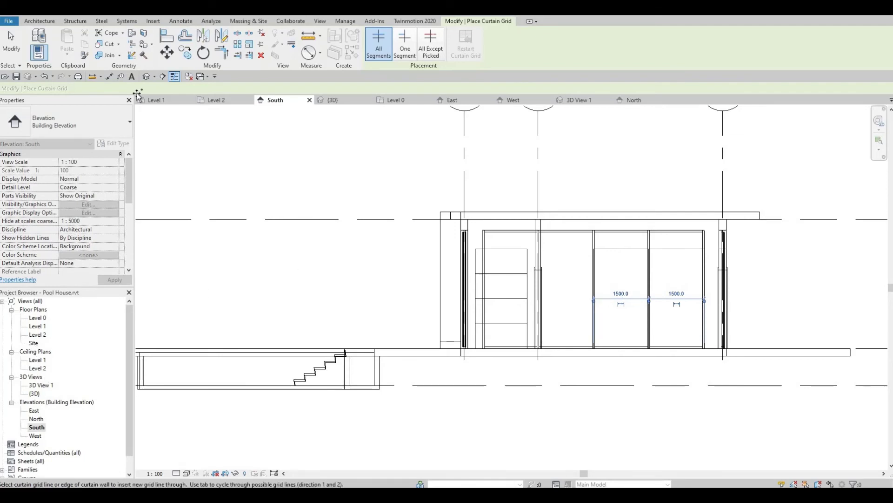
click(39, 22)
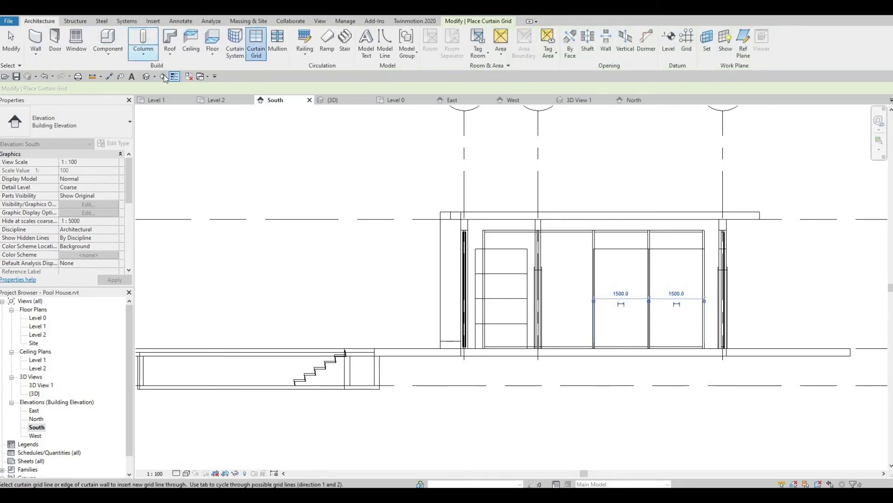
click(146, 77)
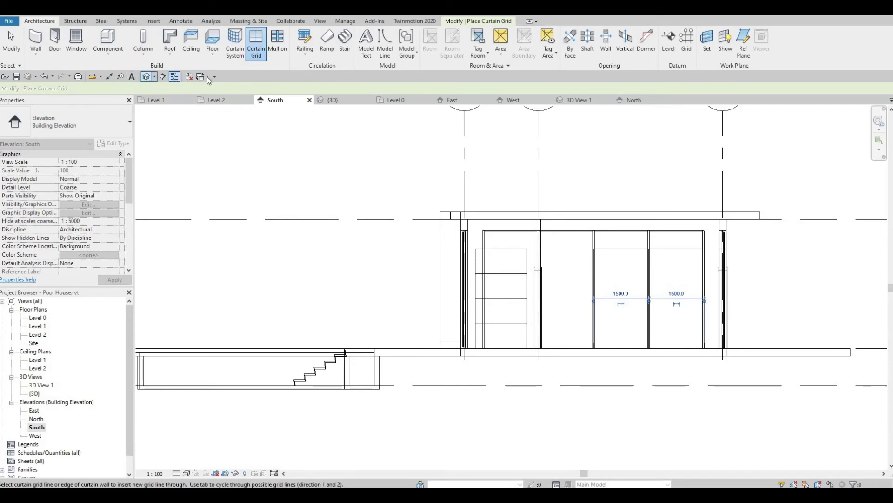
- Add All Grid Lines mullions to the small narrow and glazed curtain walls
click(278, 42)
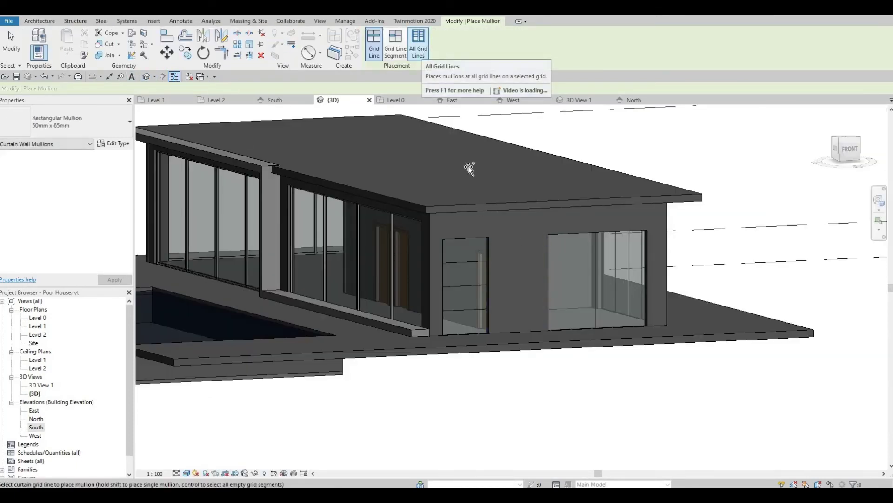
click(420, 51)
click(472, 240)
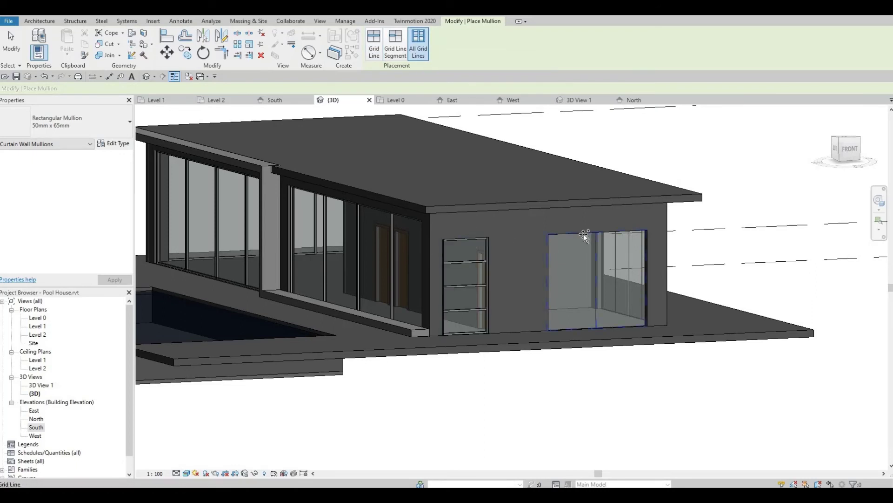
click(617, 294)
mouse_move(448, 297)
shift+middle_down()
mouse_move(432, 300)
mouse_move(551, 250)
shift+middle_up()
- Add mullions to the wide, narrow and remaining curtain walls, checking them in 3D
click(551, 248)
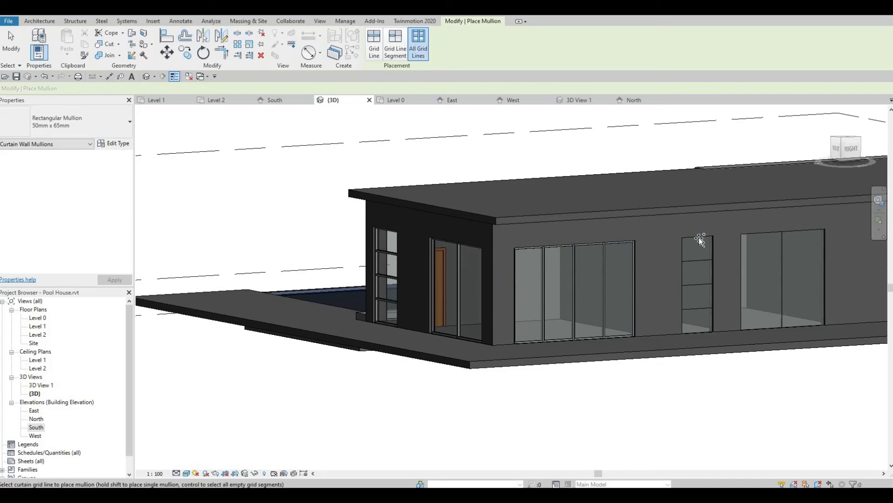
click(699, 238)
click(747, 248)
shift+middle_drag(367, 270, 370, 303)
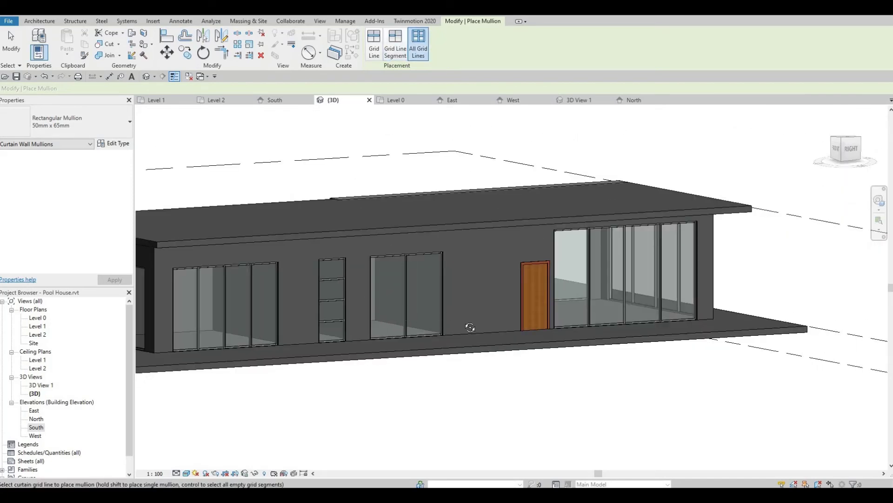
mouse_move(464, 326)
shift+middle_down()
mouse_move(554, 321)
mouse_move(420, 309)
mouse_move(470, 259)
mouse_move(534, 319)
mouse_move(502, 324)
mouse_move(487, 355)
mouse_move(443, 295)
shift+middle_up()
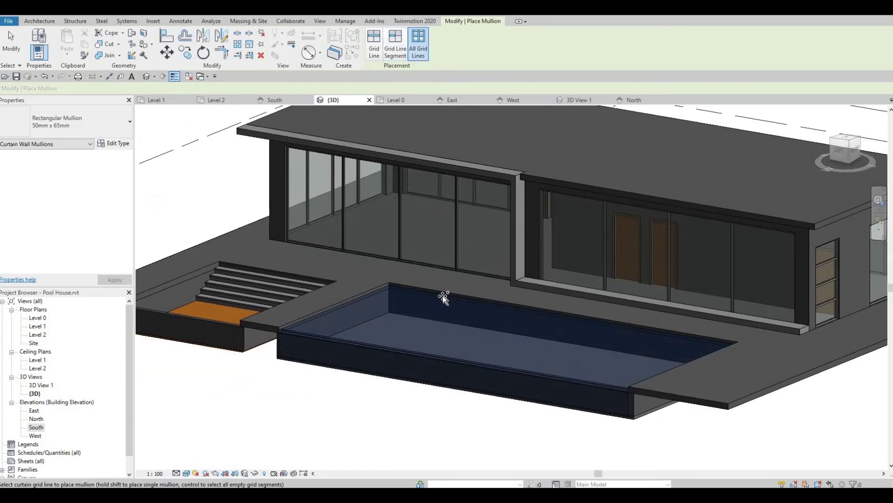
key(Escape)
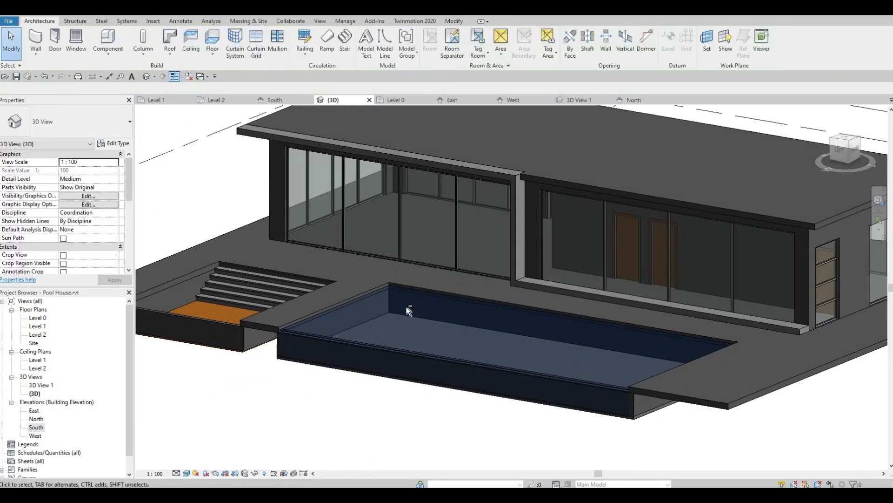
- Drag the 3D View 1 crop boundary's left edge outward, then reopen the default 3D view
mouse_move(430, 323)
shift+middle_down()
mouse_move(441, 337)
mouse_move(553, 313)
mouse_move(561, 330)
shift+middle_up()
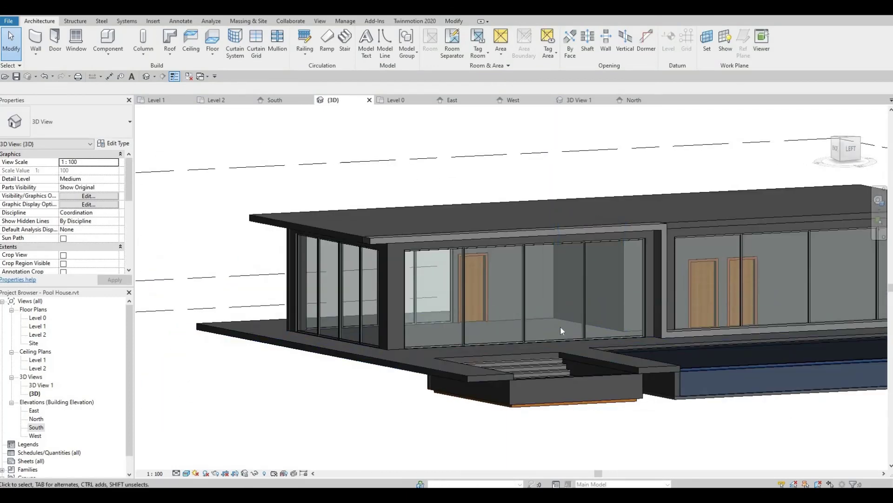
double_click(40, 386)
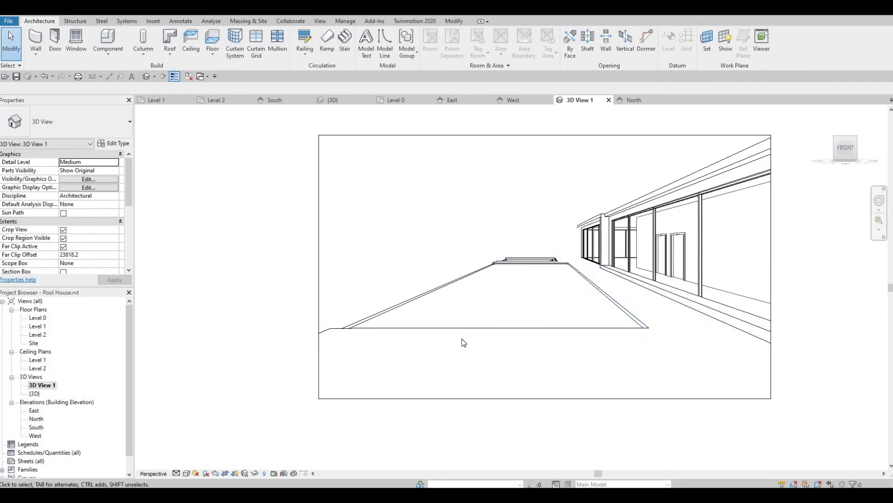
click(319, 271)
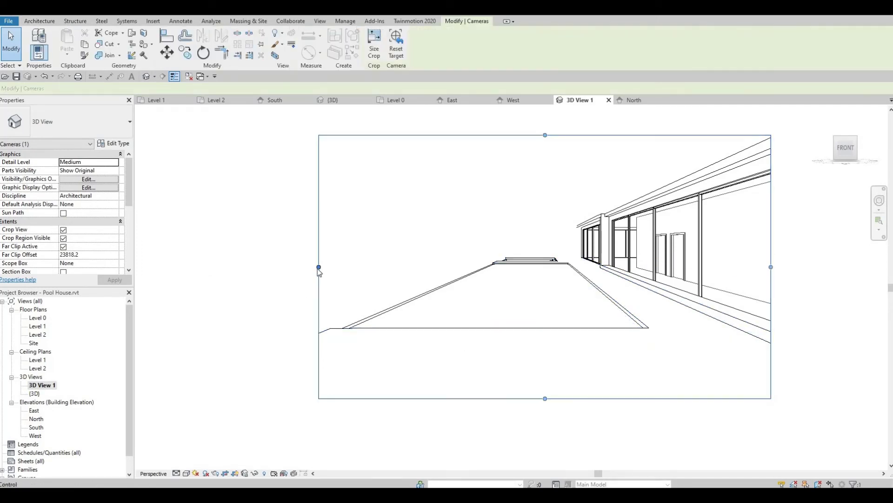
drag(312, 266, 306, 267)
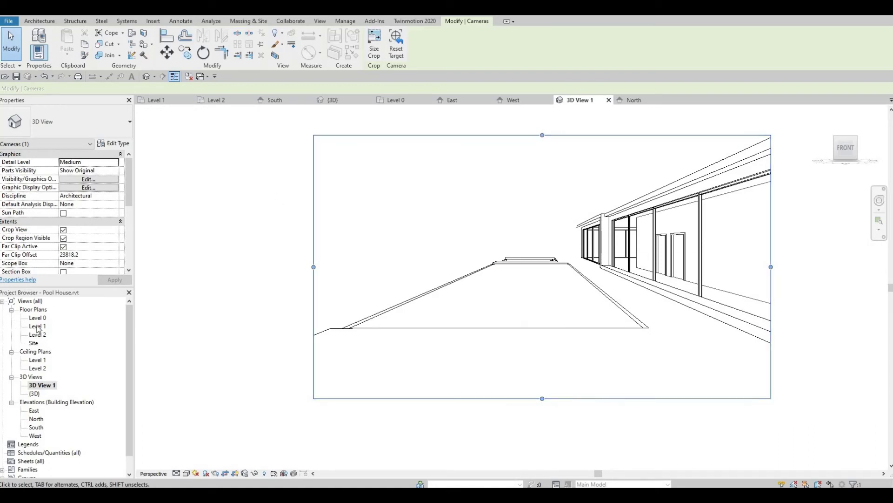
click(37, 326)
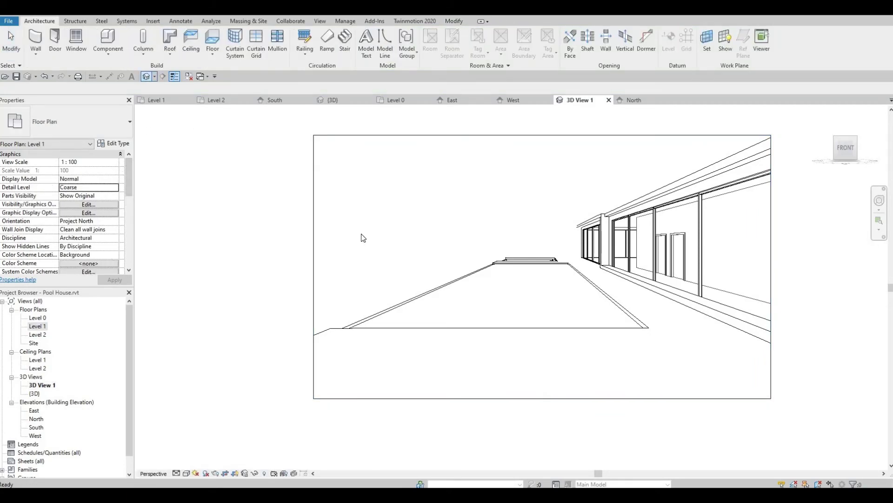
key(ctrl+Tab)
mouse_move(403, 344)
shift+middle_down()
mouse_move(357, 419)
mouse_move(429, 435)
shift+middle_up()
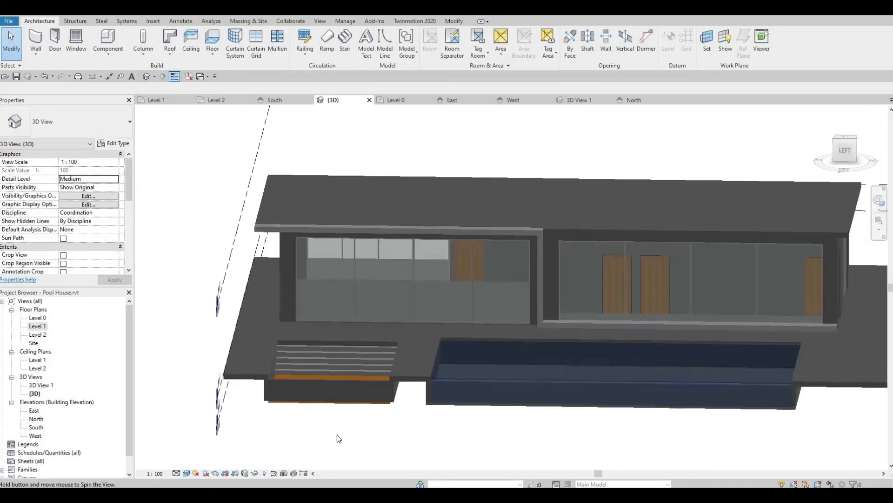
mouse_move(339, 438)
shift+middle_down()
mouse_move(428, 403)
mouse_move(508, 390)
shift+middle_up()
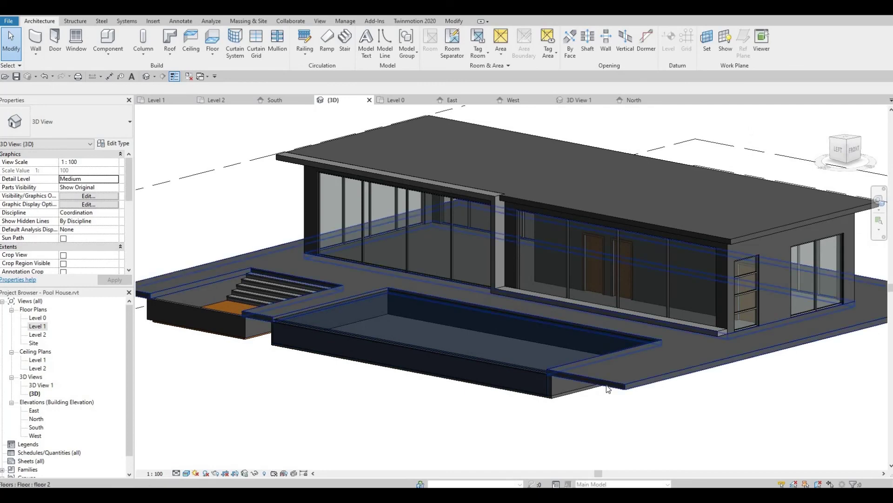
click(602, 388)
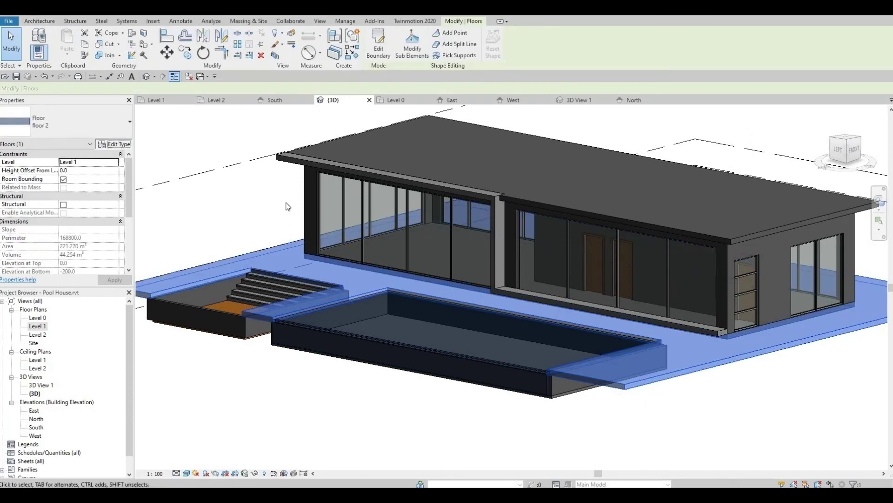
click(114, 144)
click(504, 230)
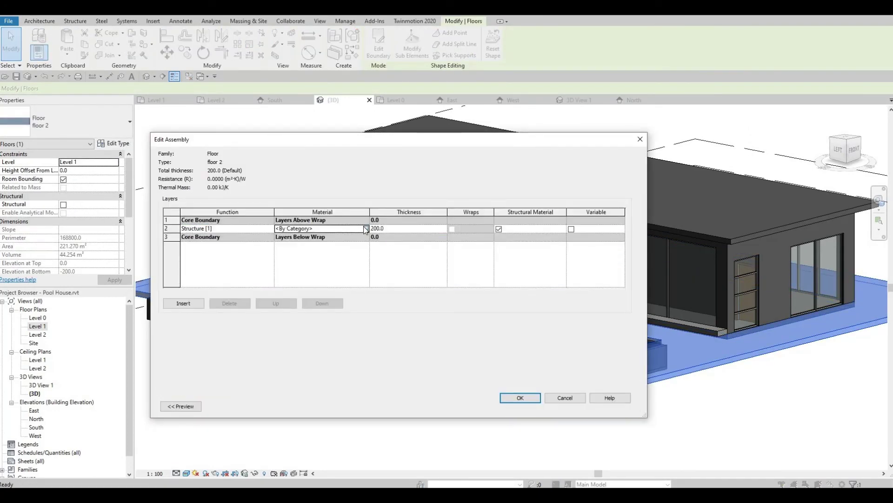
click(365, 229)
scroll(343, 244, up, 5)
scroll(341, 244, up, 5)
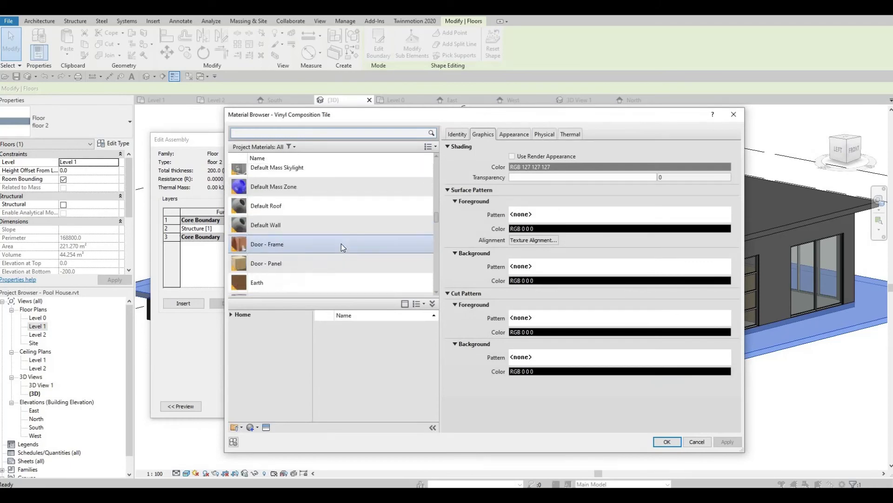
scroll(341, 244, up, 5)
scroll(340, 244, up, 2)
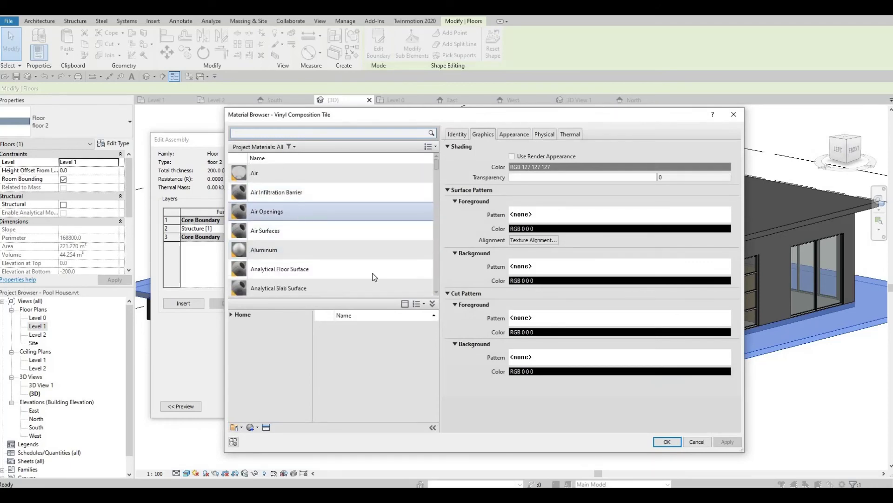
click(665, 441)
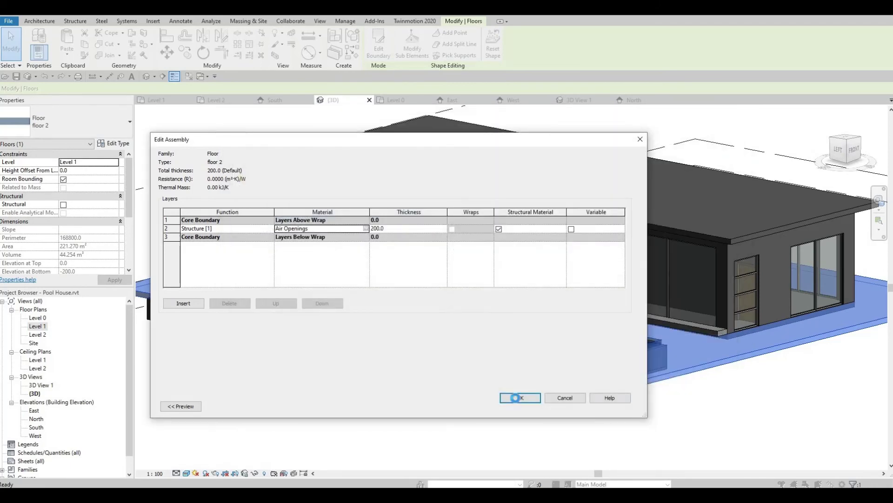
click(516, 397)
click(524, 405)
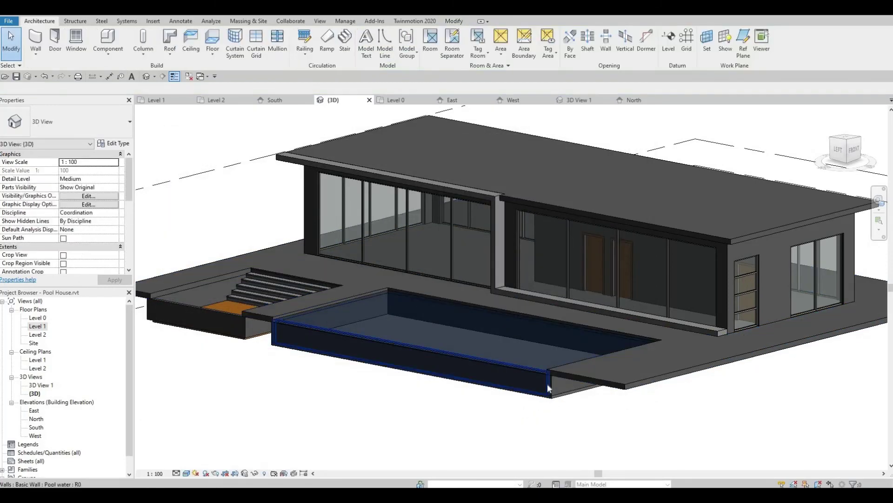
click(575, 375)
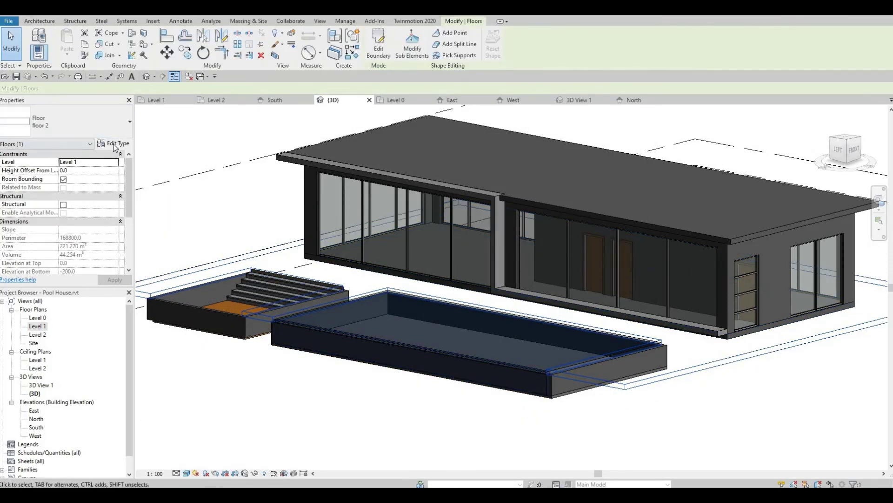
click(114, 145)
click(426, 228)
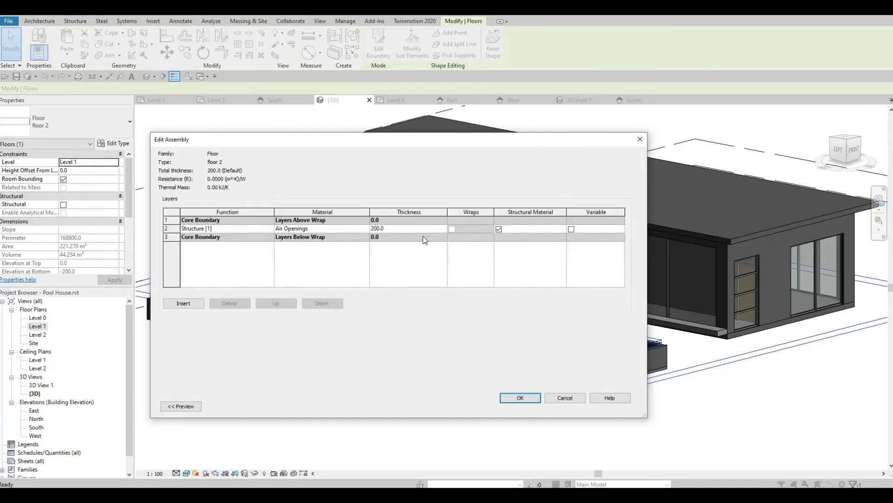
key(Escape)
key(Escape)
key(Escape)
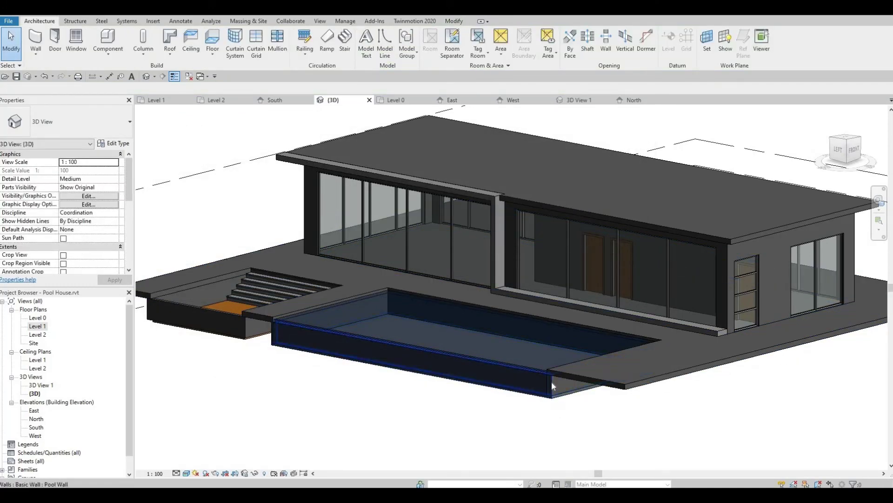
- Select the four pool walls and set the Pool Wall type's structure layer material to Aluminum
key(Tab)
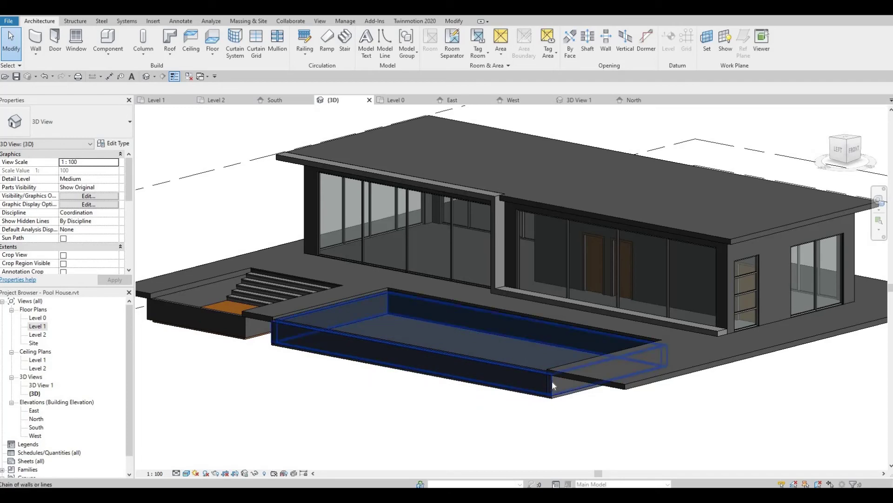
click(552, 380)
scroll(518, 363, up, 3)
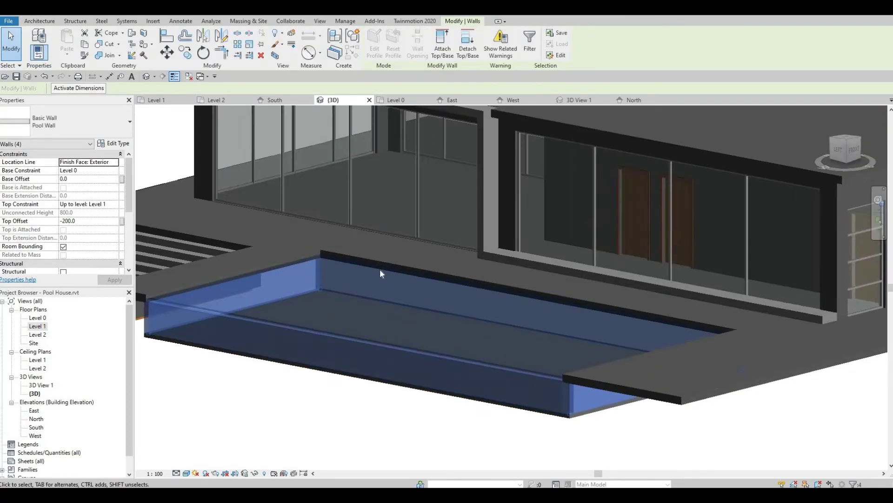
click(116, 143)
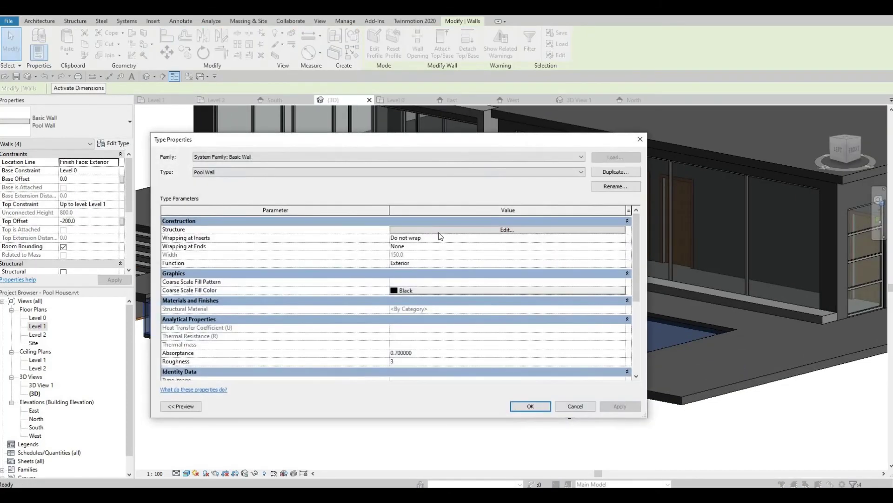
click(396, 229)
click(395, 228)
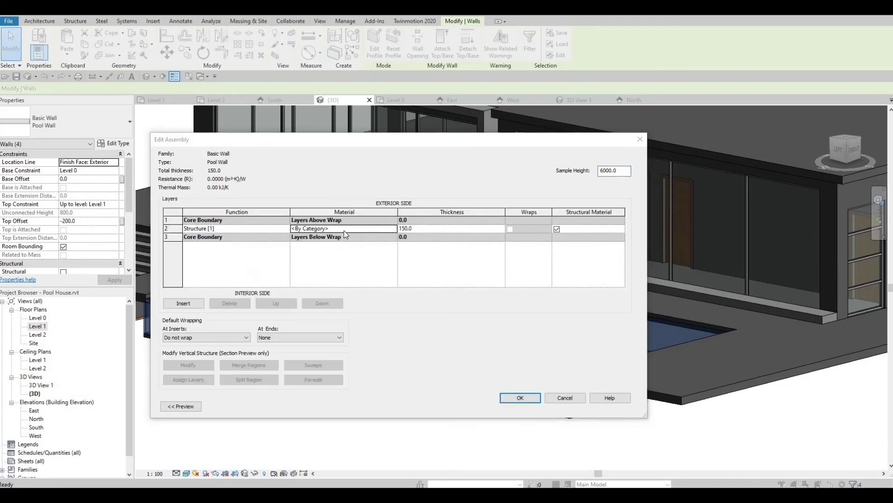
click(312, 248)
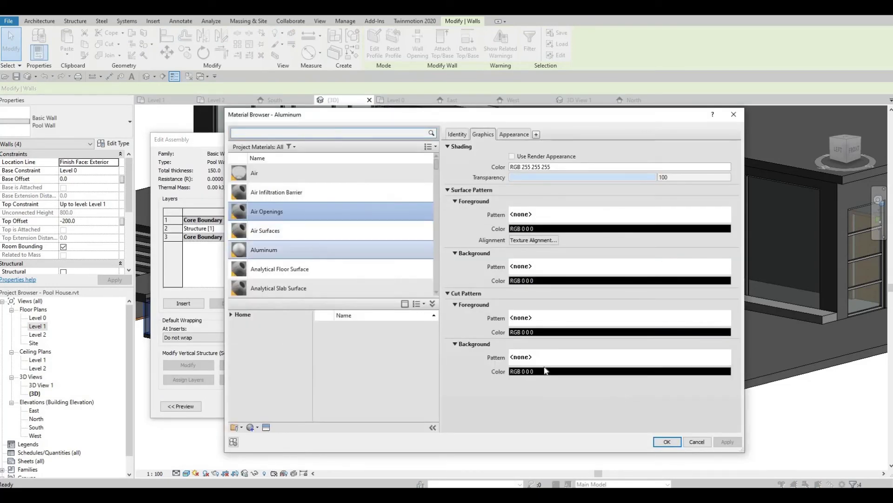
click(667, 442)
click(539, 399)
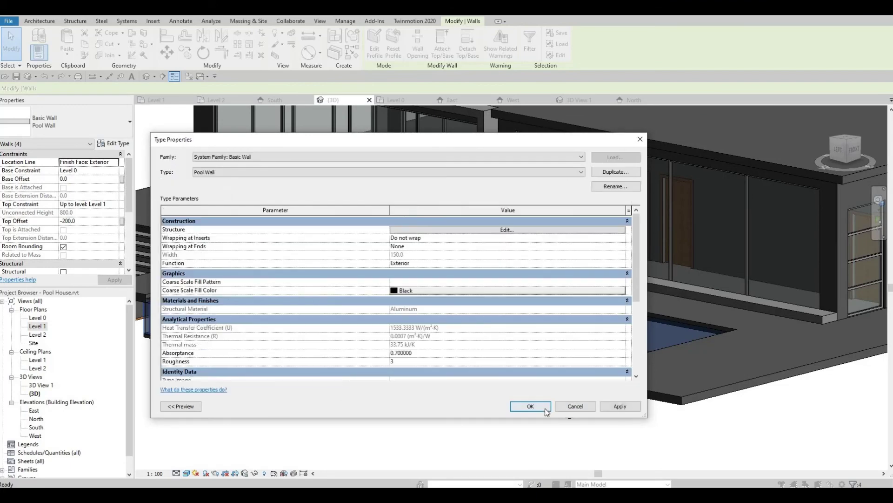
click(530, 408)
click(479, 429)
scroll(512, 396, up, 3)
- Select the chain of four walls around the stair pit
scroll(531, 384, down, 3)
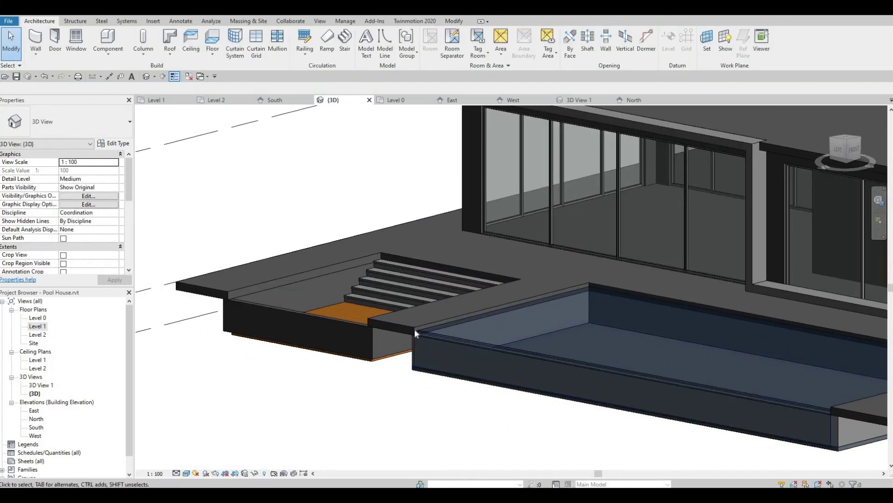
click(407, 325)
key(Escape)
scroll(394, 401, down, 2)
scroll(394, 401, down, 1)
key(Tab)
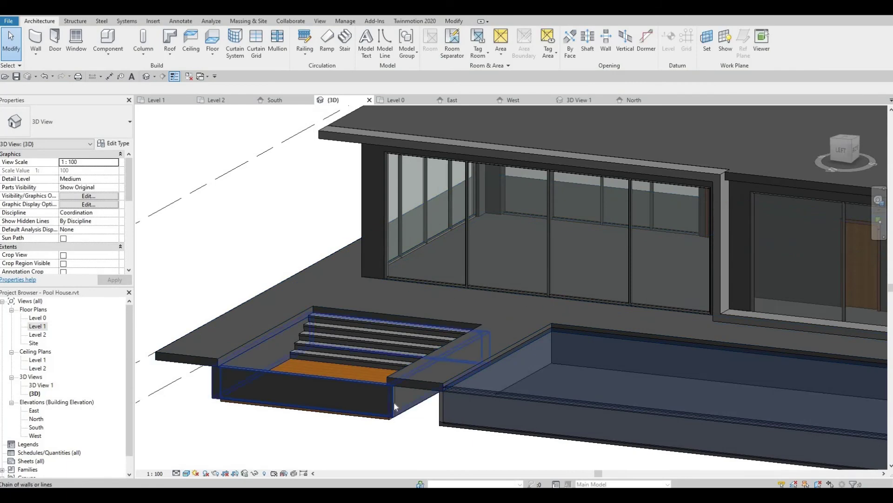
click(394, 403)
- Set the Wall 3 type's structure layer material to Brick, Common
click(116, 144)
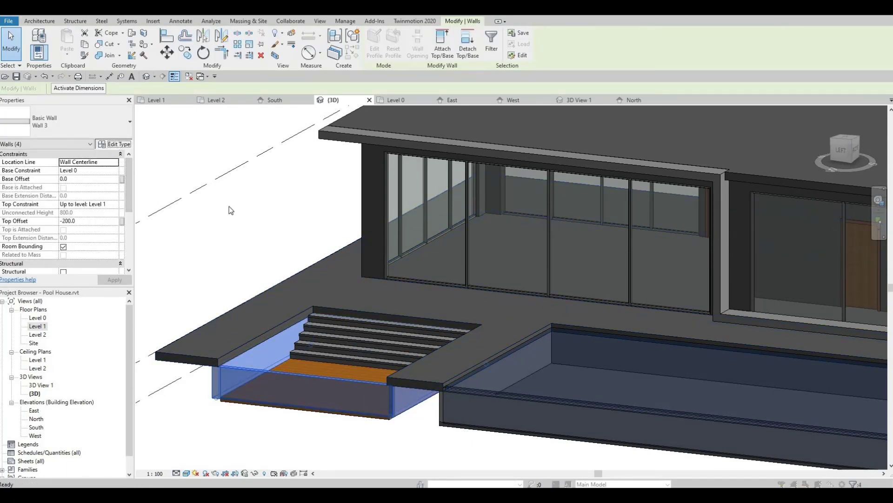
click(393, 230)
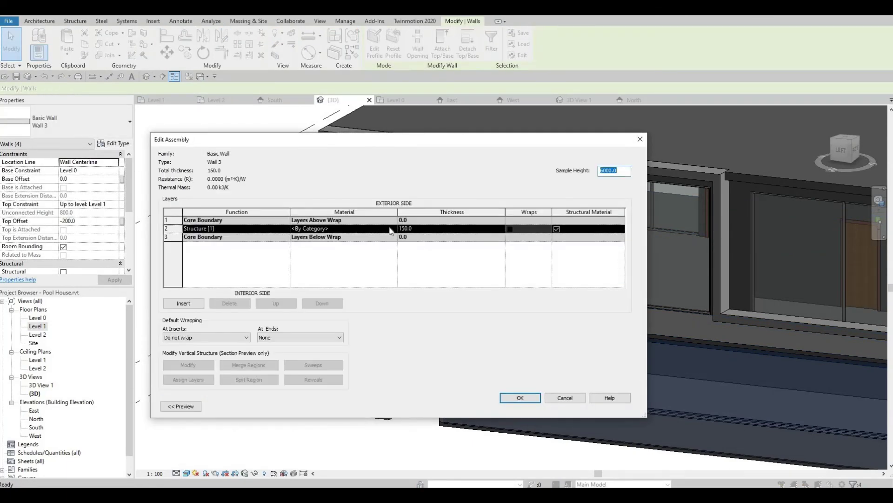
click(391, 229)
click(394, 230)
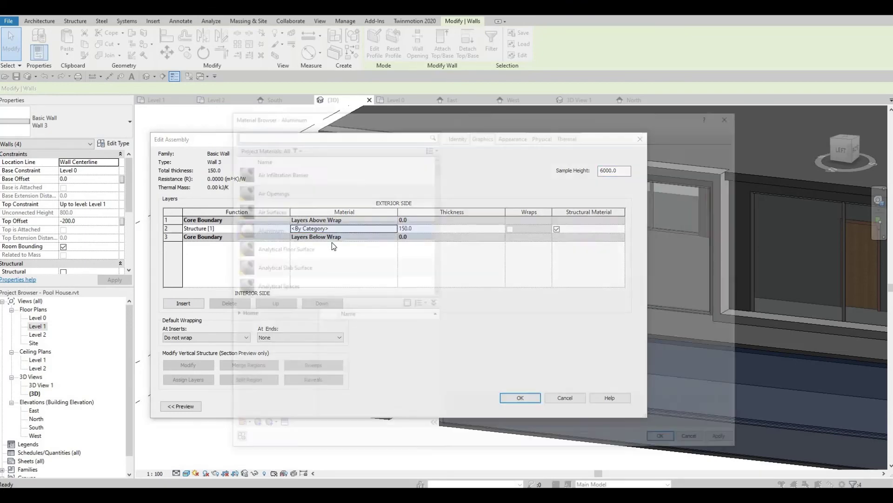
scroll(313, 269, down, 2)
click(316, 237)
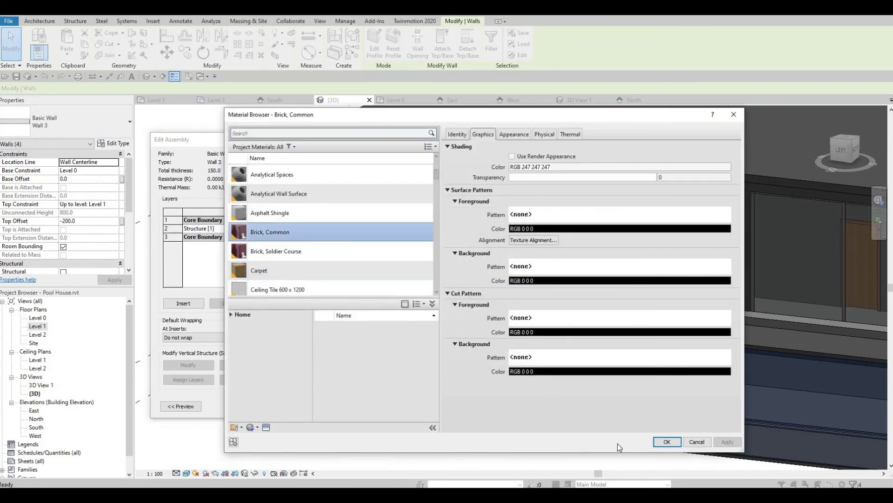
click(668, 443)
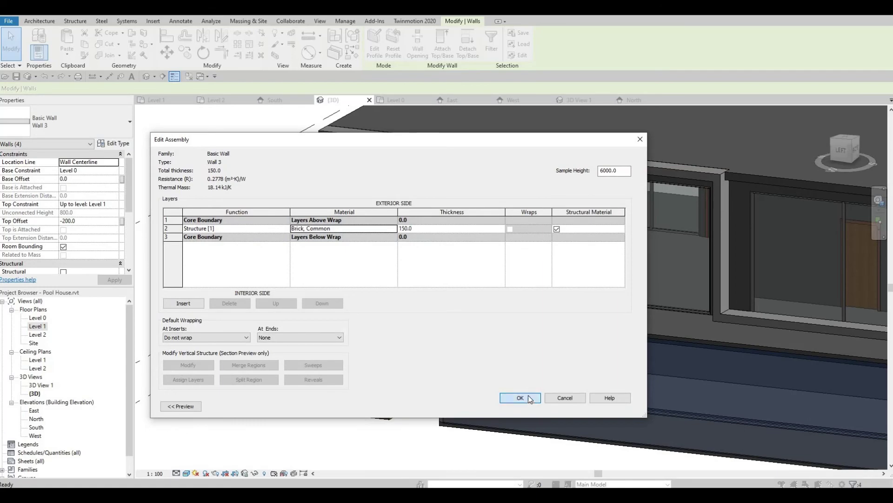
click(528, 395)
key(Escape)
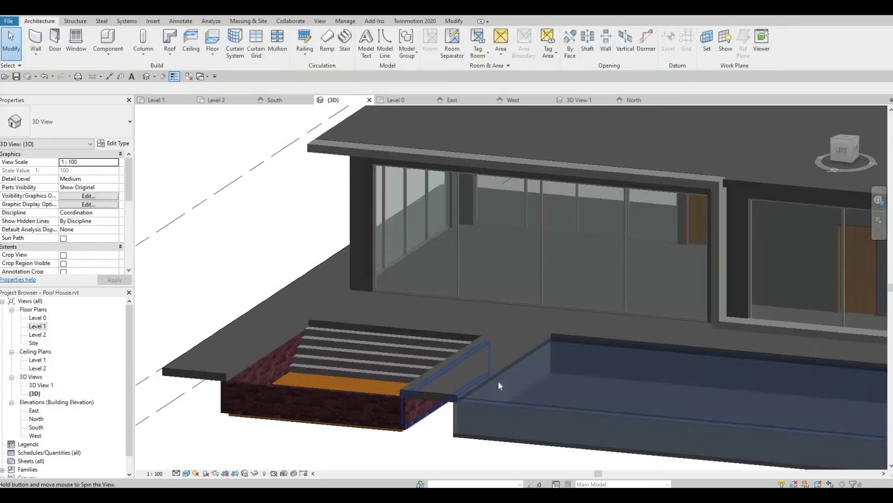
mouse_move(498, 381)
shift+middle_down()
mouse_move(488, 403)
mouse_move(616, 350)
shift+middle_up()
scroll(550, 376, down, 2)
- Set the Generic - 200mm wall type's structure layer material to Carpet
click(615, 350)
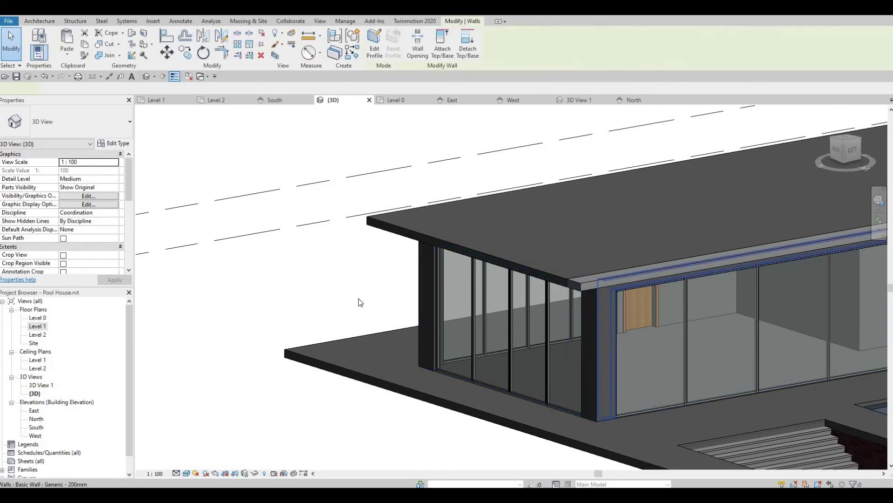
click(116, 144)
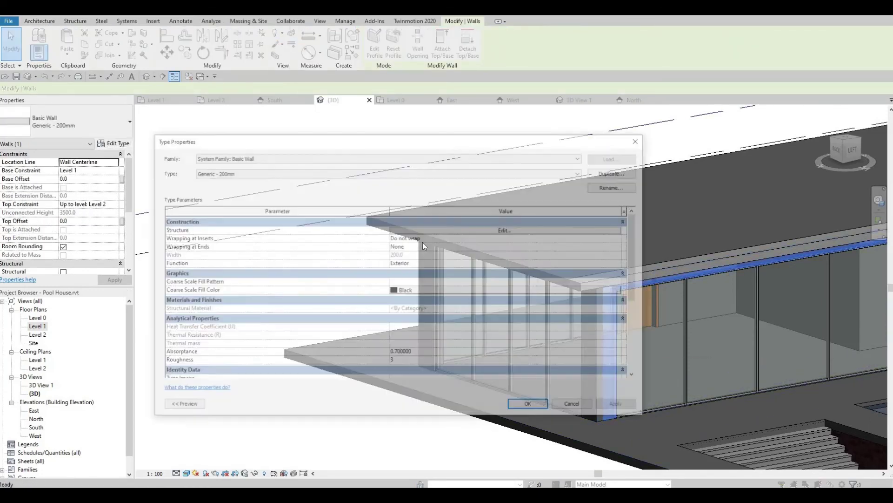
click(466, 231)
click(393, 232)
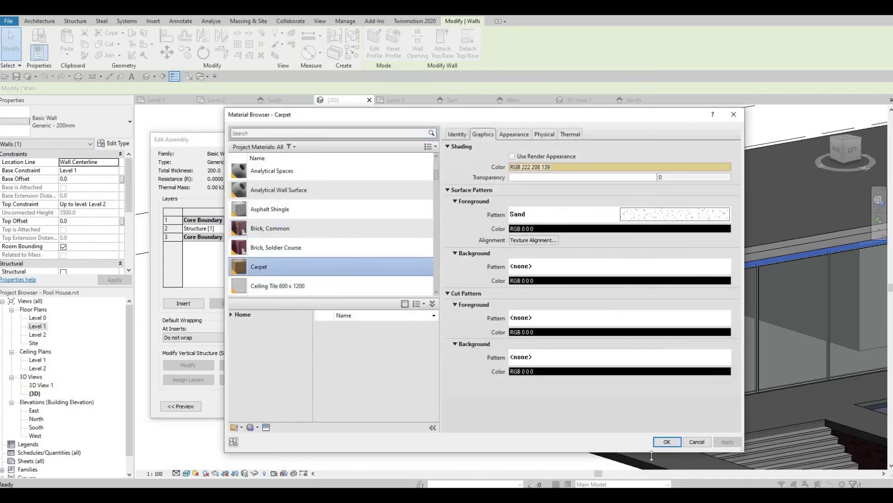
click(666, 442)
click(537, 401)
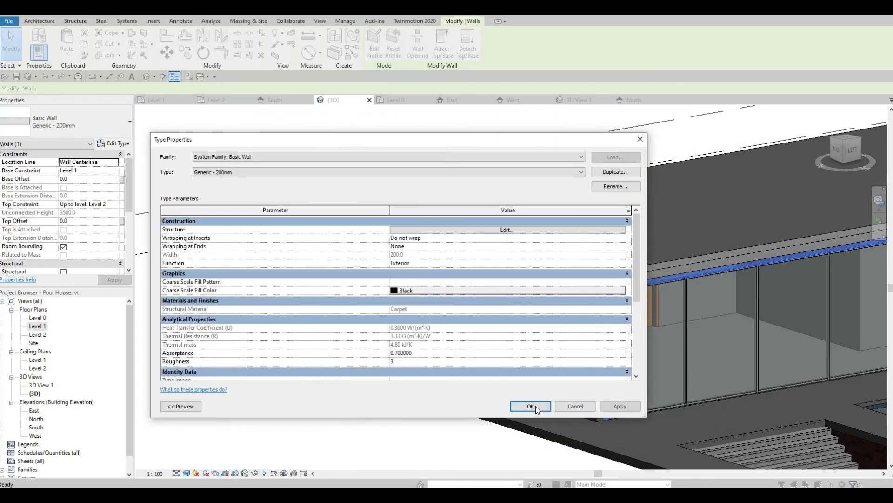
key(Escape)
- Set the Roof 1 type's structure layer material to Ceiling Tile 600 x 1200
click(376, 251)
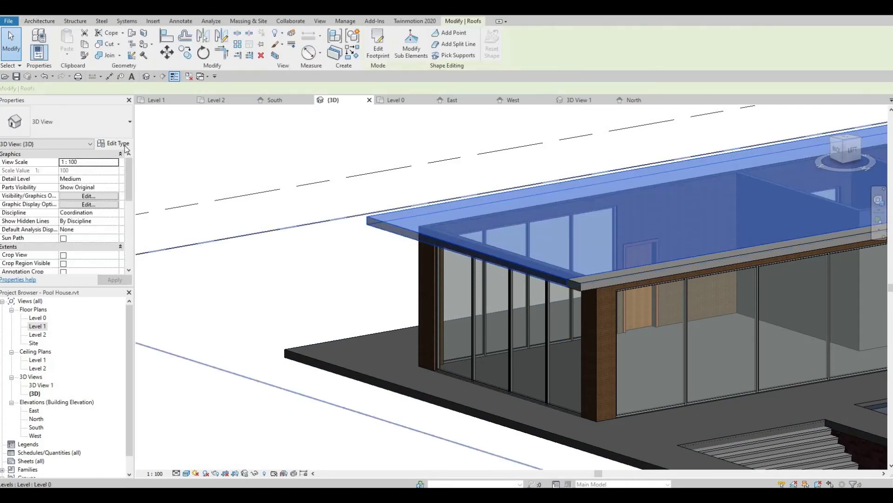
click(114, 143)
click(493, 230)
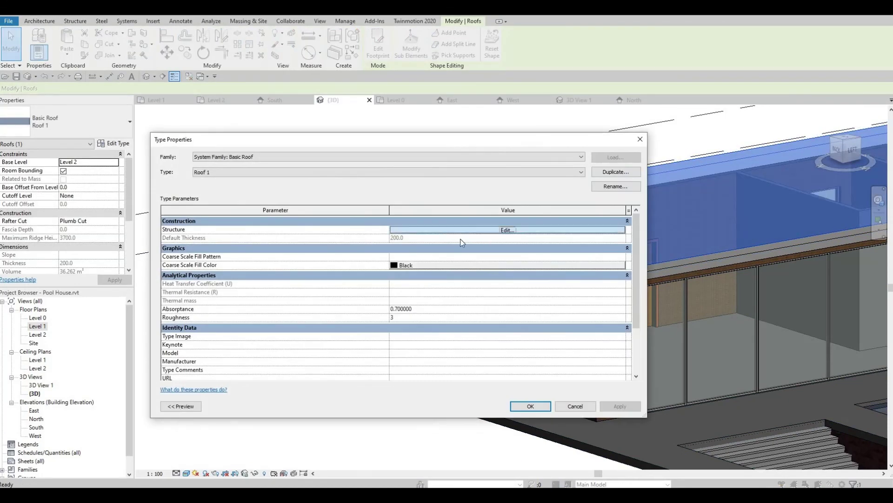
click(386, 229)
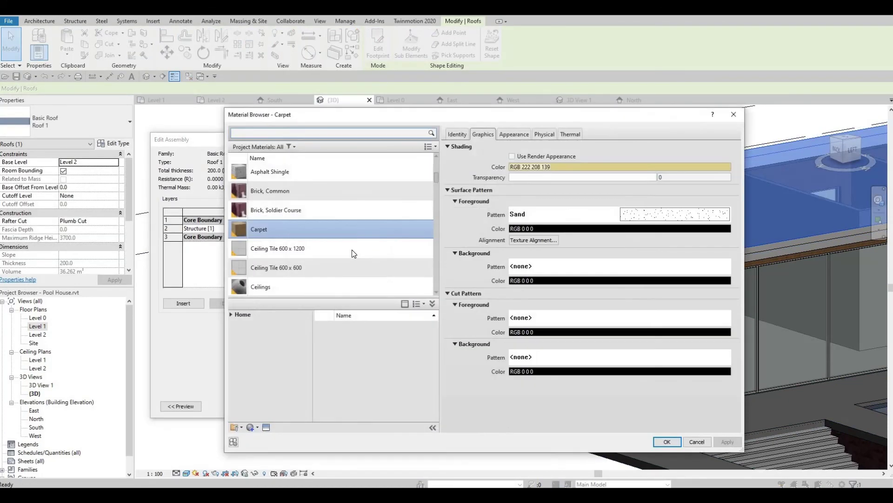
click(277, 247)
click(667, 441)
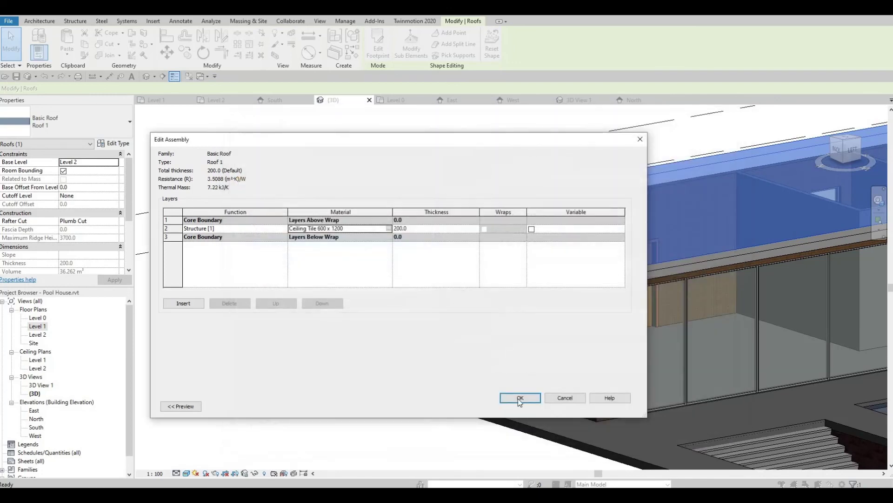
click(520, 396)
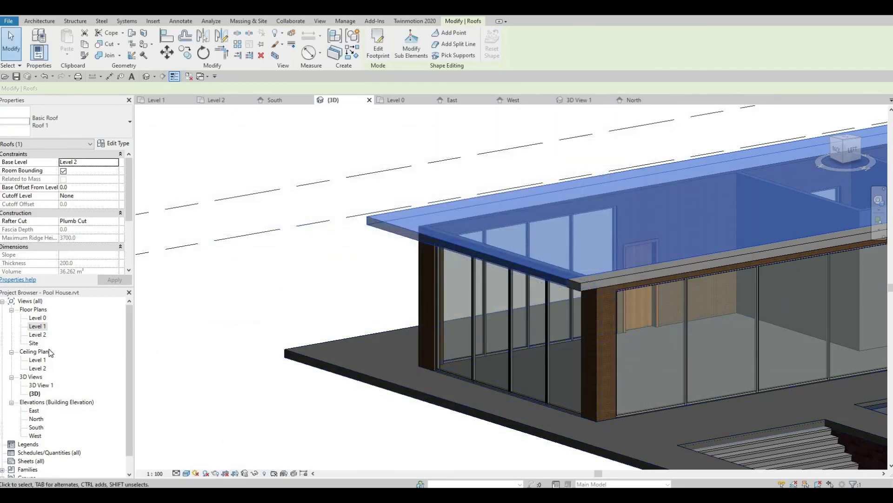
- In the Level 1 plan, set the grid-line-2 wall type's structure layer to Clad - White
double_click(38, 326)
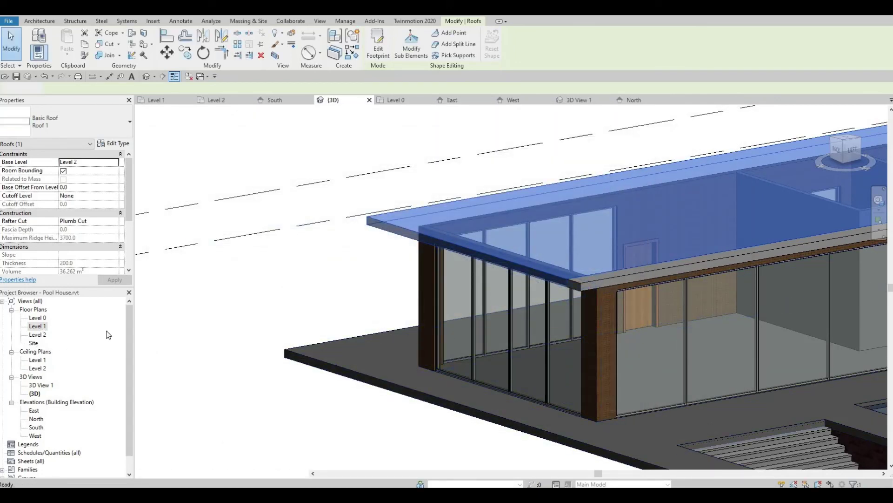
click(479, 350)
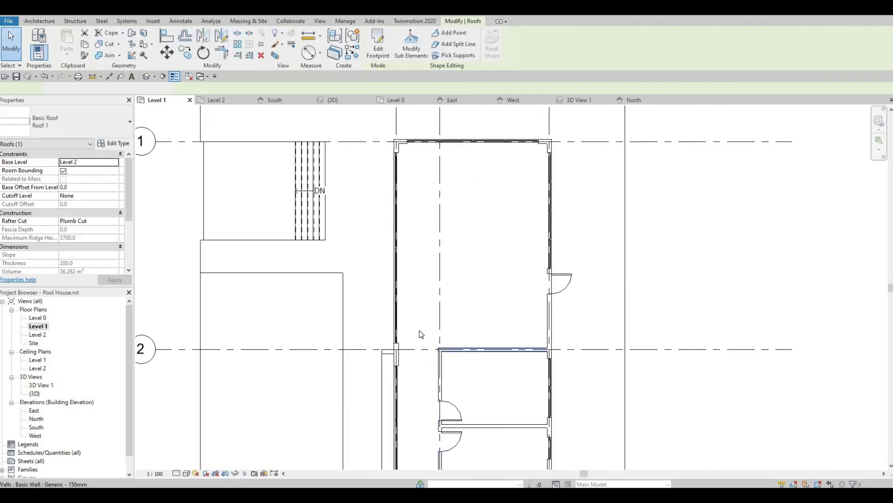
click(114, 143)
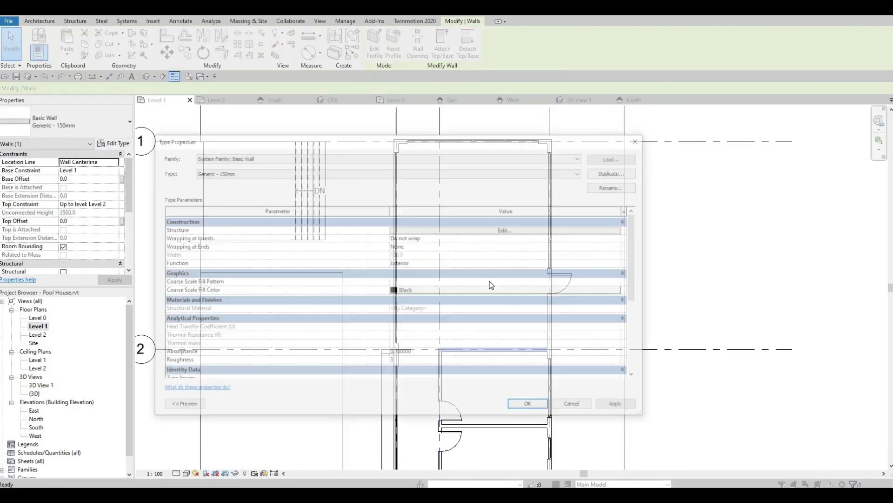
click(498, 235)
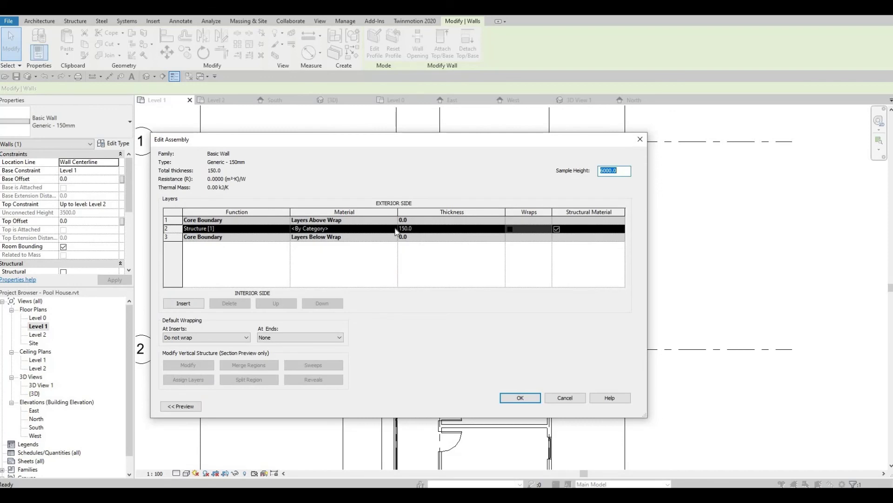
click(393, 228)
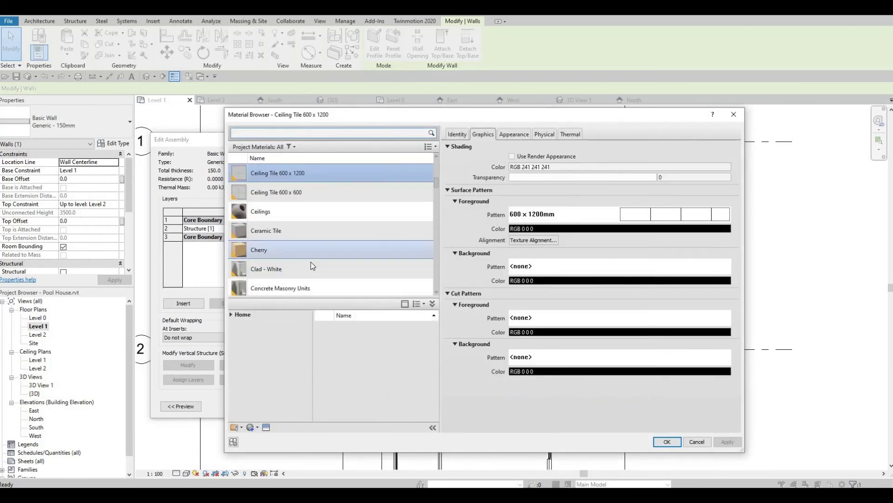
click(293, 269)
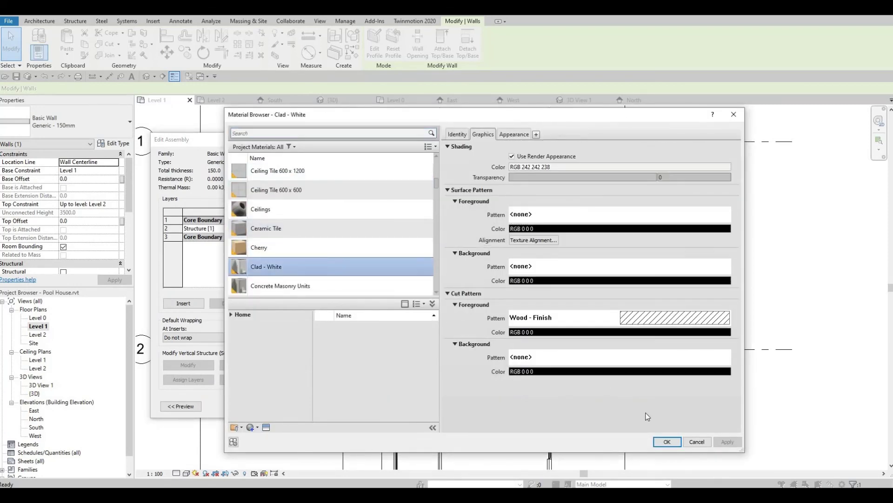
click(666, 441)
click(527, 395)
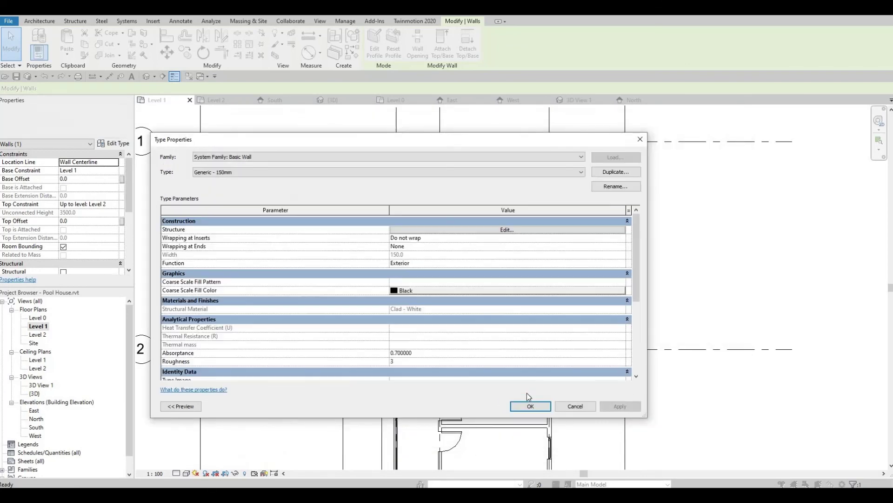
click(527, 404)
click(482, 399)
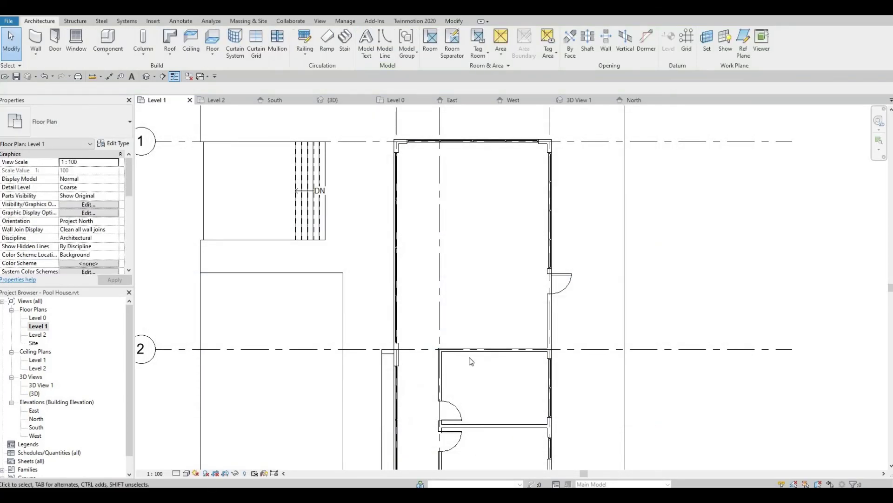
- Edit the thin in-place generic model so its extrusion uses Concrete Masonry Units
middle_drag(472, 395, 462, 361)
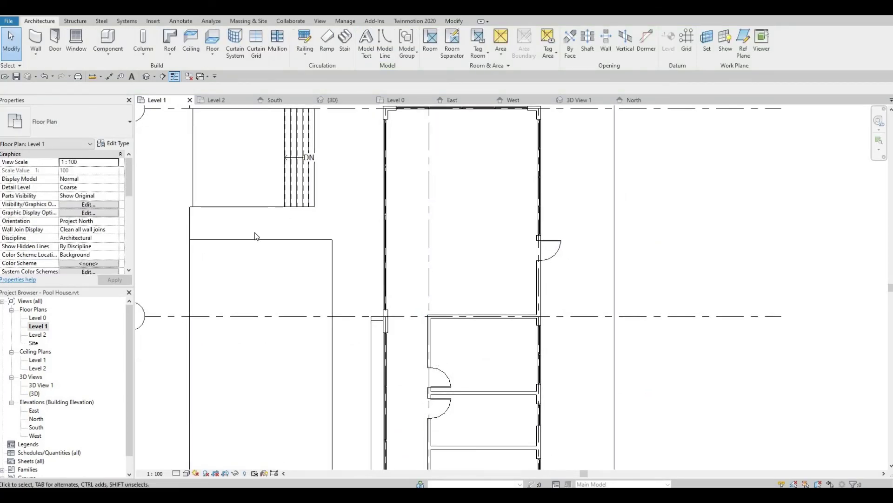
scroll(288, 260, down, 2)
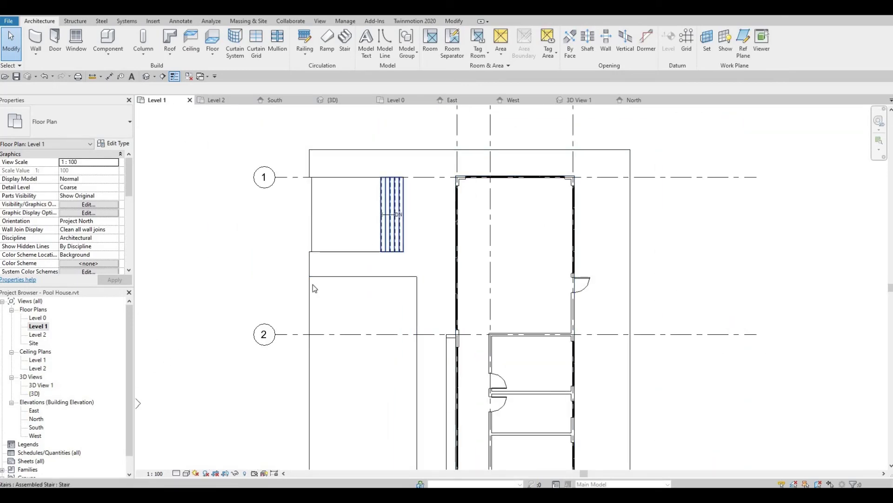
click(450, 367)
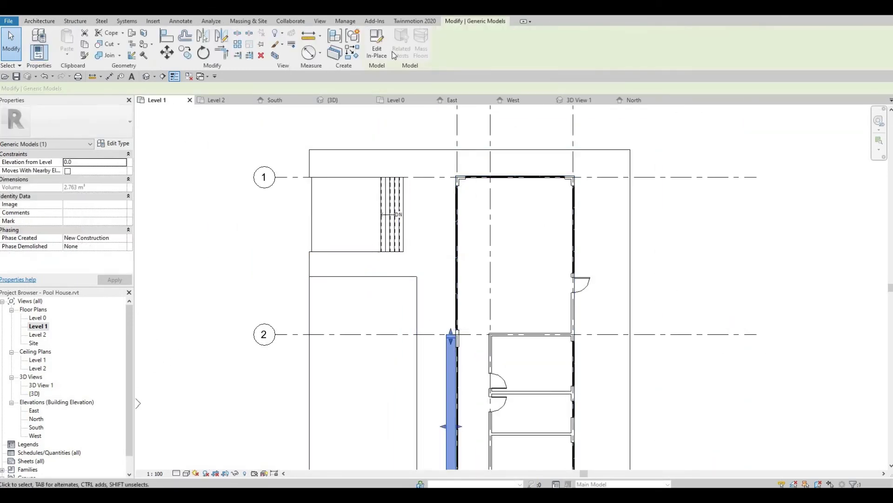
click(378, 47)
click(449, 394)
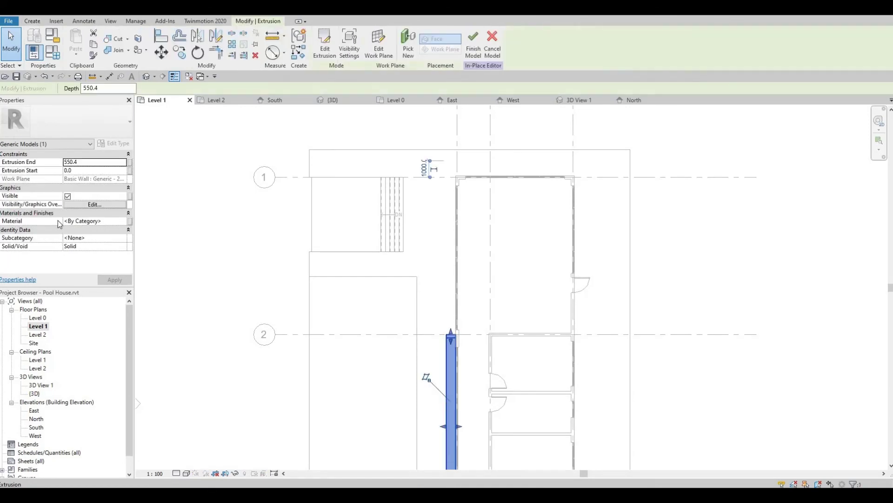
click(128, 221)
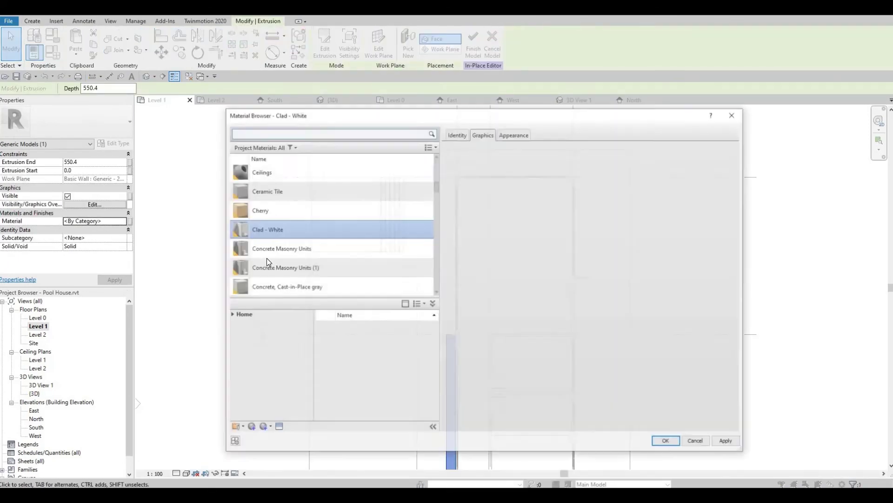
click(277, 249)
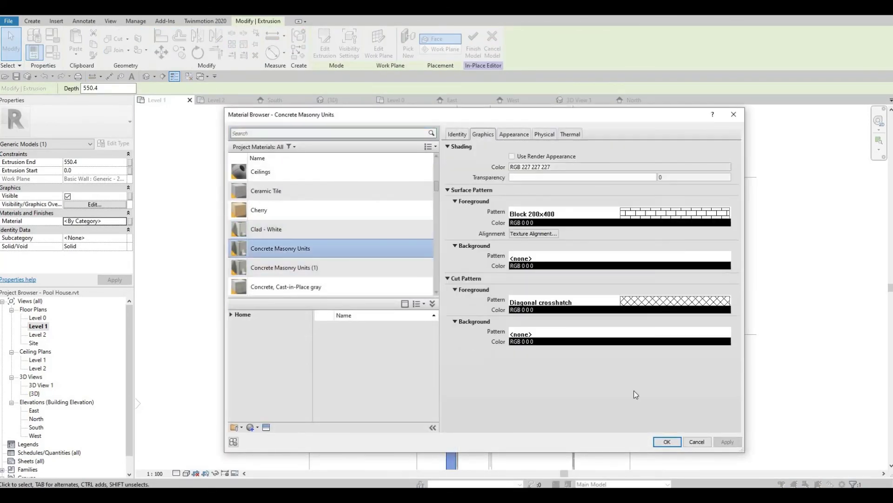
click(667, 441)
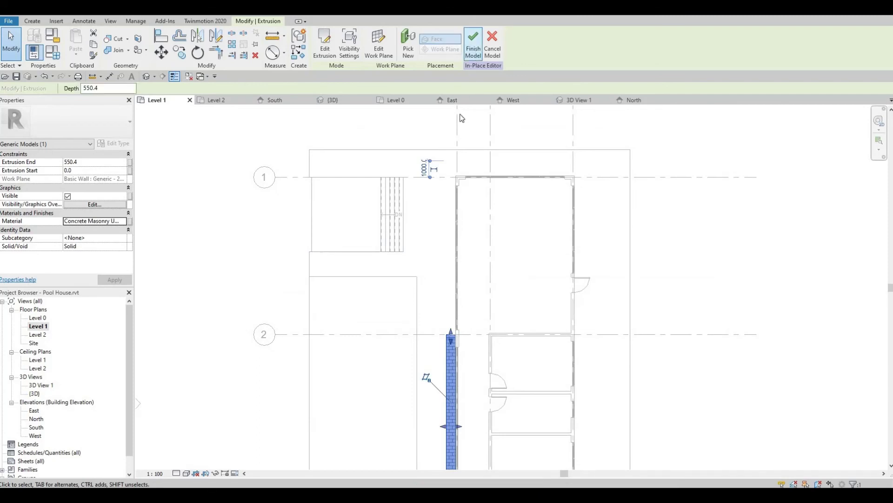
click(473, 44)
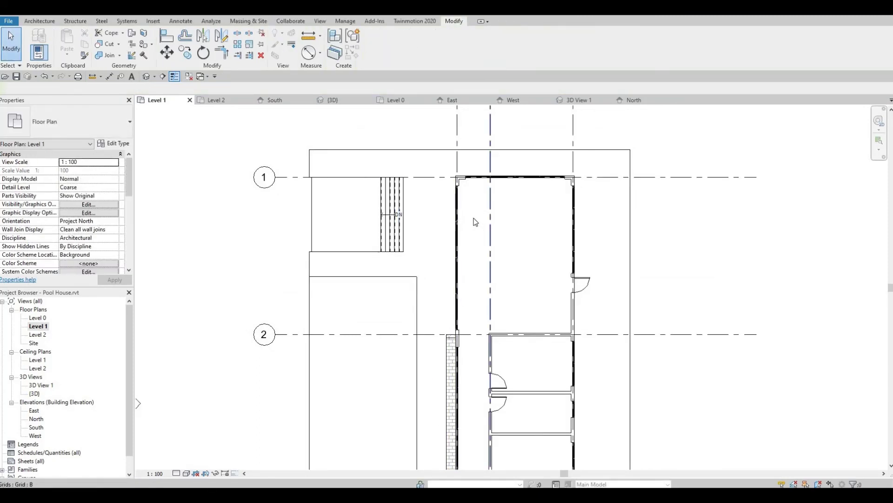
- Open the default {3D} view and select a mullion of the door's curtain wall
click(148, 78)
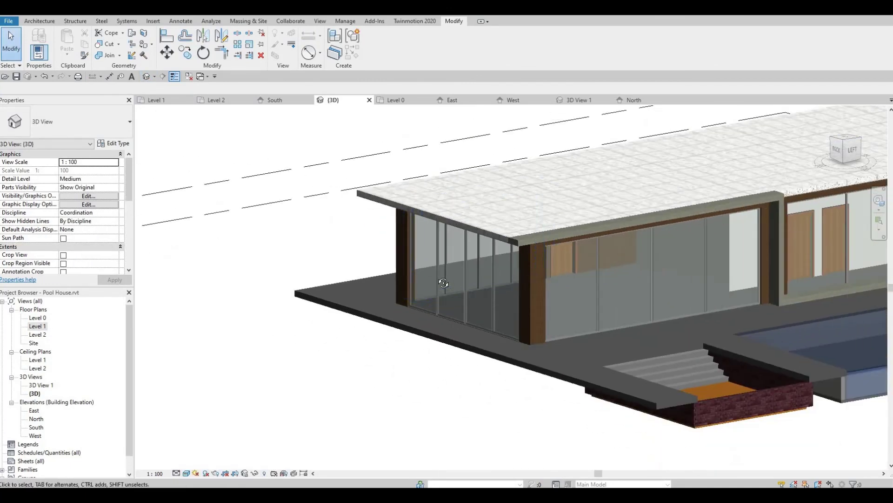
mouse_move(443, 282)
shift+middle_down()
mouse_move(405, 323)
mouse_move(460, 375)
mouse_move(378, 373)
mouse_move(528, 300)
shift+middle_up()
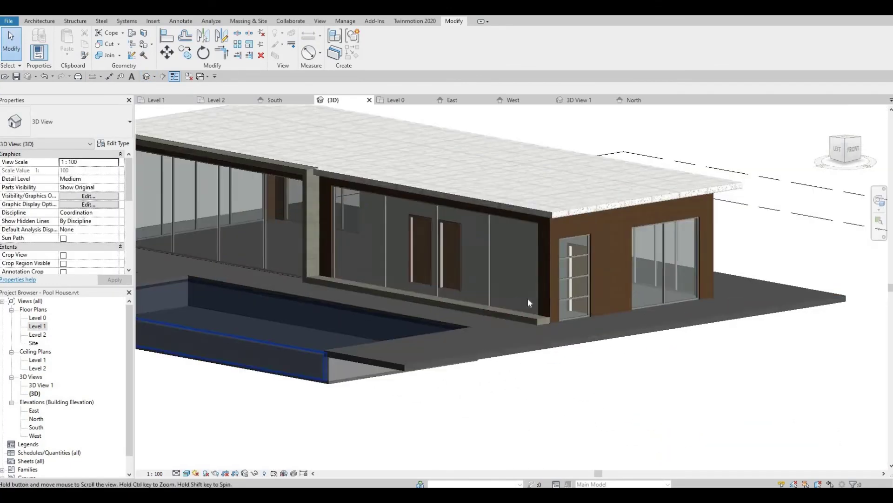
scroll(538, 285, up, 5)
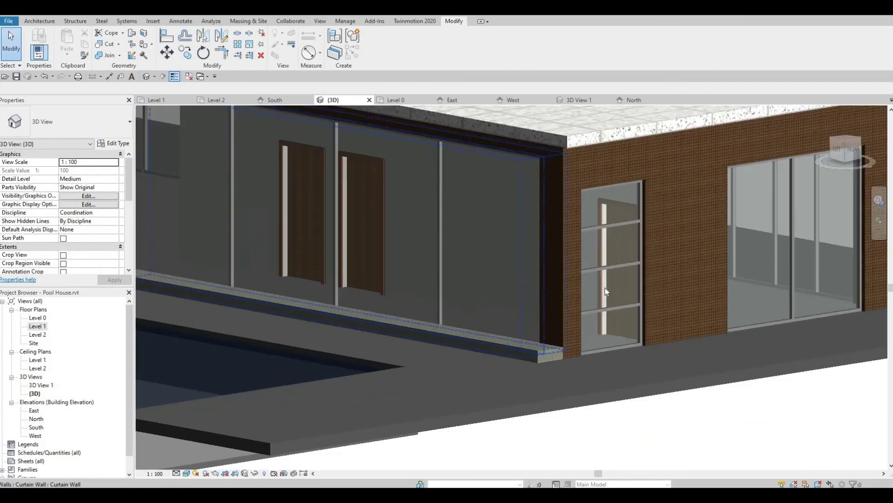
click(613, 266)
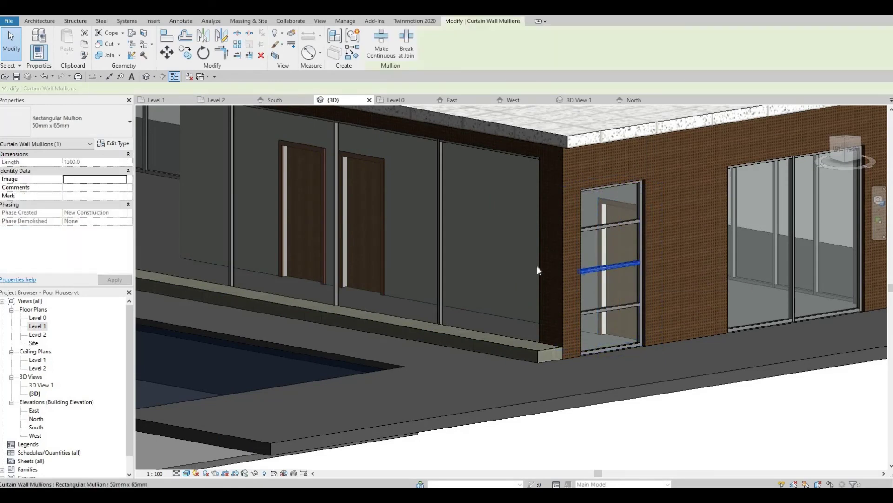
- Change the Rectangular Mullion 50mm x 65mm type material from Aluminum to Concrete, Lightweight
click(119, 143)
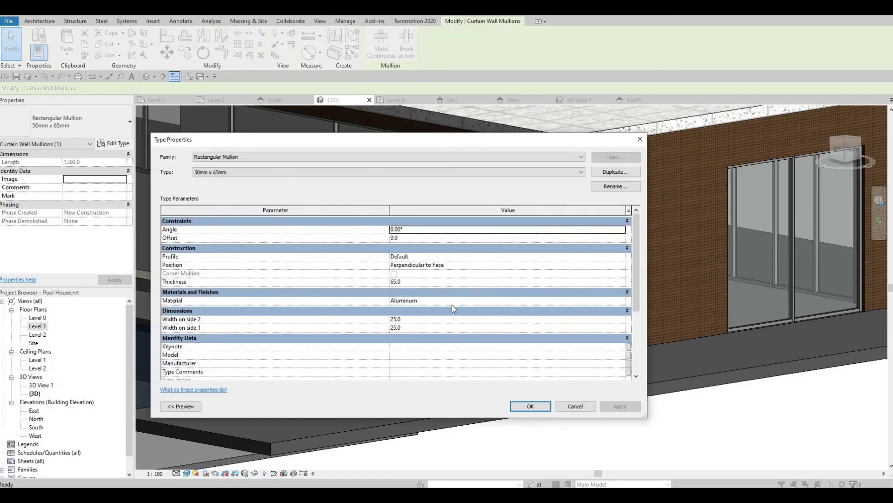
click(575, 300)
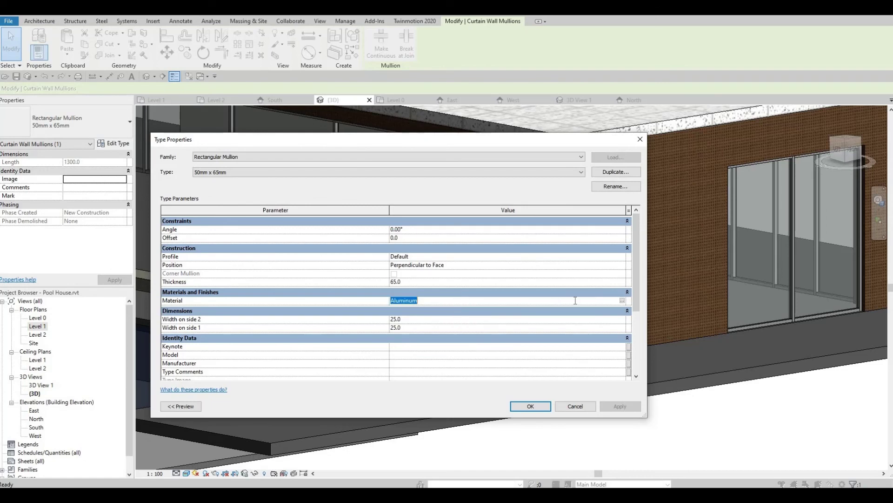
click(622, 300)
scroll(336, 239, down, 2)
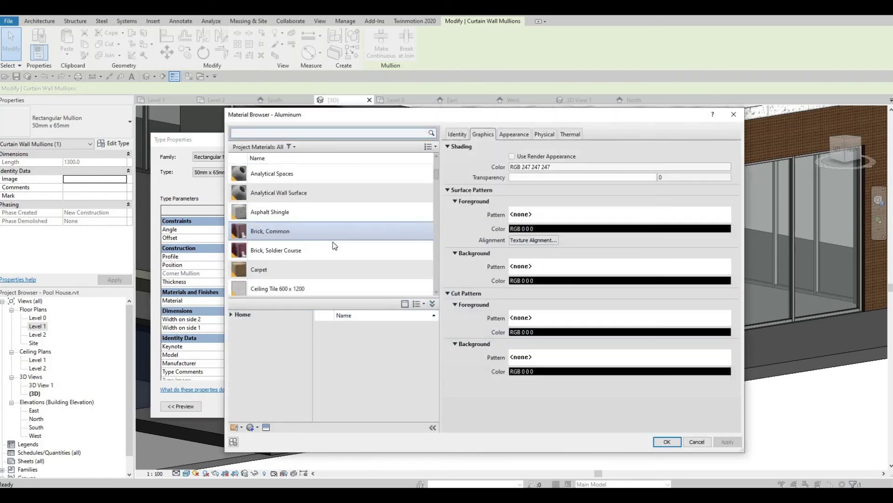
scroll(334, 241, down, 1)
scroll(329, 261, down, 2)
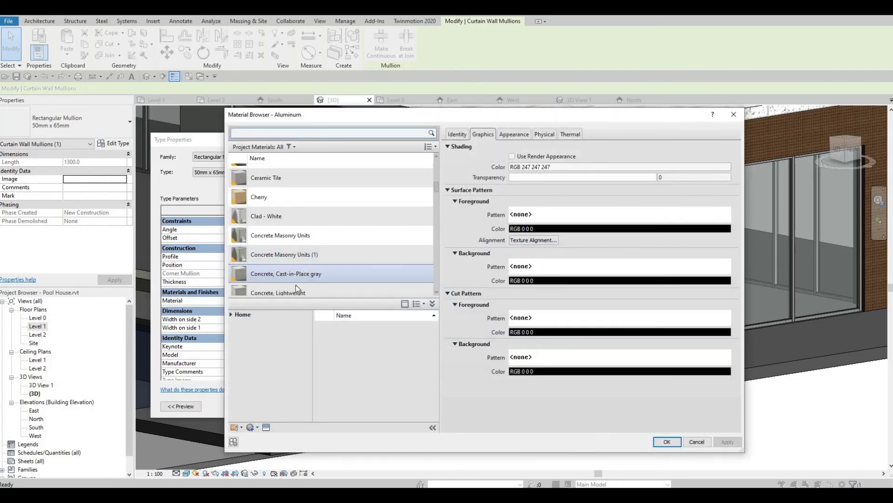
click(298, 288)
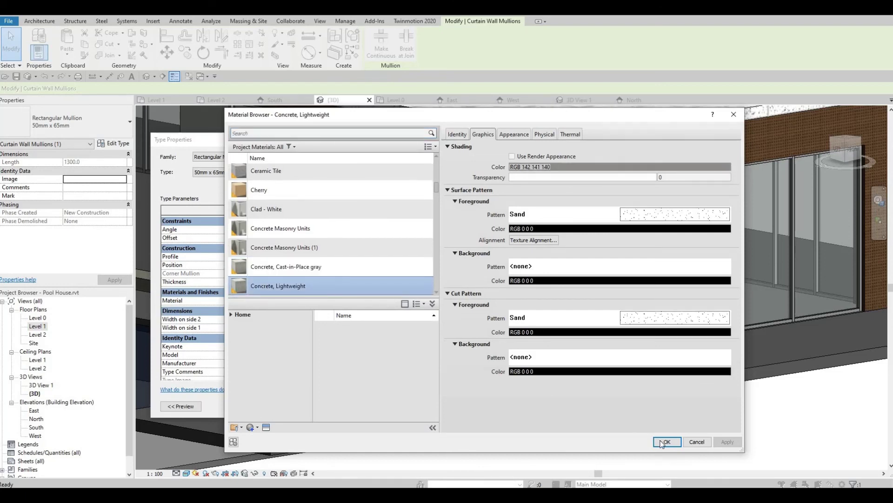
key(Return)
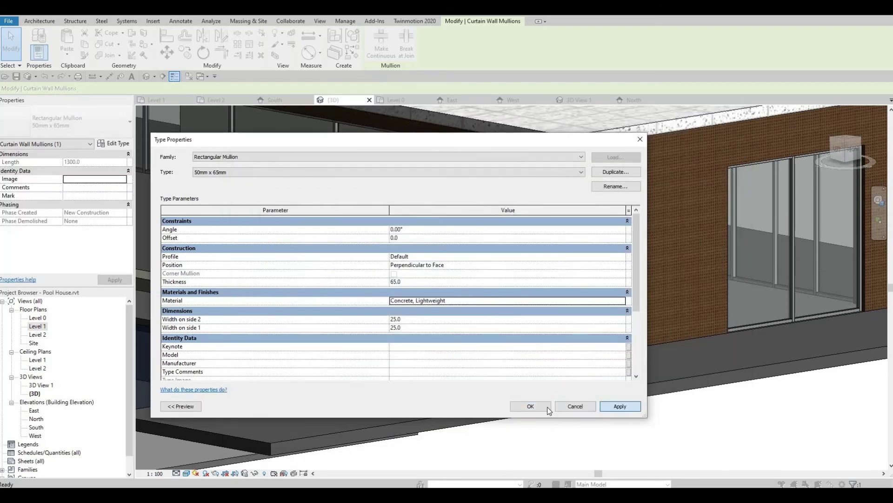
click(530, 406)
click(640, 400)
scroll(639, 400, down, 4)
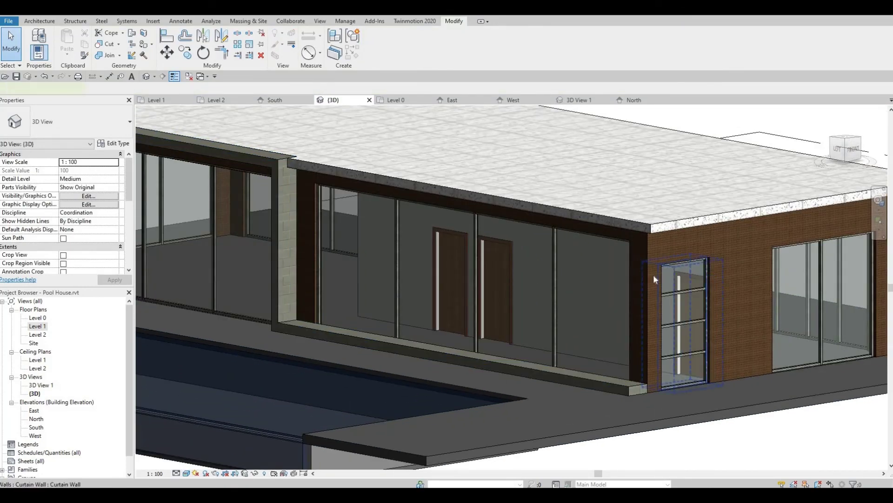
click(672, 269)
click(116, 143)
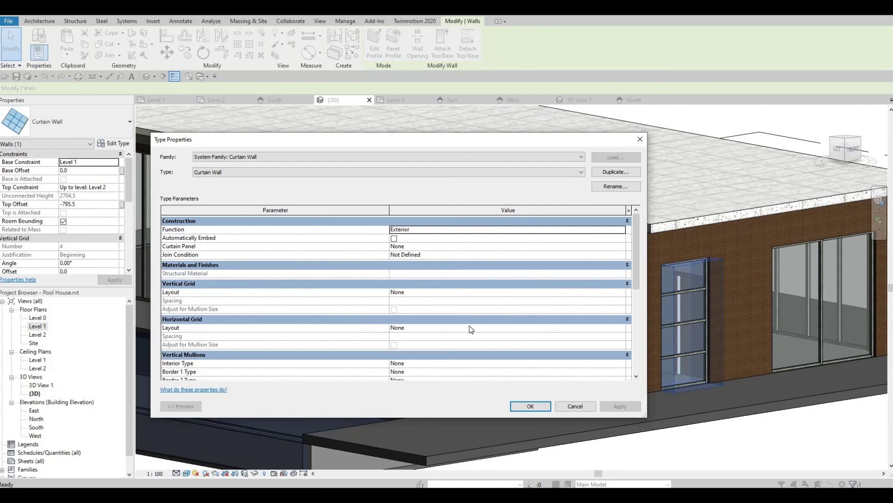
scroll(443, 353, down, 2)
scroll(444, 352, down, 2)
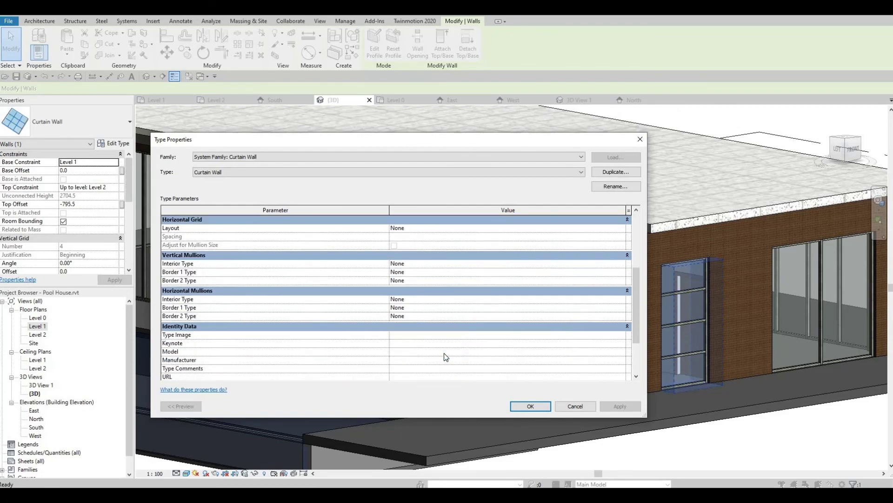
scroll(444, 356, down, 2)
key(Escape)
key(Escape)
scroll(562, 344, down, 1)
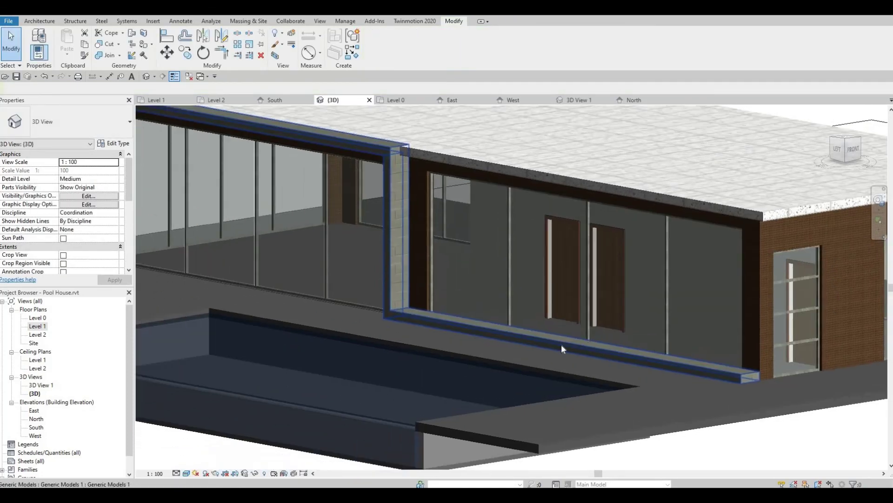
scroll(561, 344, down, 4)
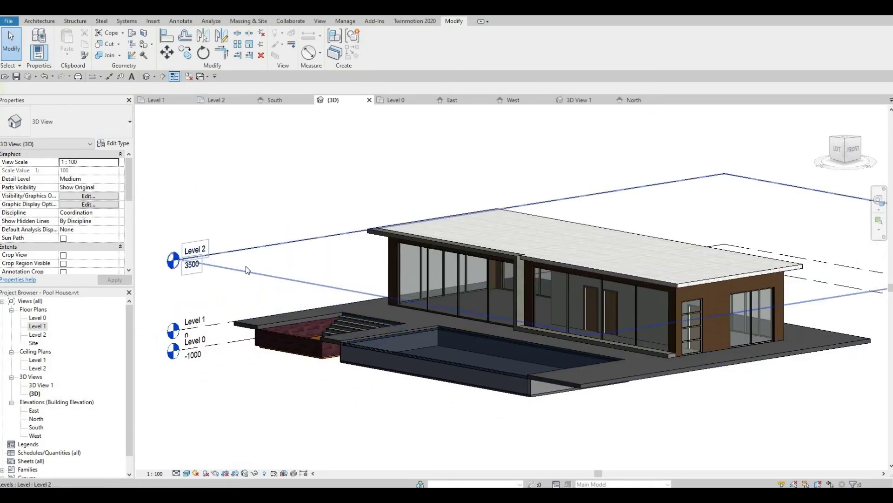